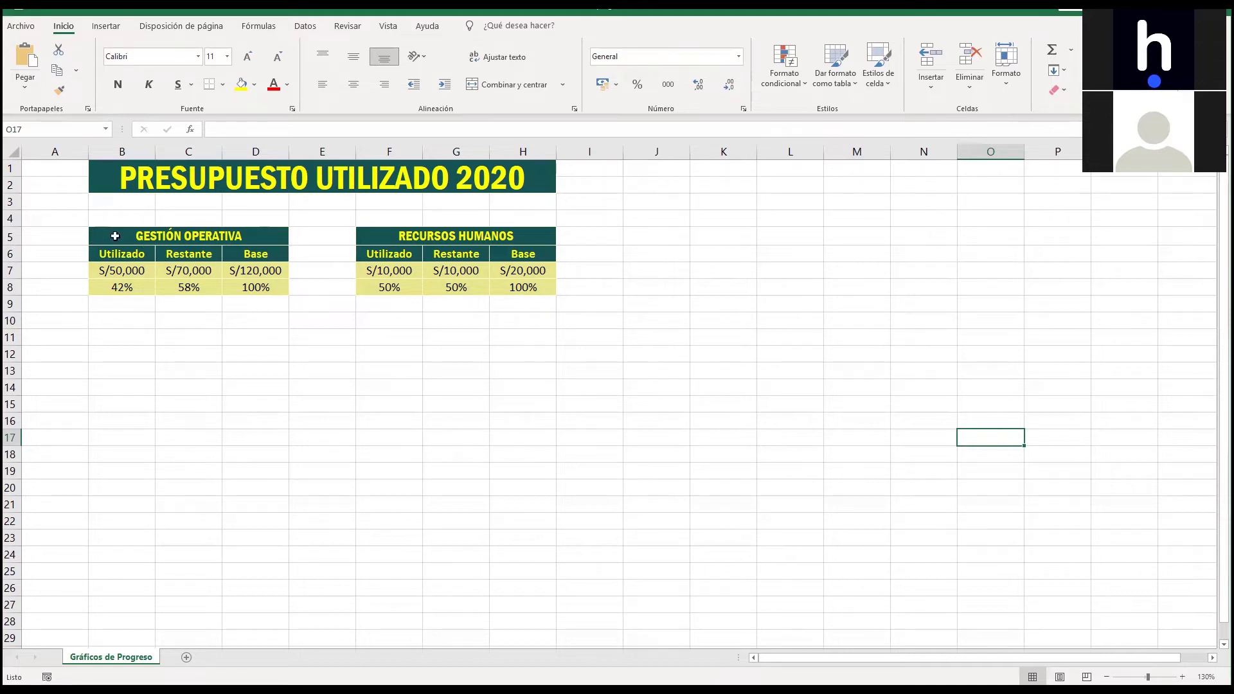
# Review the GESTIÓN OPERATIVA table, checking the S/120,000 Base and S/50,000 Utilizado amounts.
pyautogui.click(330, 419)
pyautogui.click(723, 303)
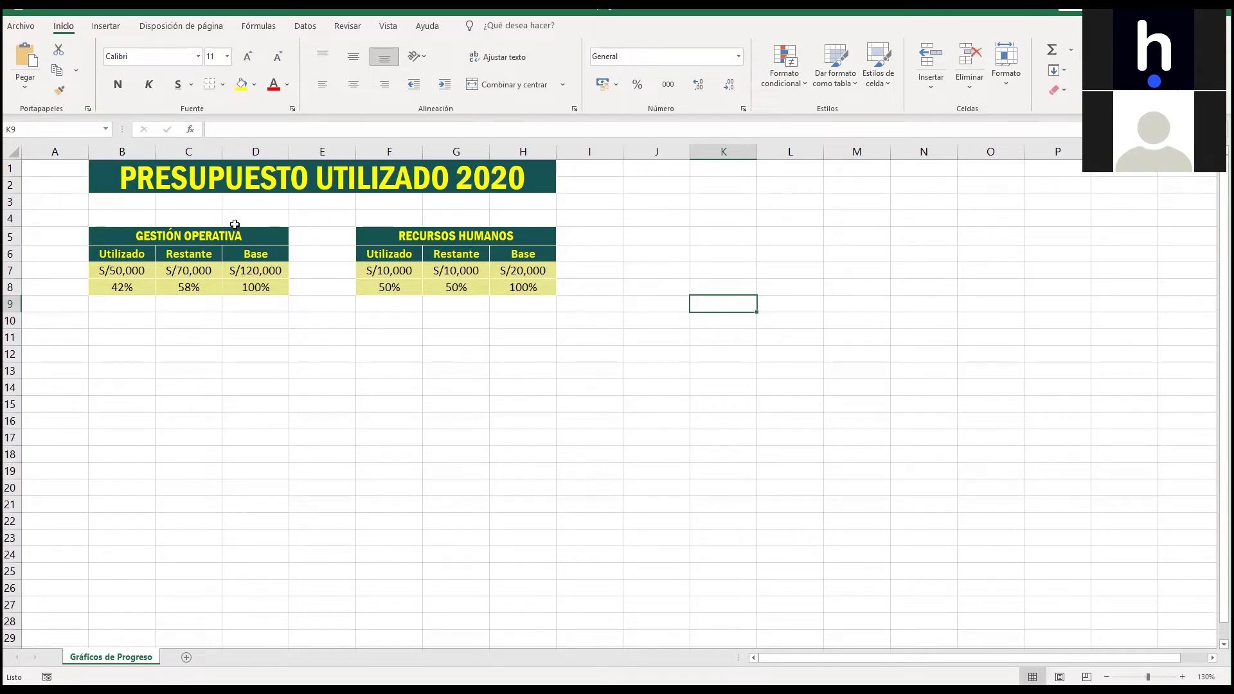
pyautogui.click(138, 234)
pyautogui.moveTo(229, 246); pyautogui.dragTo(270, 303)
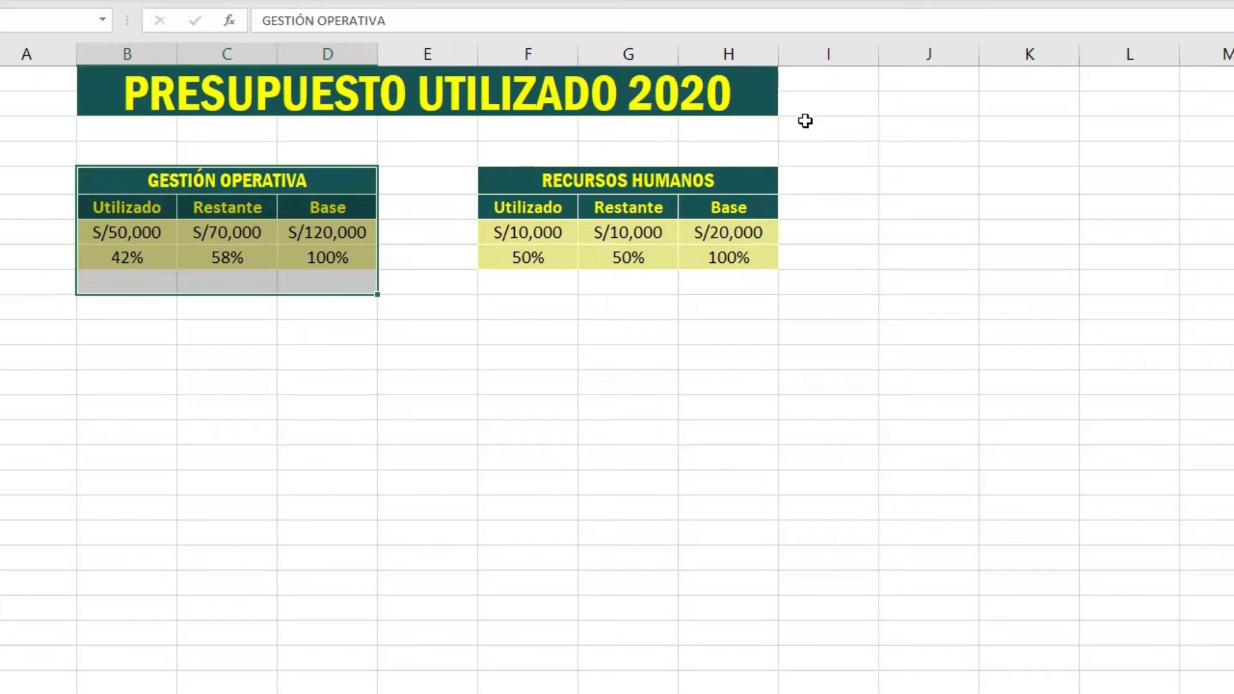
pyautogui.click(327, 407)
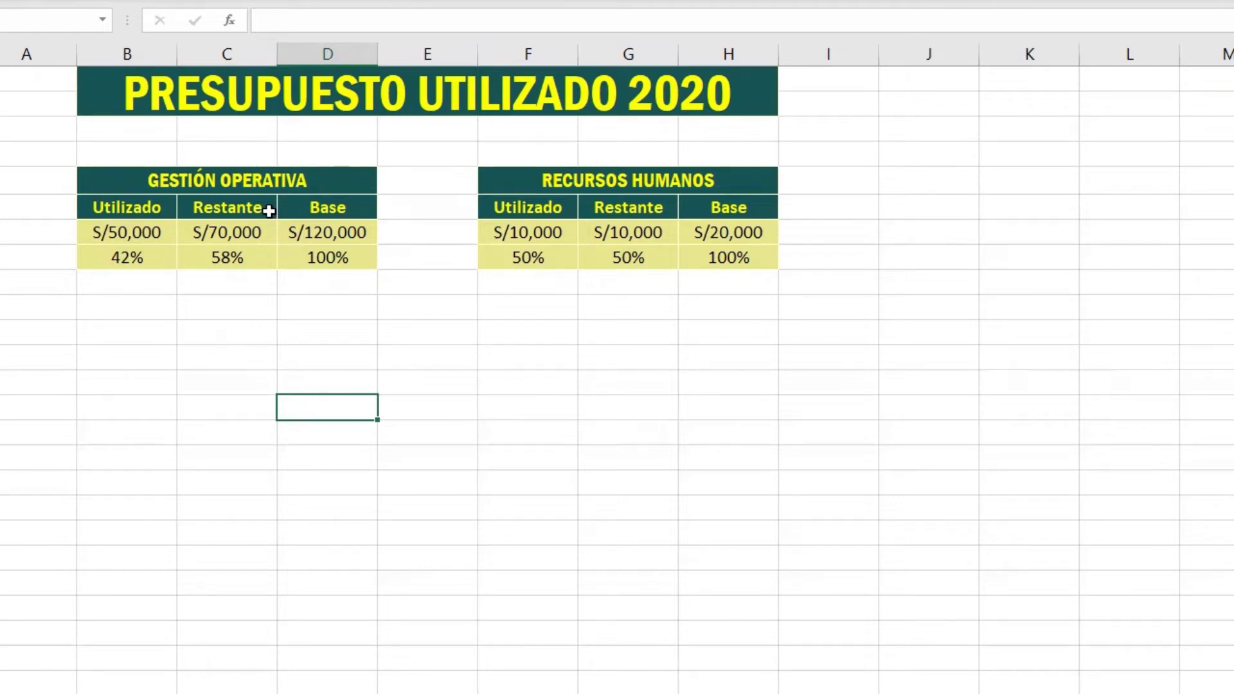
pyautogui.click(337, 233)
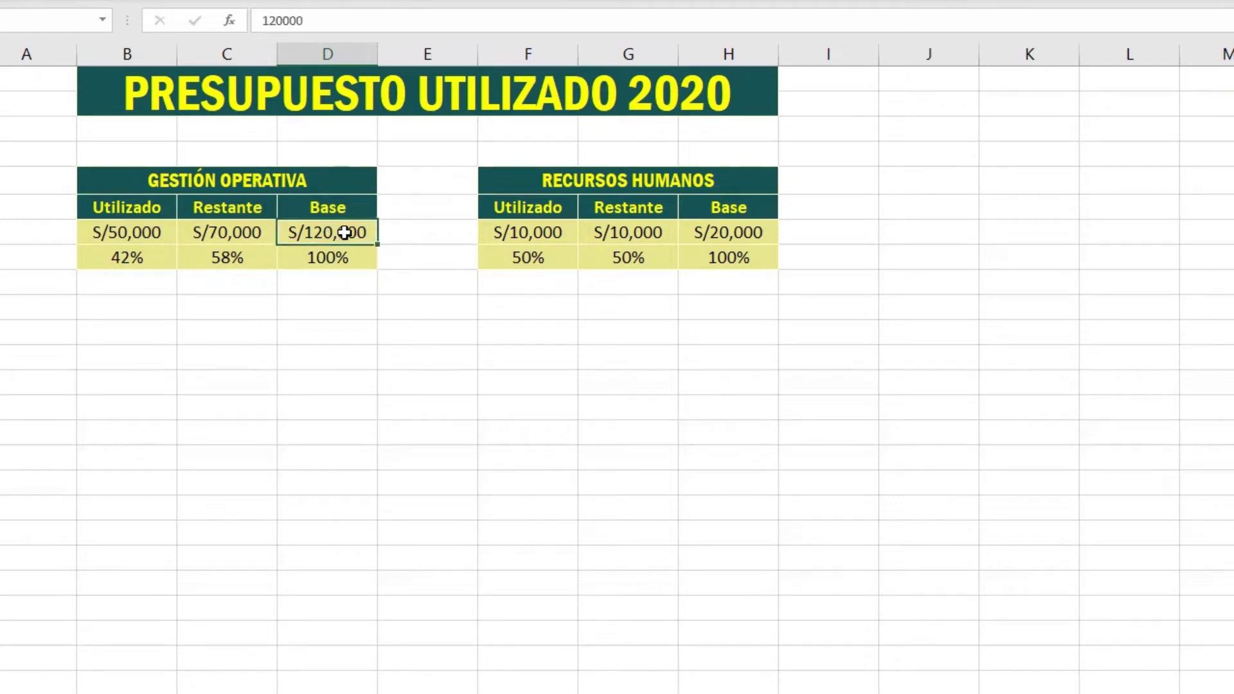
pyautogui.click(107, 230)
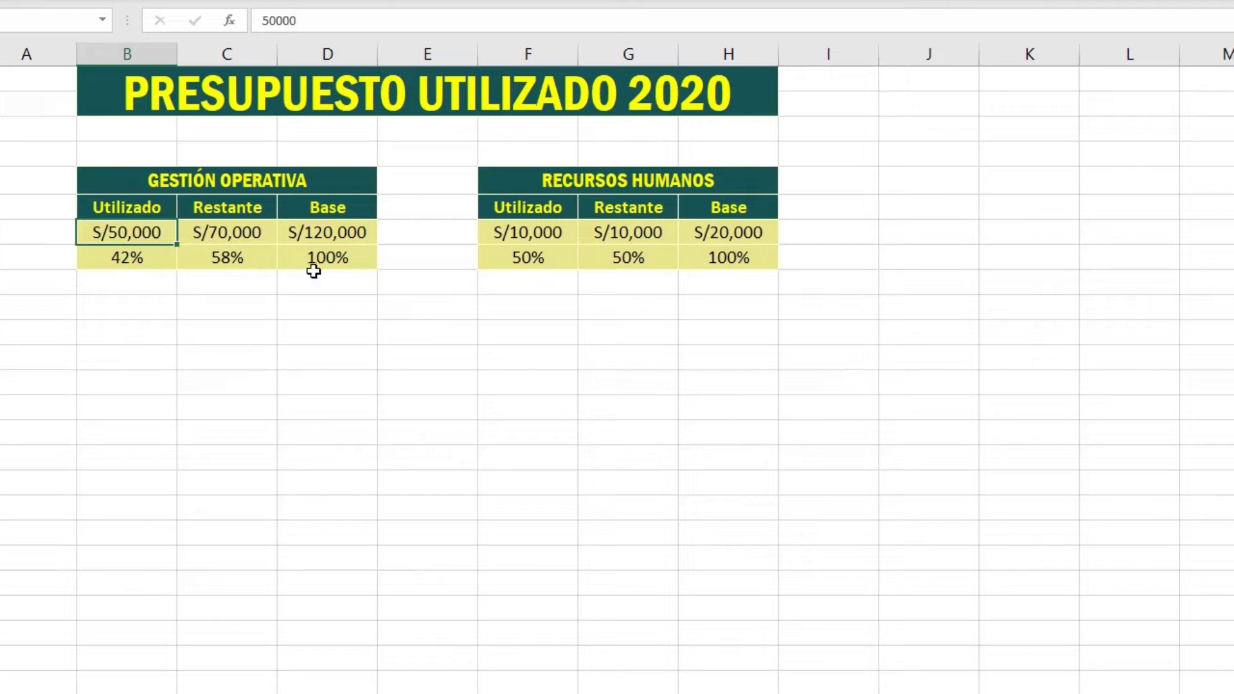
# Inspect the percentage formula in B8 and the RECURSOS HUMANOS Utilizado and Base amounts.
pyautogui.doubleClick(143, 260)
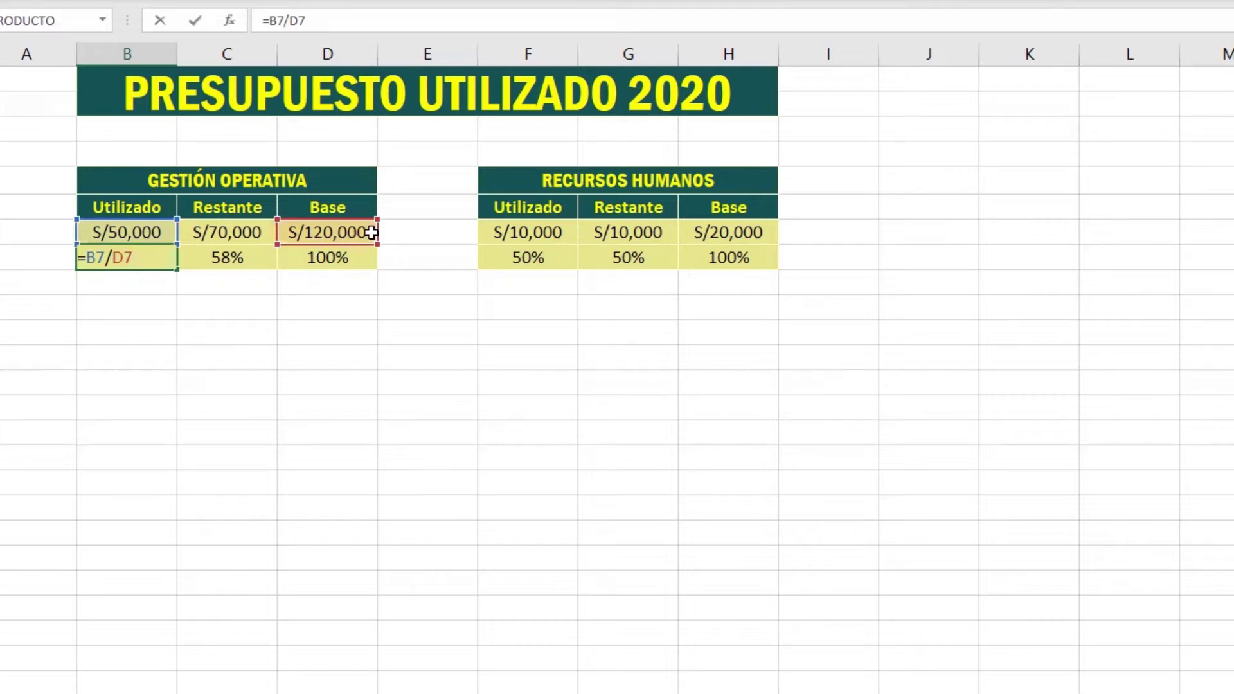
pyautogui.press('Escape')
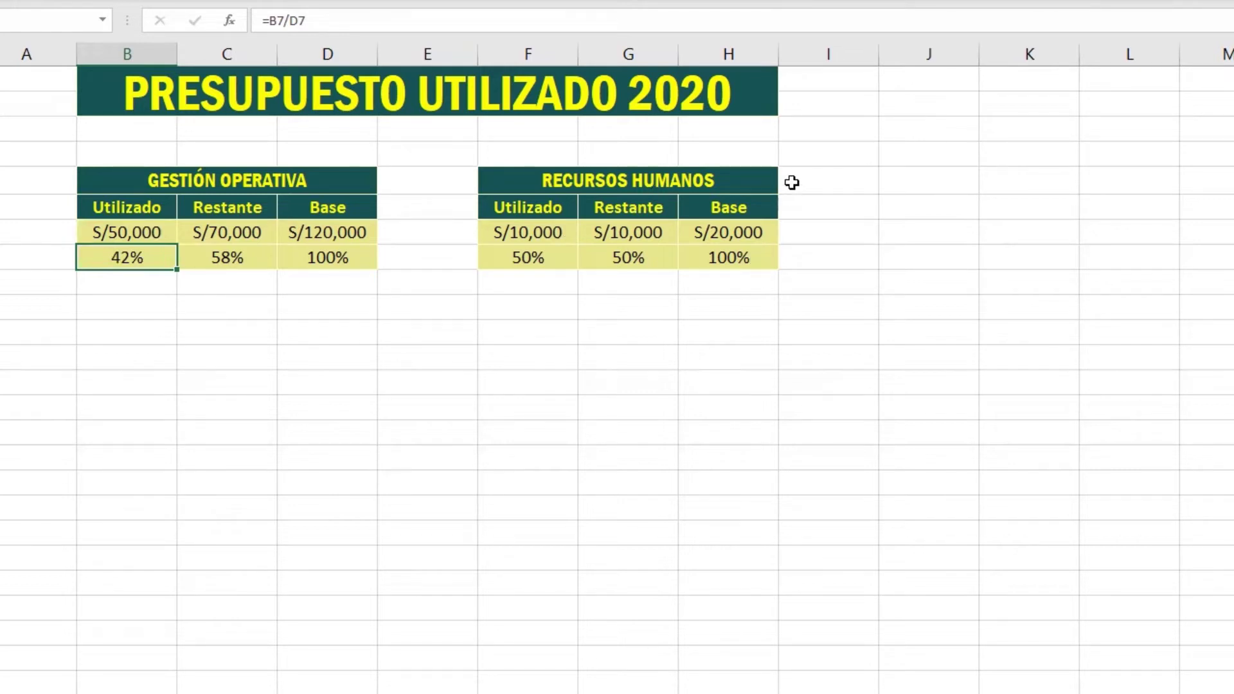
pyautogui.click(567, 232)
pyautogui.press('Right')
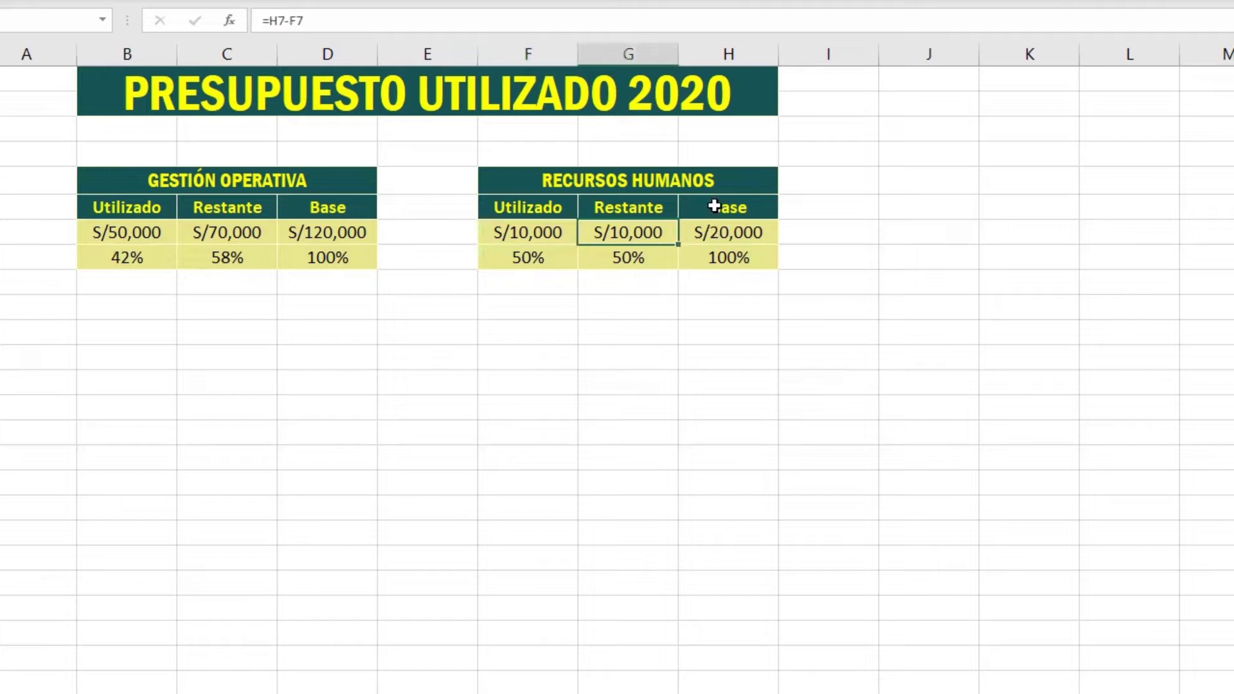
pyautogui.press('Right')
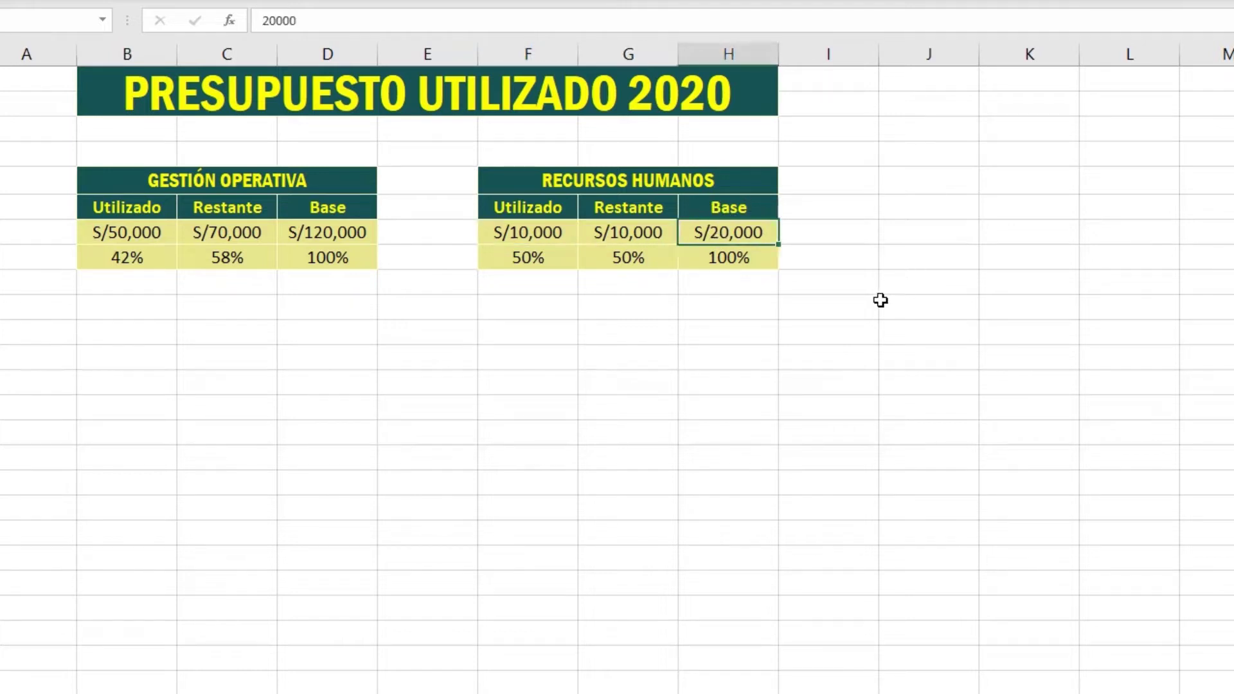
pyautogui.click(849, 342)
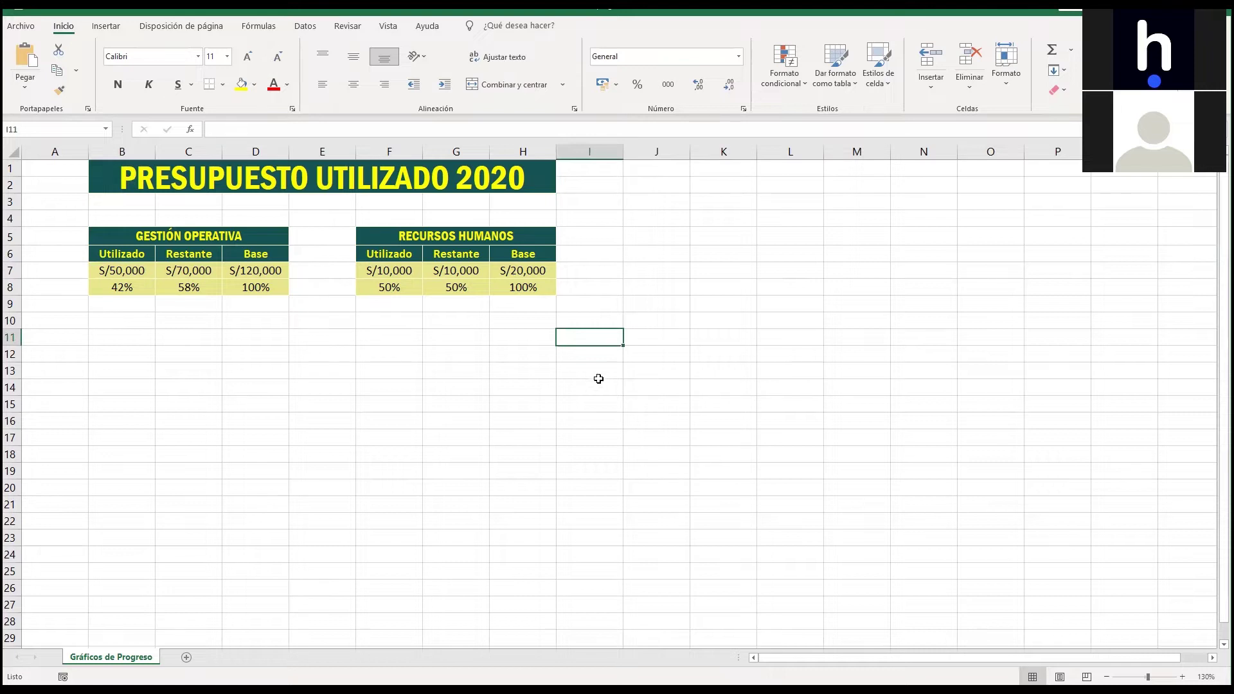
# Select empty cell D17 and show the Insertar ribbon features.
pyautogui.click(273, 357)
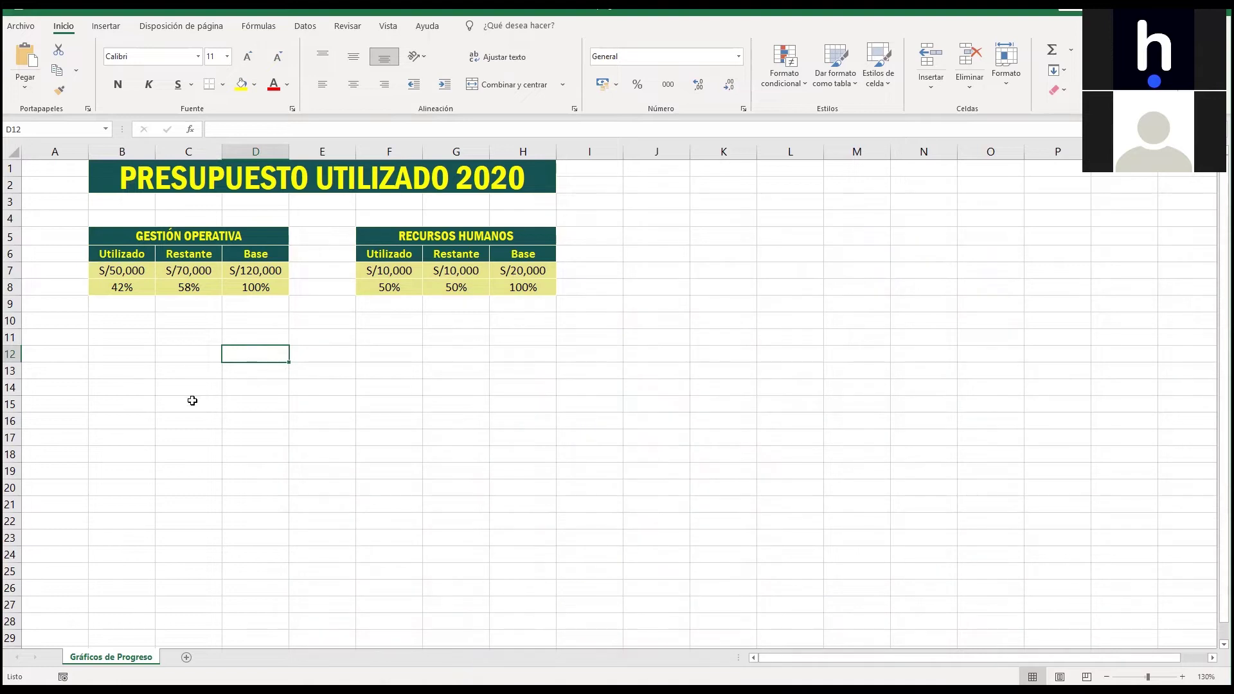
pyautogui.click(186, 404)
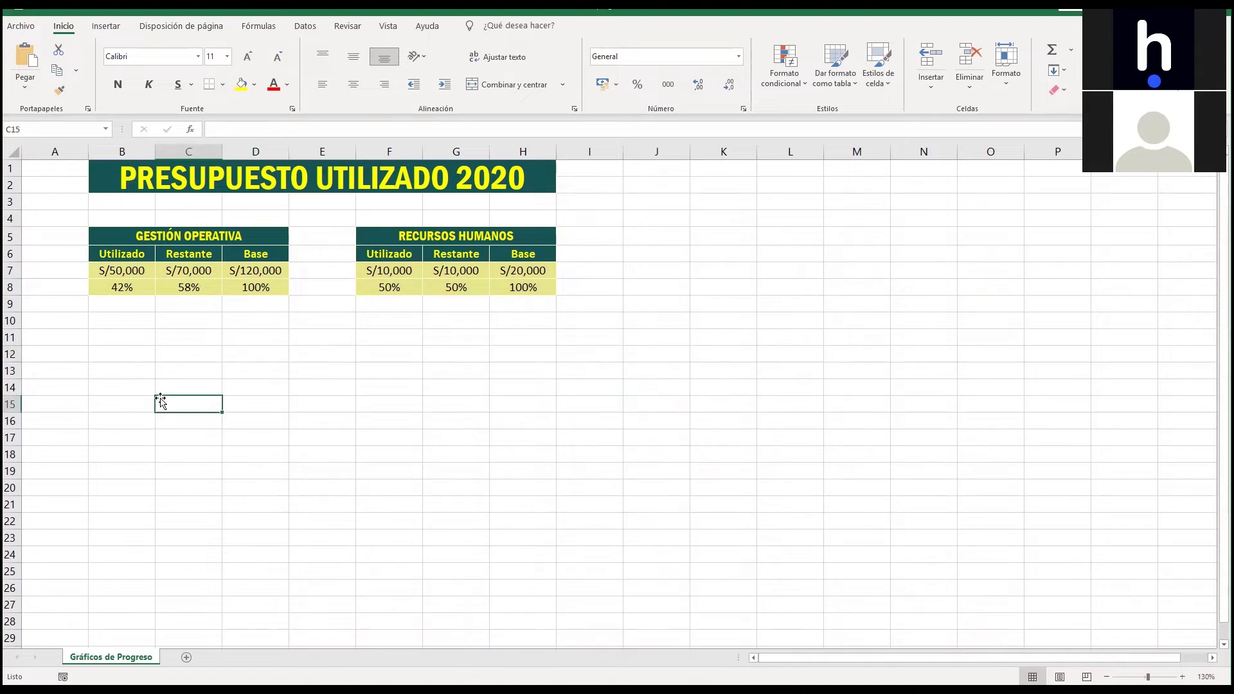
pyautogui.click(403, 382)
pyautogui.click(508, 371)
pyautogui.click(309, 471)
pyautogui.click(262, 443)
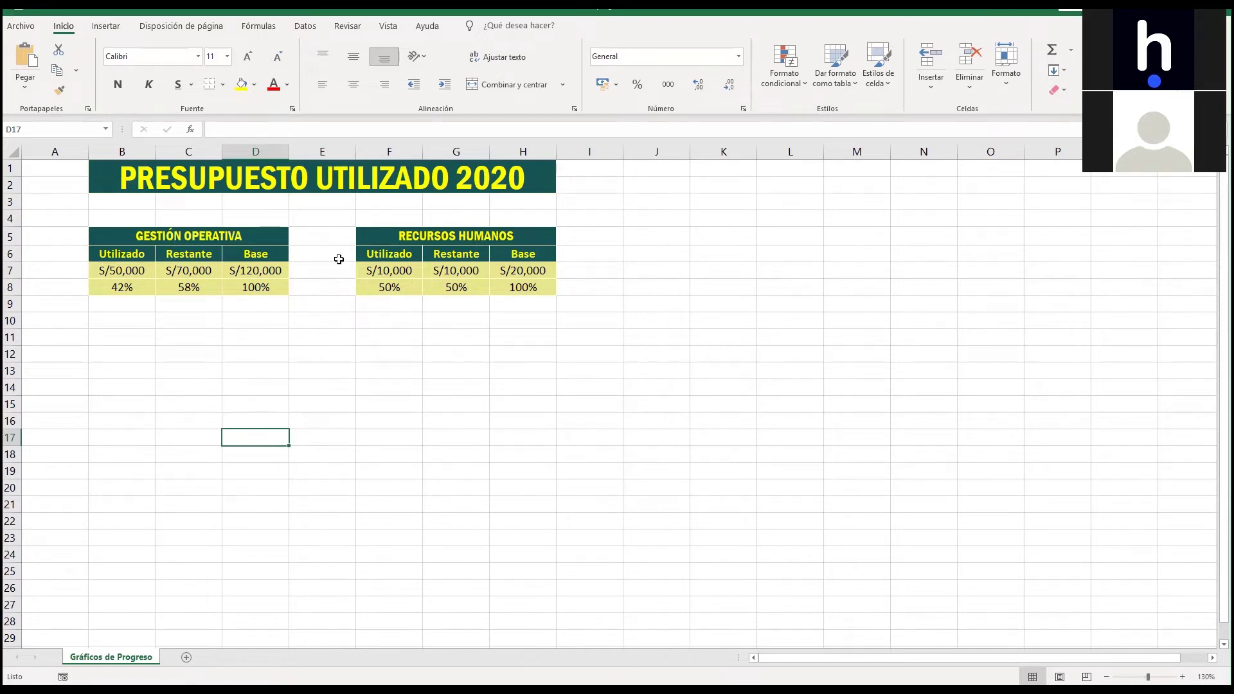
pyautogui.click(110, 29)
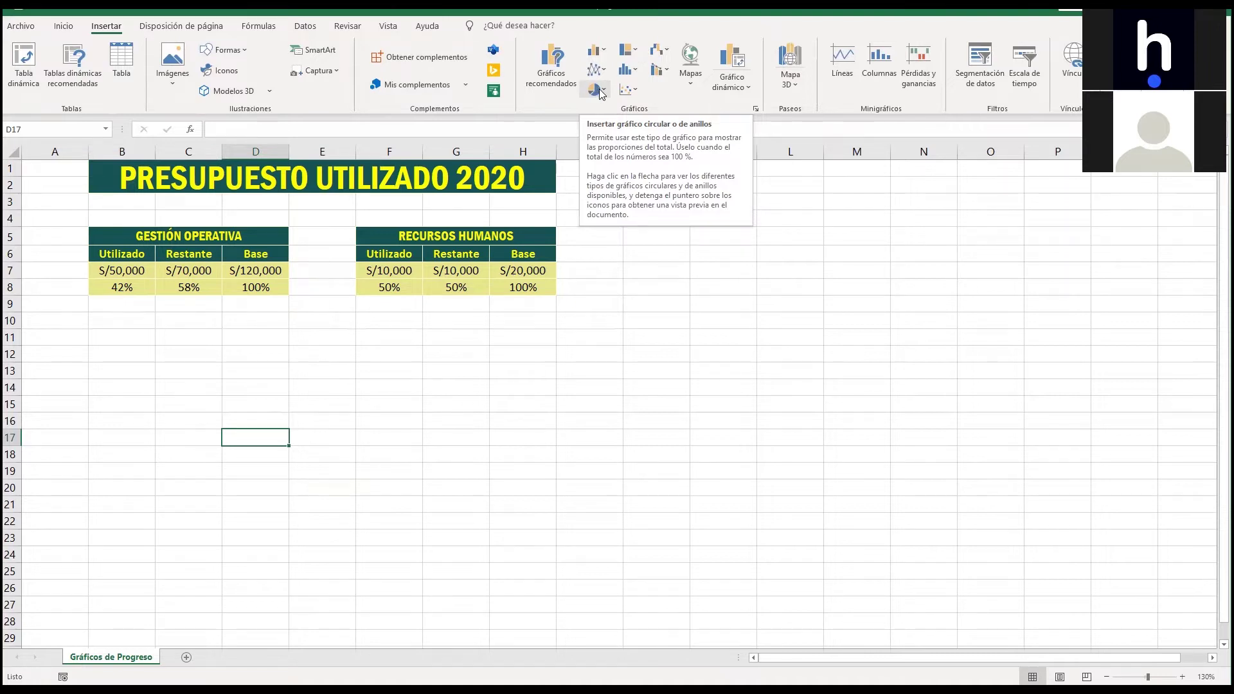
# Insert an empty Anillos (doughnut) chart from the pie chart dropdown.
pyautogui.click(601, 91)
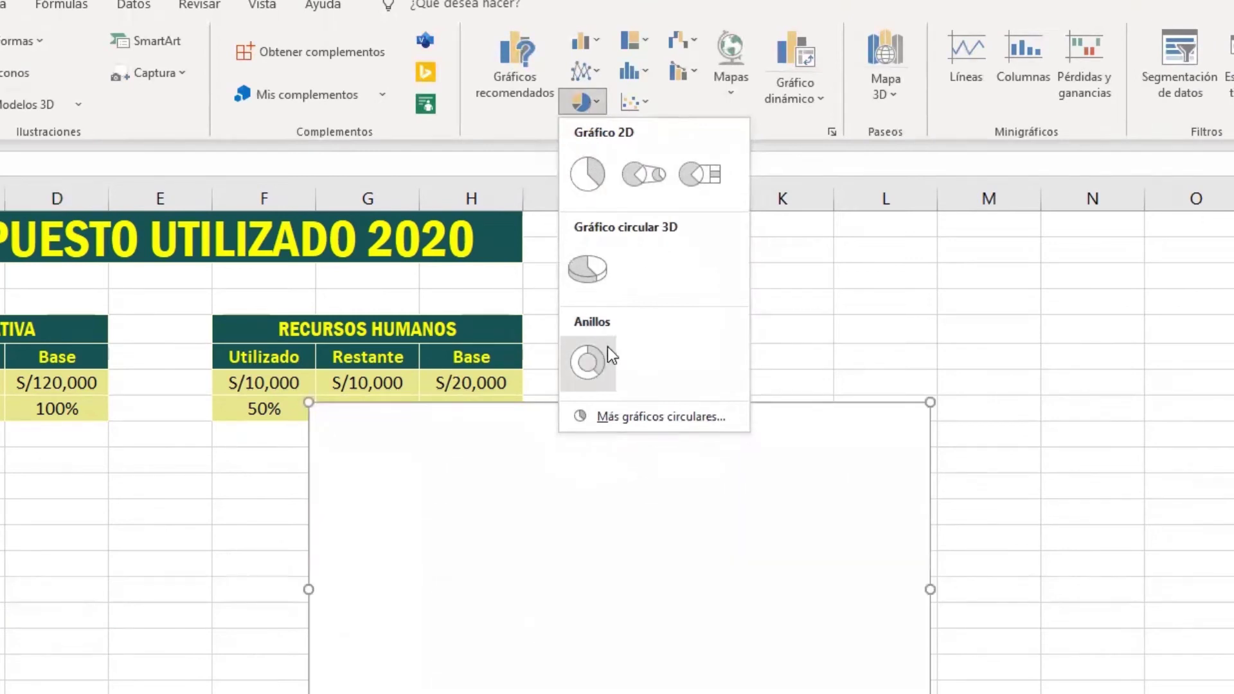
pyautogui.moveTo(588, 362)
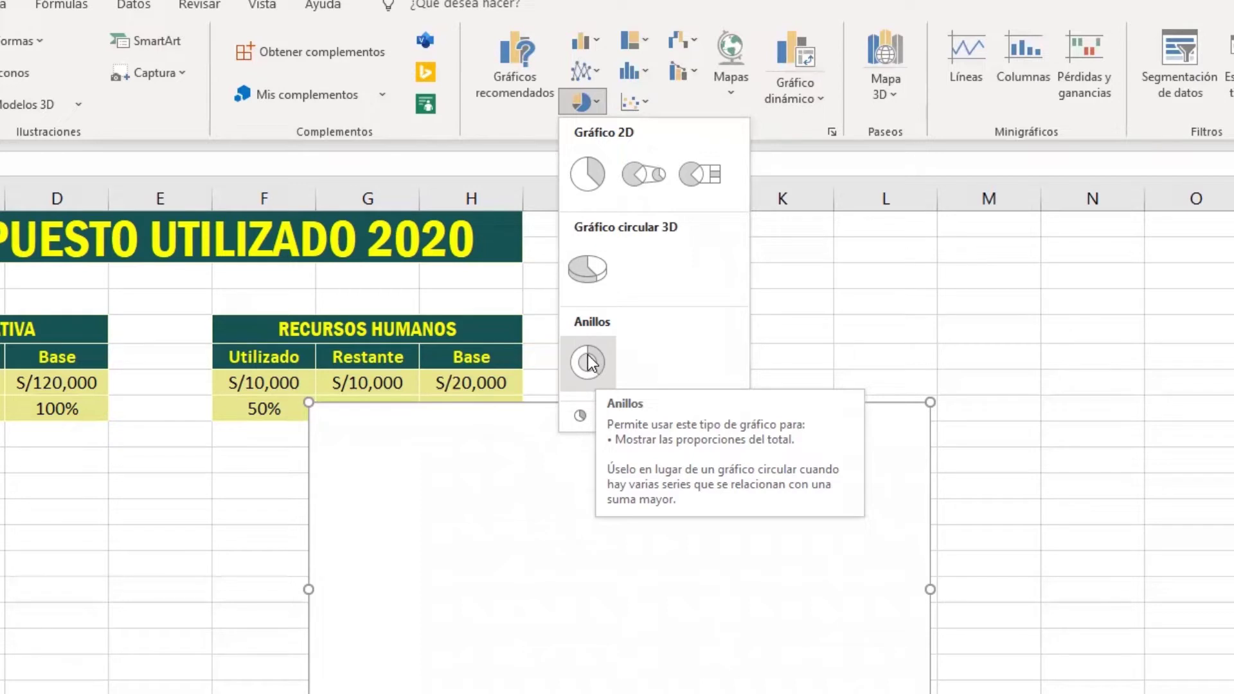
pyautogui.click(587, 364)
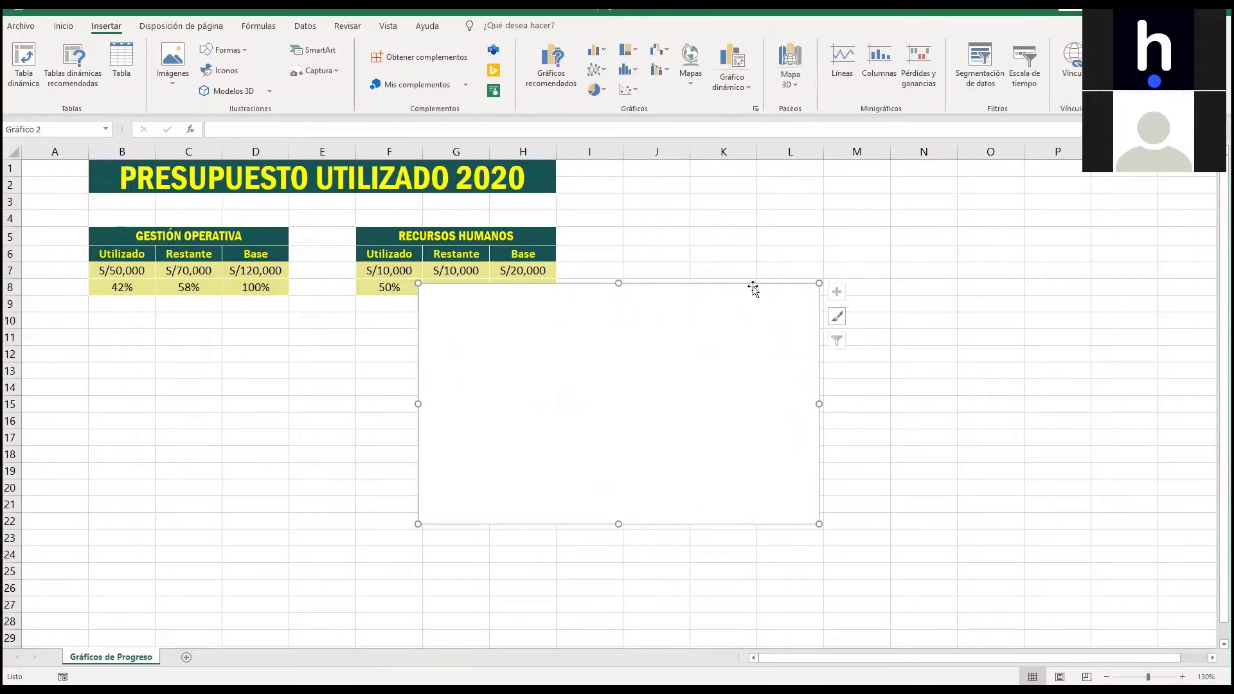
# Move the blank doughnut chart to columns B–G under GESTIÓN OPERATIVA and narrow it.
pyautogui.moveTo(753, 289); pyautogui.dragTo(555, 326)
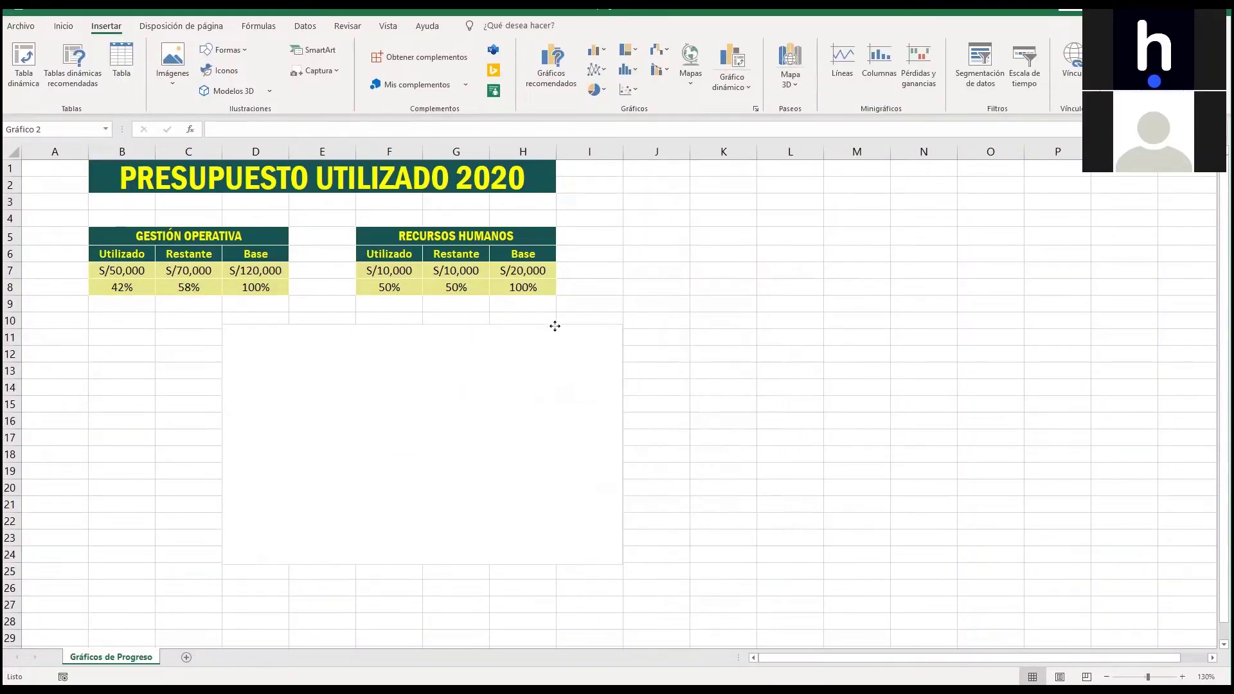
pyautogui.moveTo(554, 326); pyautogui.dragTo(413, 336)
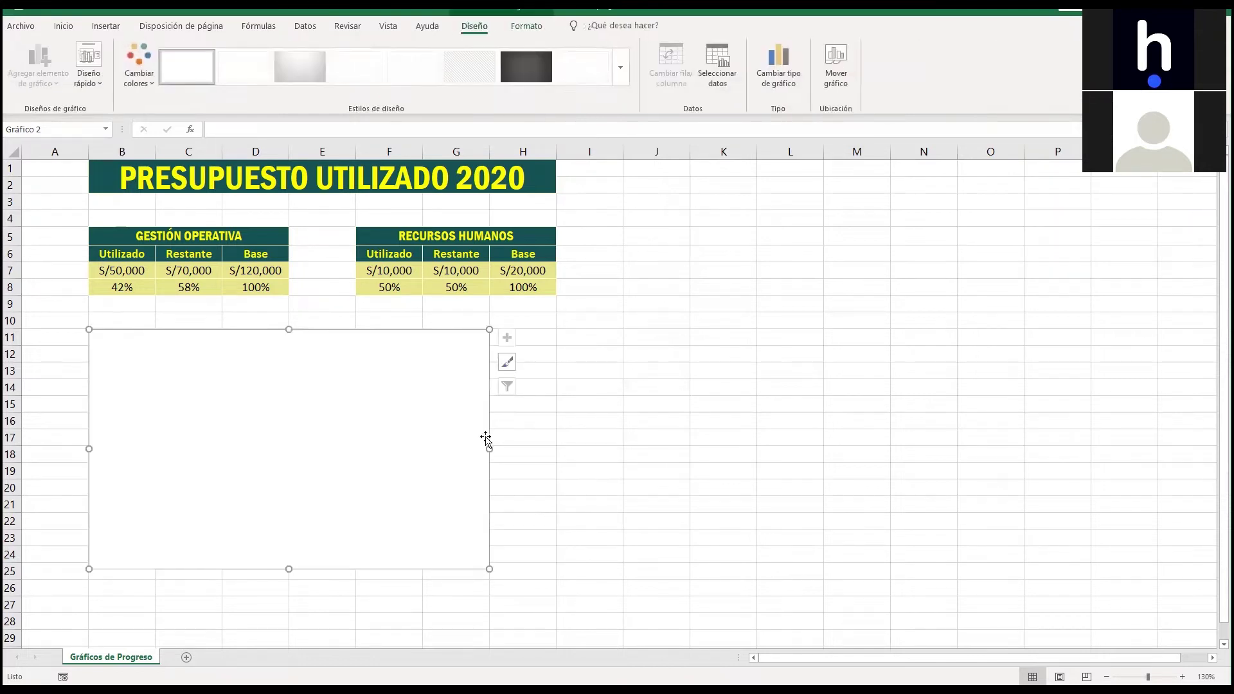
pyautogui.moveTo(479, 448); pyautogui.dragTo(402, 436)
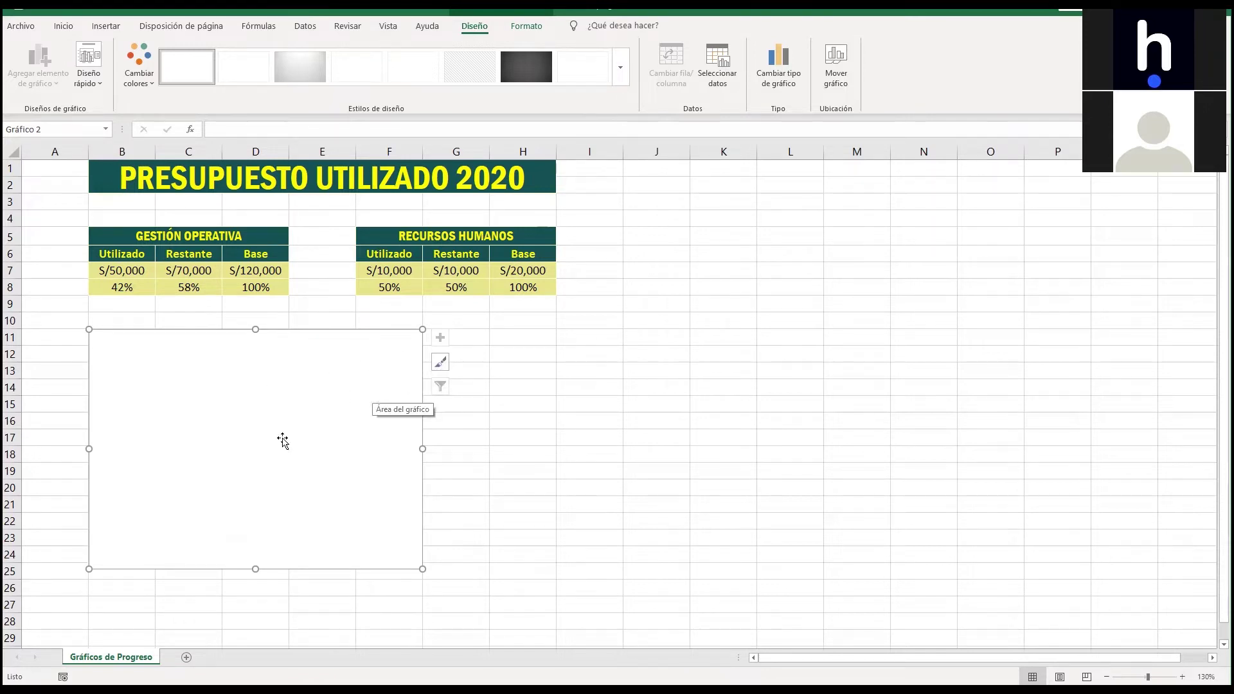
# Open Seleccionar datos for the doughnut chart and move the dialog aside.
pyautogui.rightClick(332, 383)
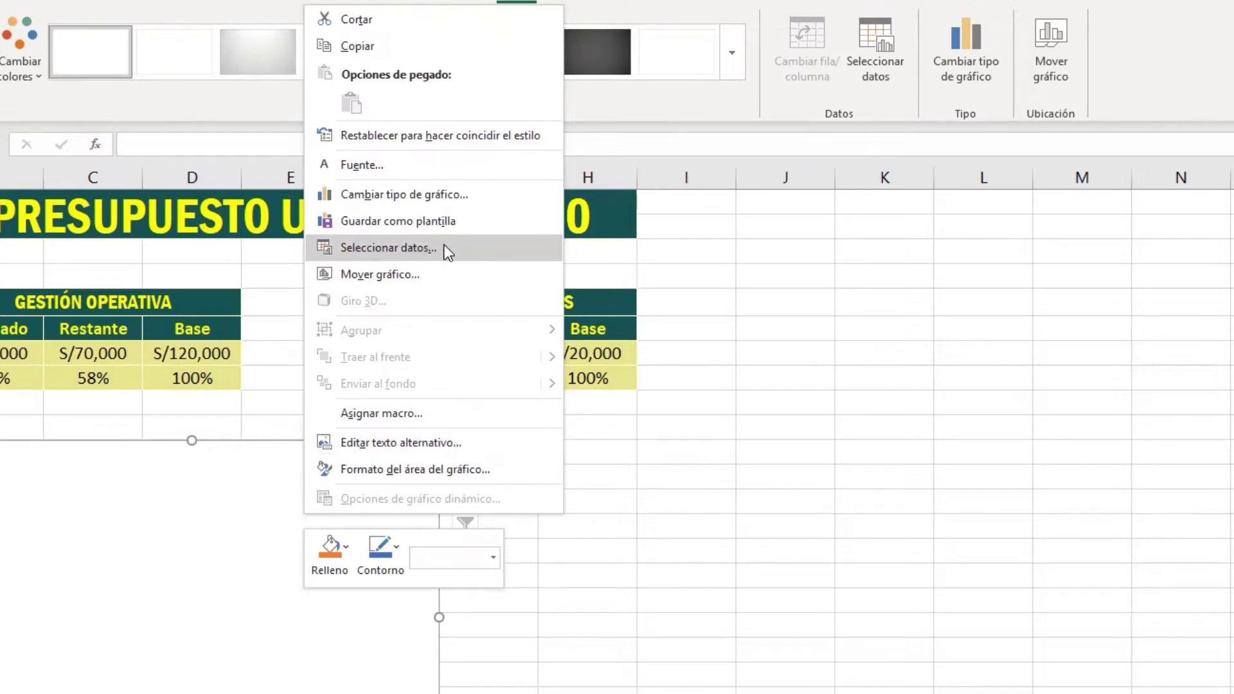
pyautogui.click(448, 250)
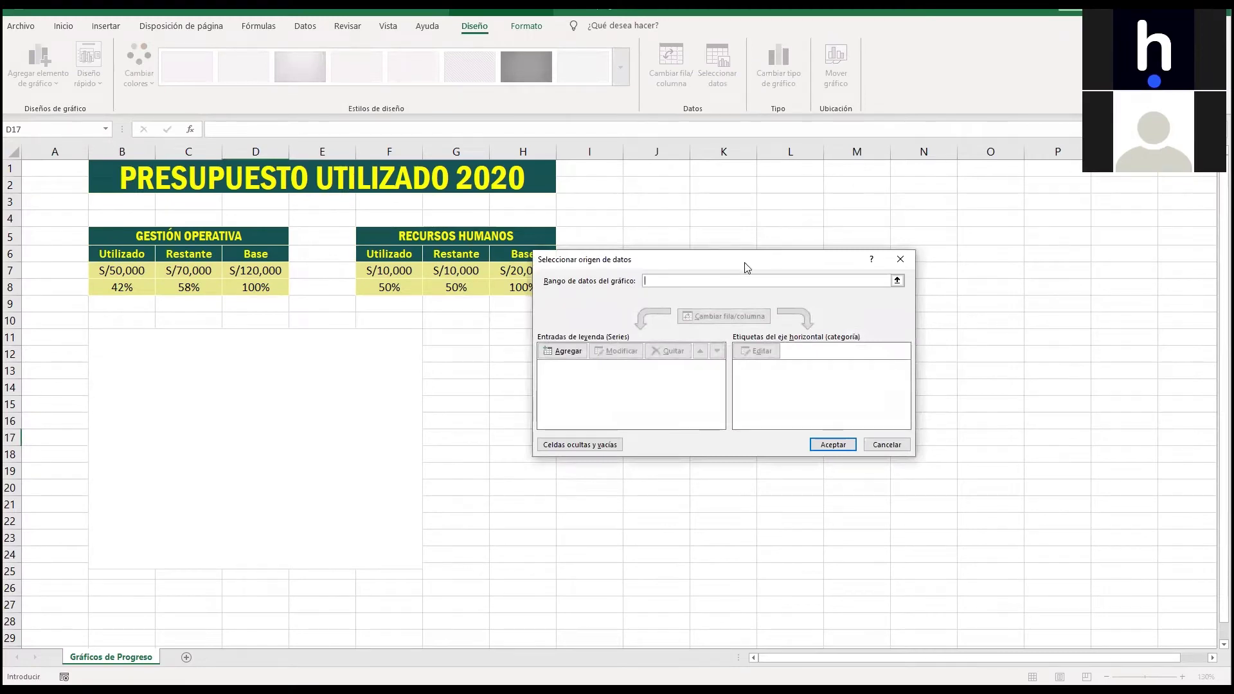
pyautogui.moveTo(745, 264); pyautogui.dragTo(766, 321)
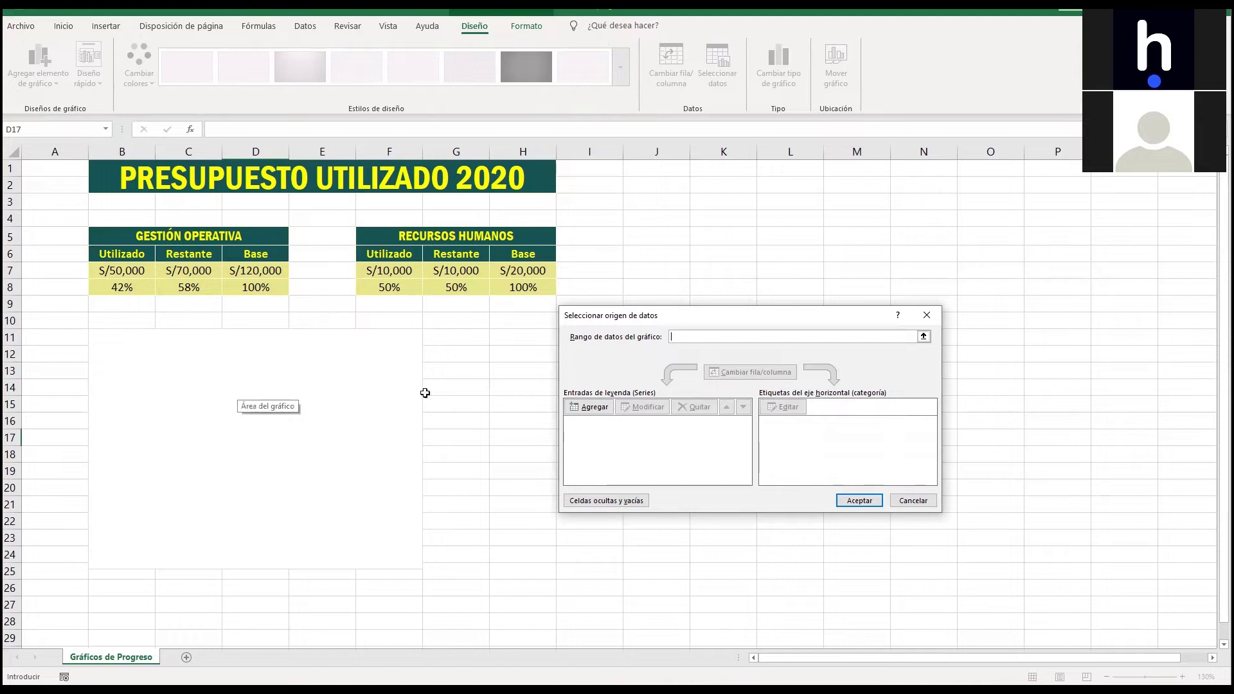
# Add a new chart series named UTILIZADO and move to its values field.
pyautogui.click(594, 409)
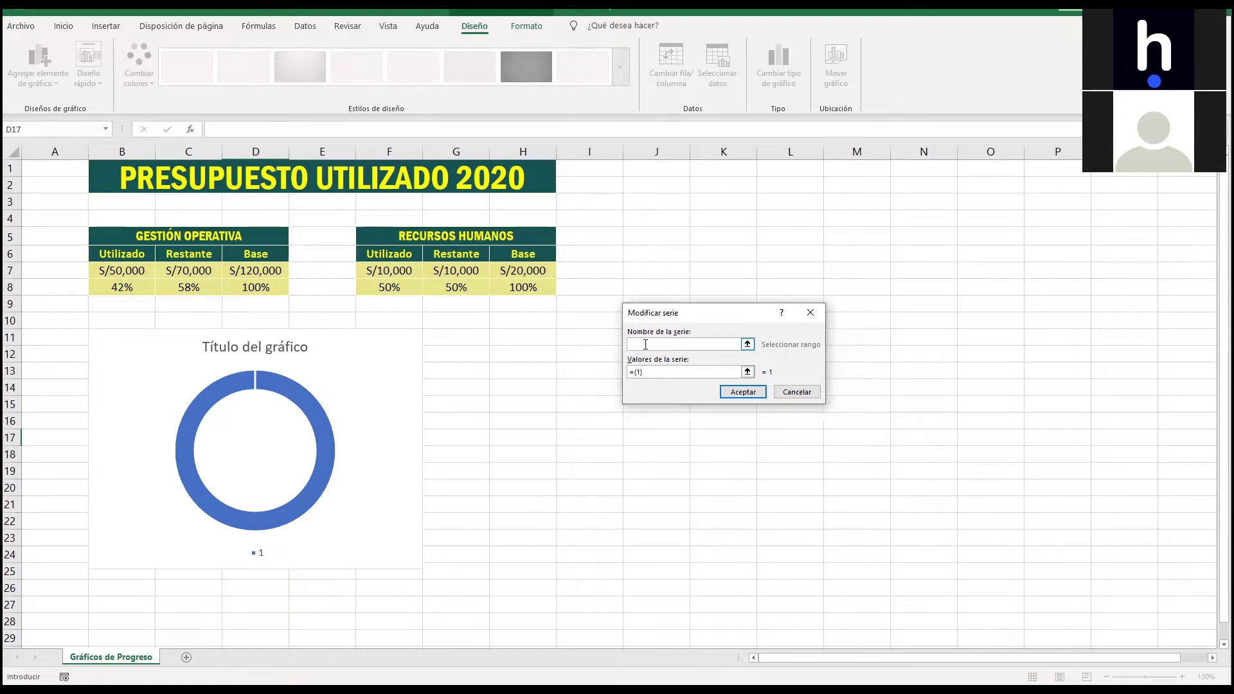
pyautogui.write('UtiILIZADO')
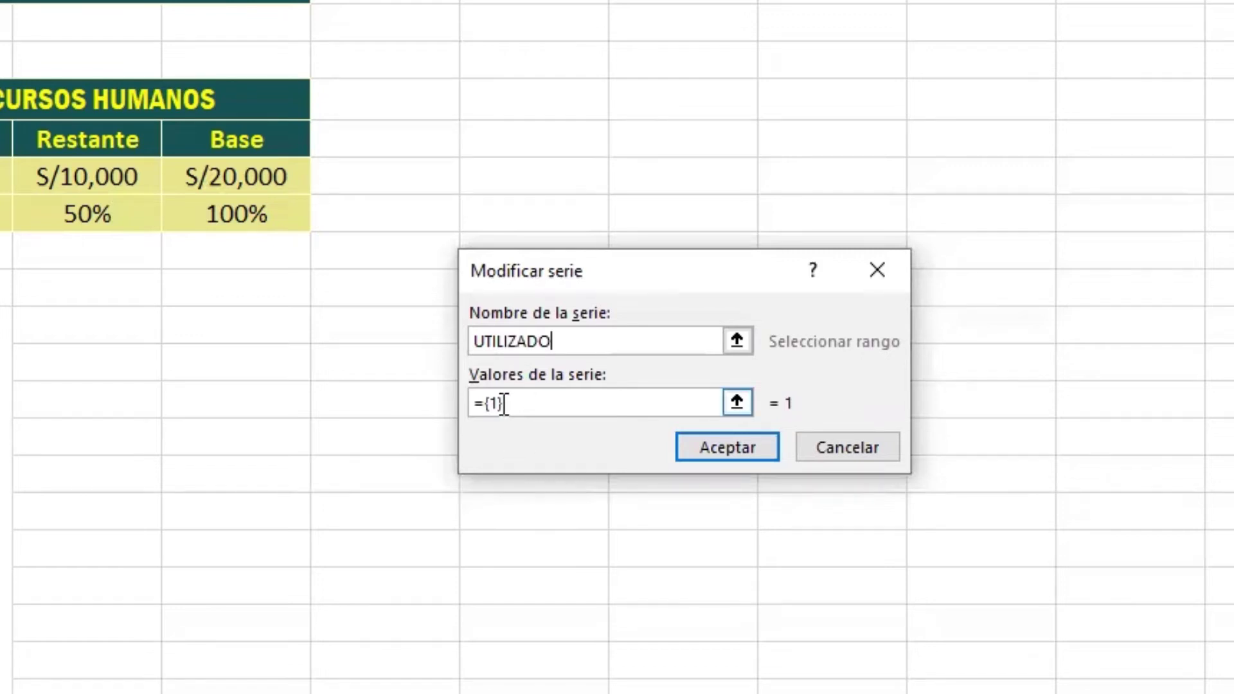
pyautogui.click(635, 401)
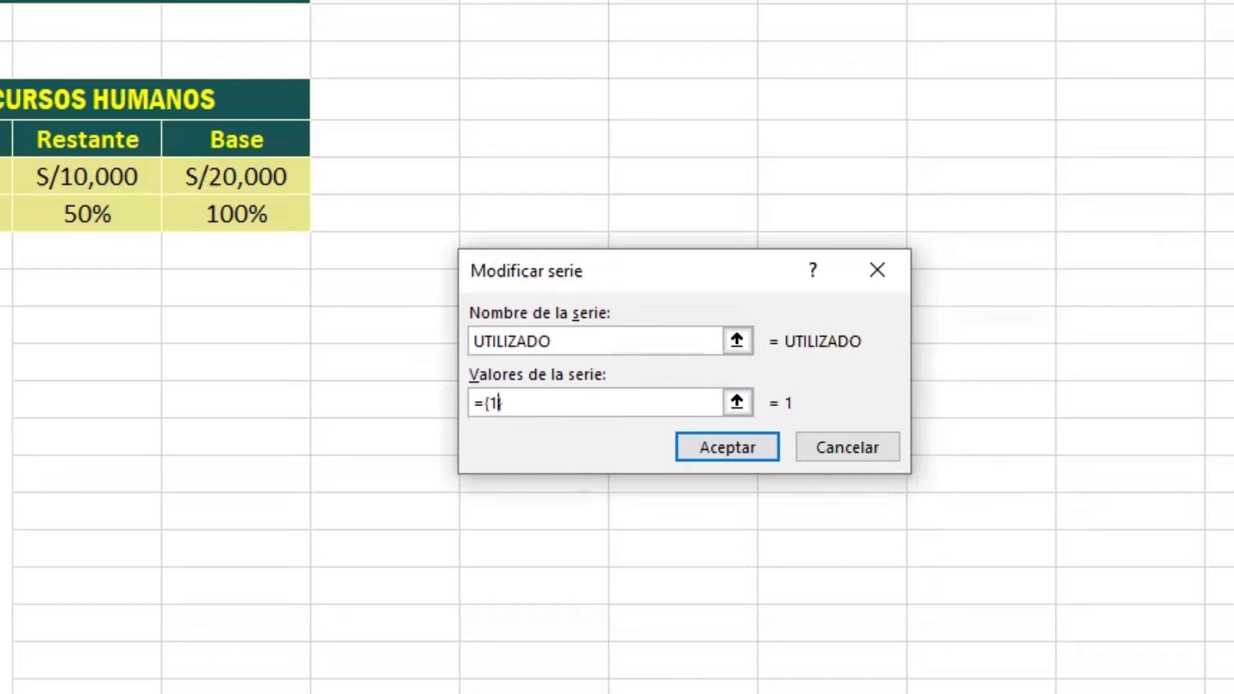
# Set the UTILIZADO series values to an array of twenty-five 1s.
pyautogui.click(482, 405)
pyautogui.write(',')
pyautogui.write('1')
pyautogui.write(',')
pyautogui.write('1')
pyautogui.write(',1,1,')
pyautogui.write('1,1,1,')
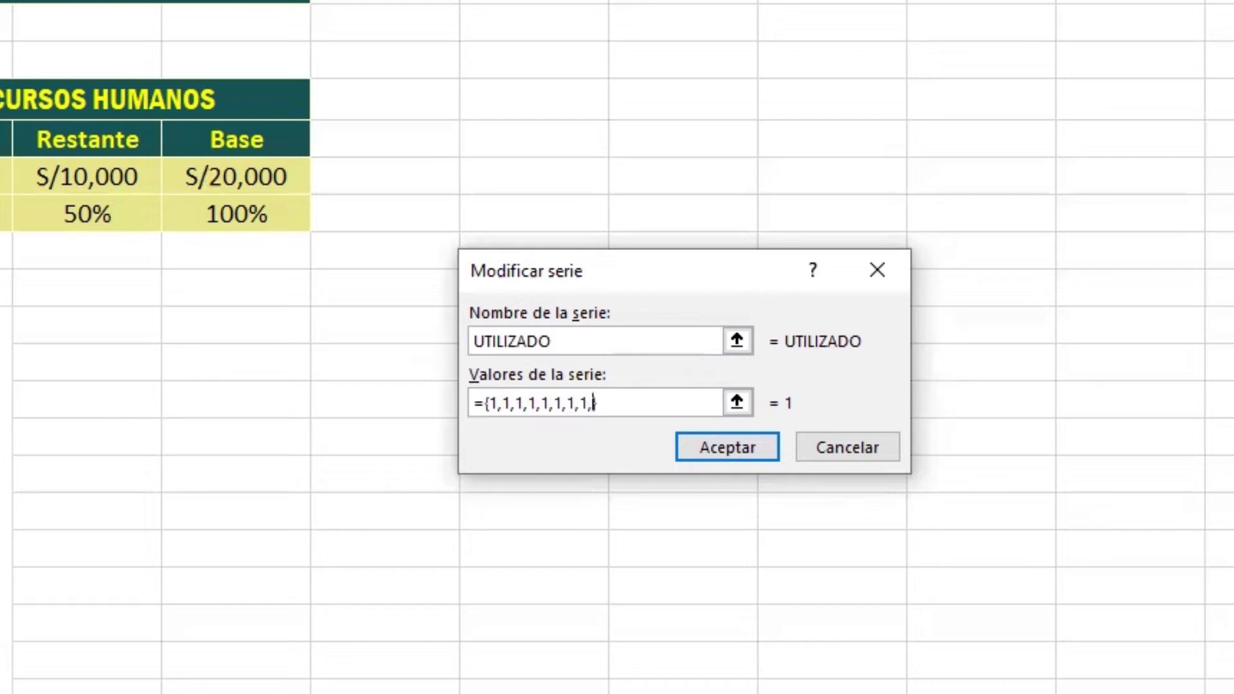
pyautogui.write('1,1,1,')
pyautogui.write('1,1,1,')
pyautogui.write('1,1,1,')
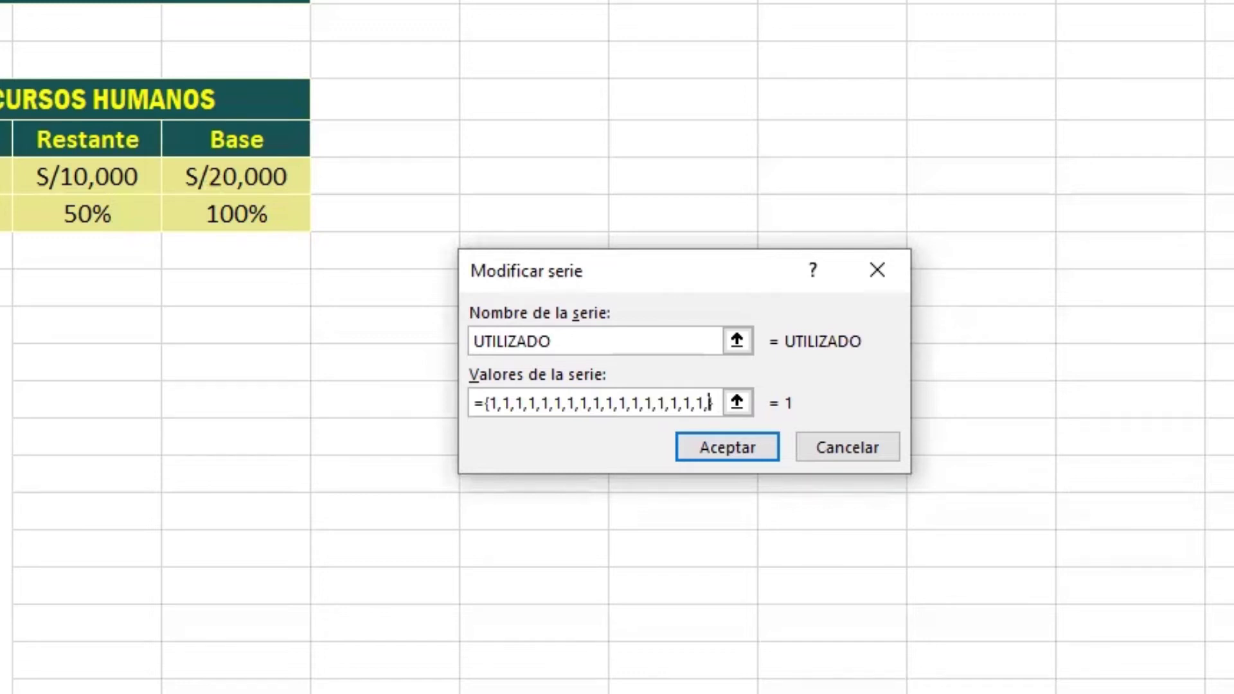
pyautogui.write('1,1')
pyautogui.write(',1,1,')
pyautogui.press('BackSpace')
pyautogui.press('BackSpace')
pyautogui.press('BackSpace')
pyautogui.write(',')
pyautogui.write('1')
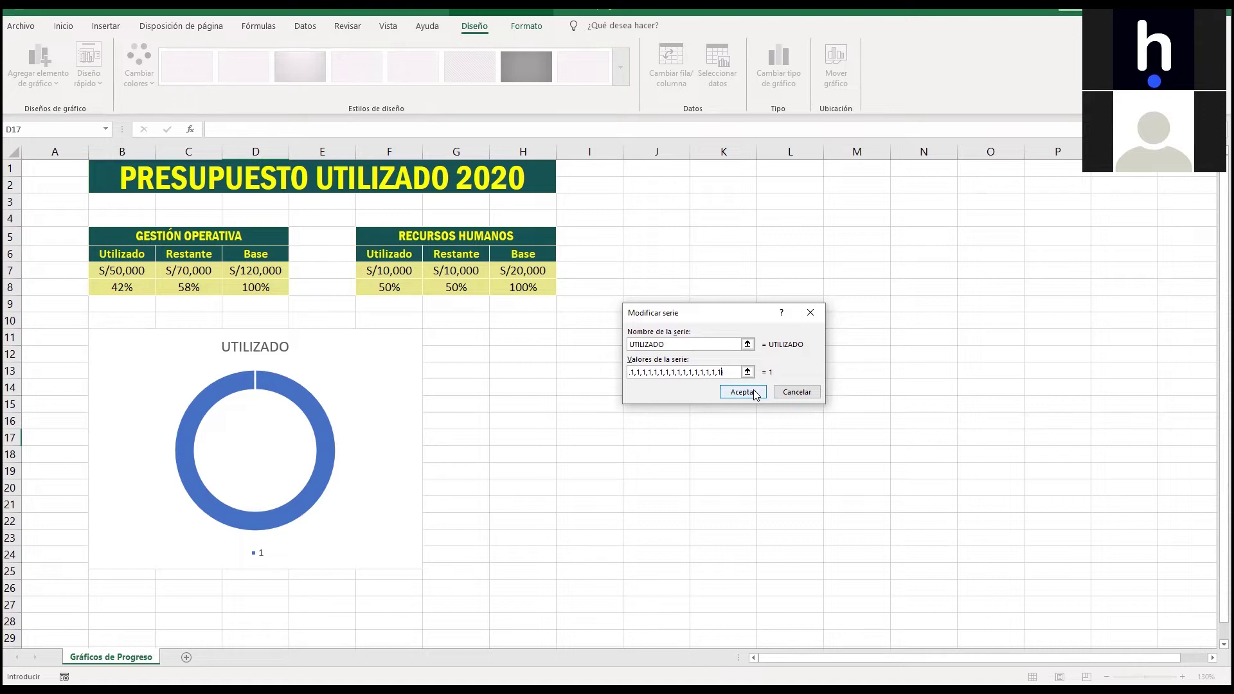
# Confirm both dialogs so the doughnut shows 25 equal segments.
pyautogui.click(744, 392)
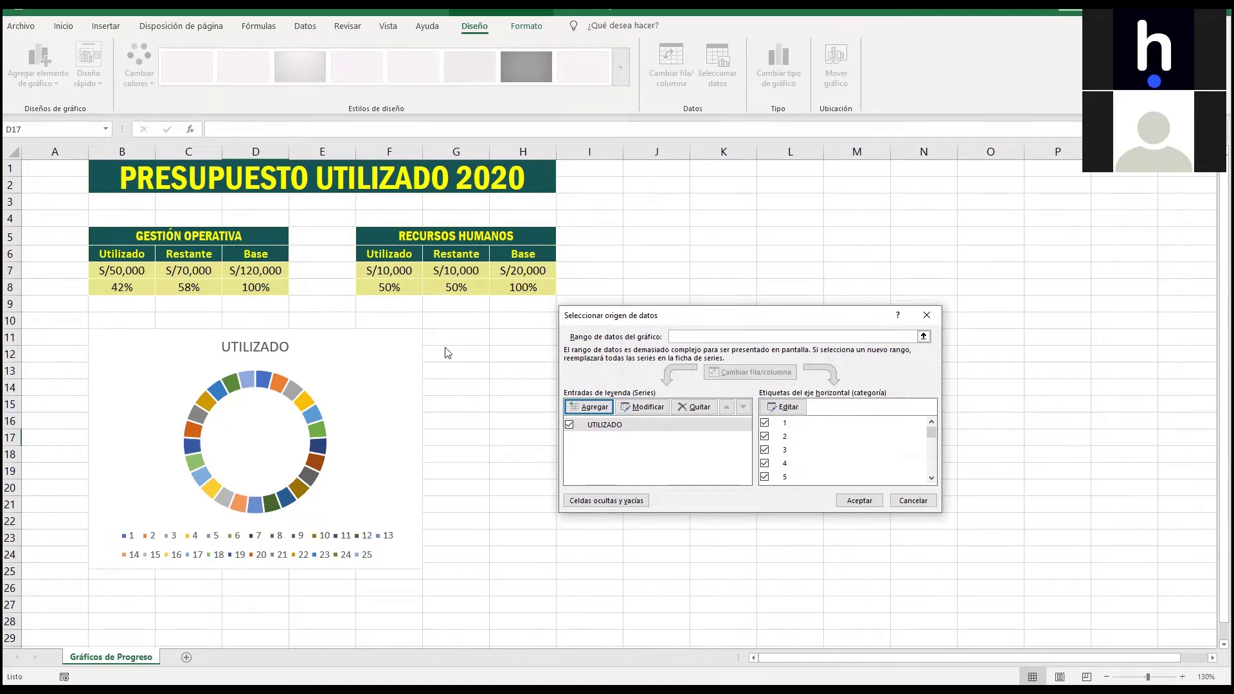
pyautogui.click(861, 501)
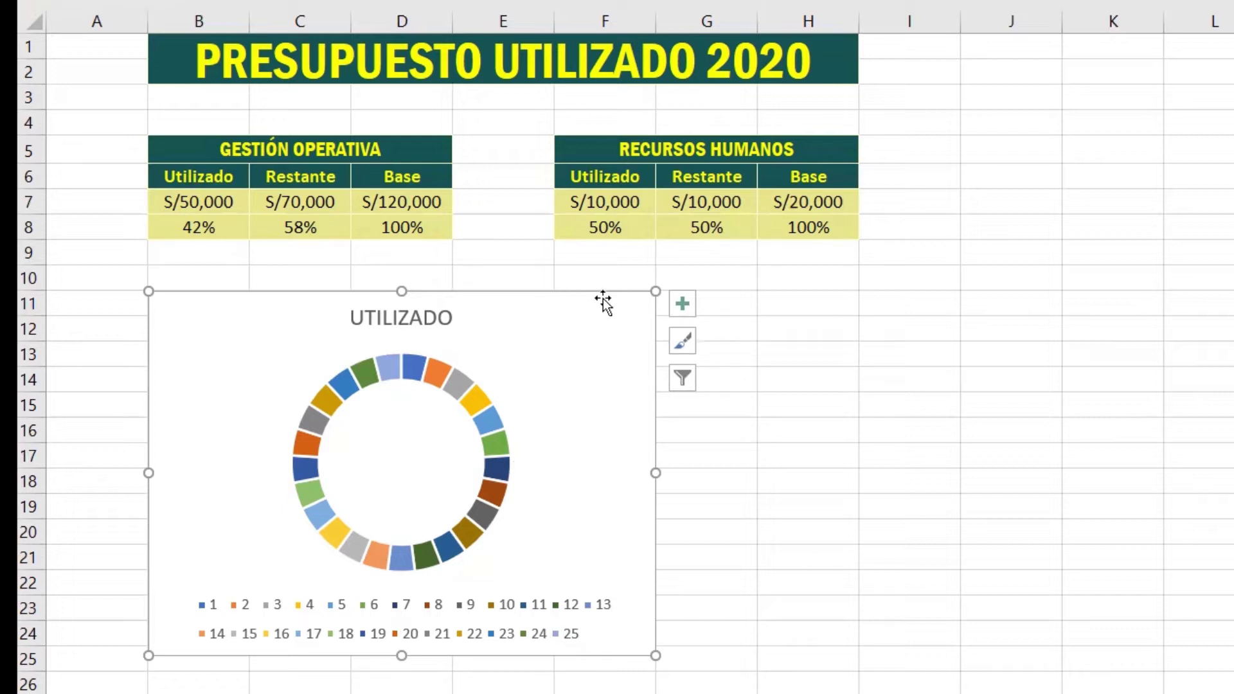
# Turn off the chart title and legend in the chart elements list.
pyautogui.click(680, 305)
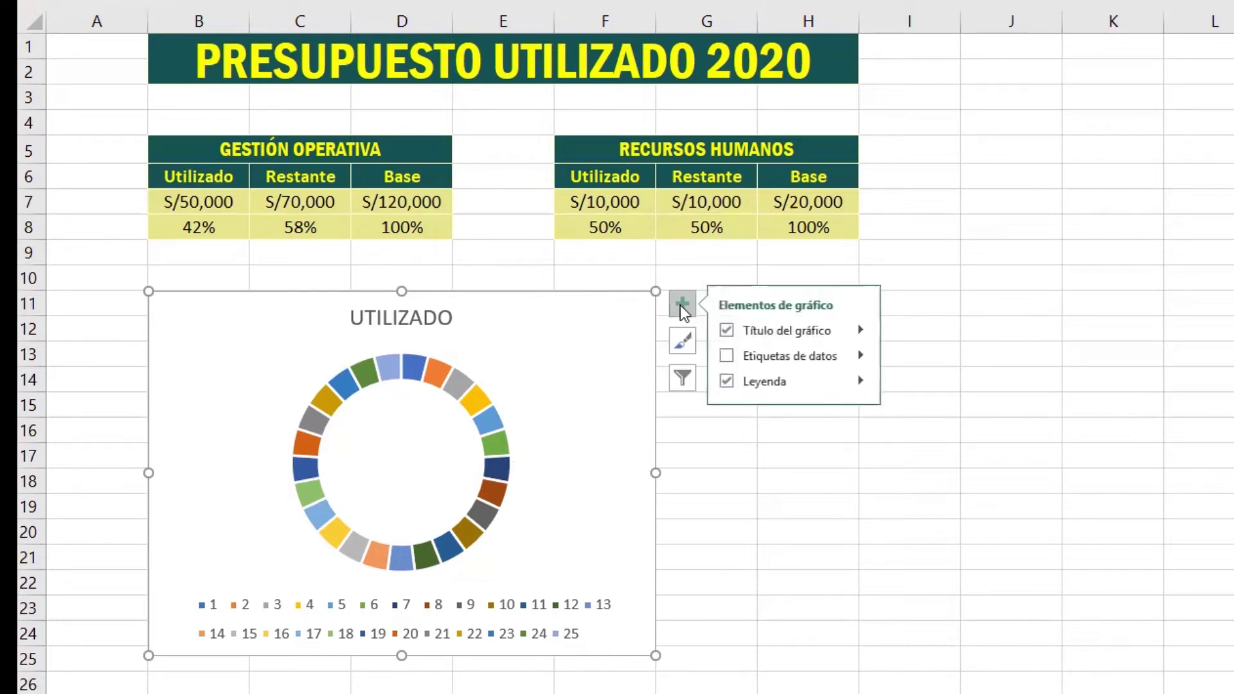
pyautogui.click(727, 331)
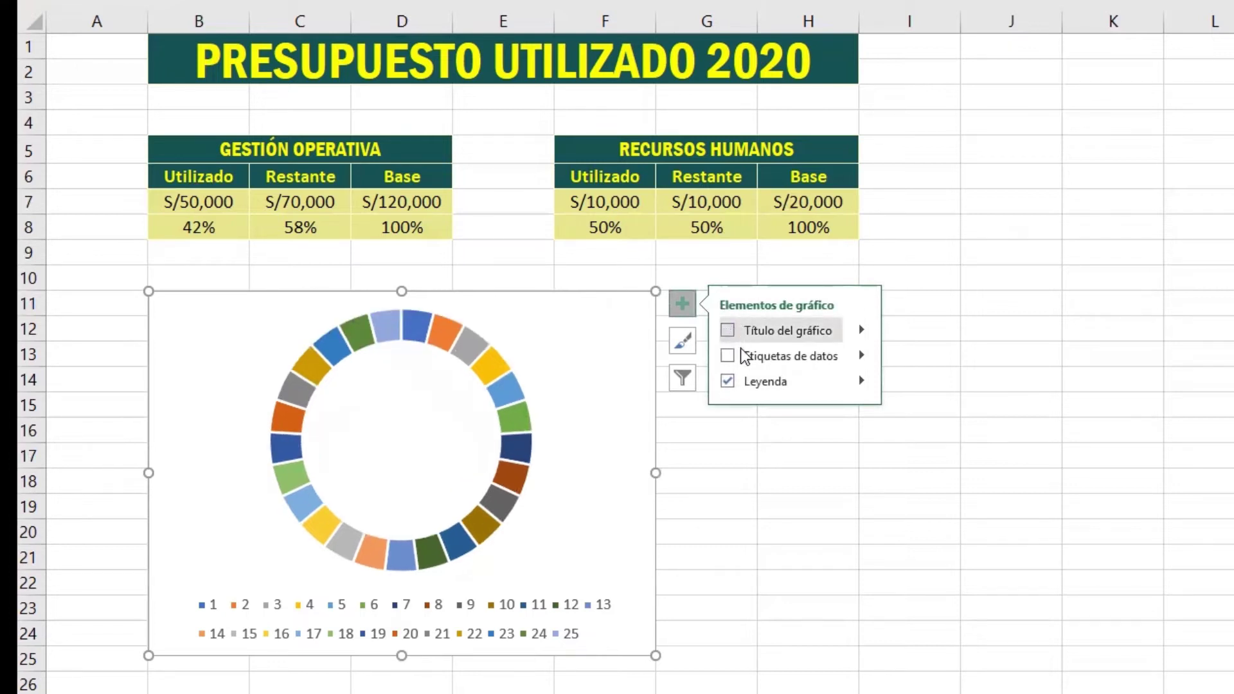
pyautogui.click(727, 381)
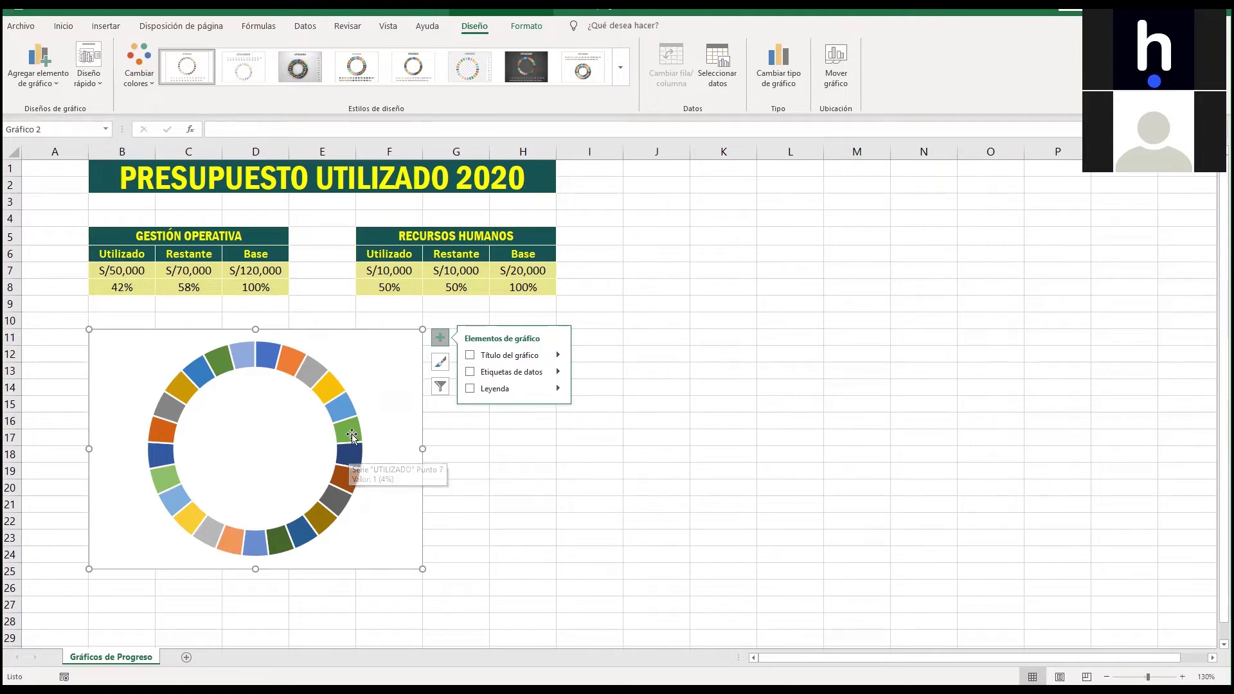
pyautogui.moveTo(349, 434)
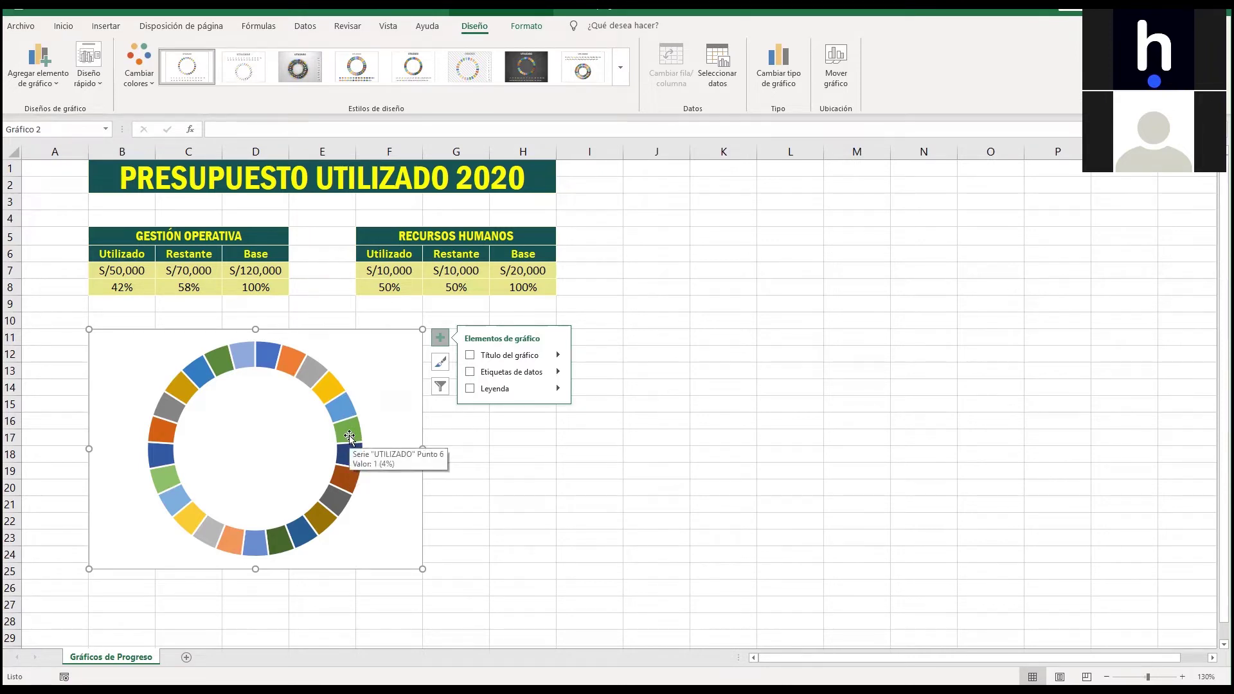
# Open Dar formato a serie de datos for the UTILIZADO doughnut ring.
pyautogui.rightClick(350, 437)
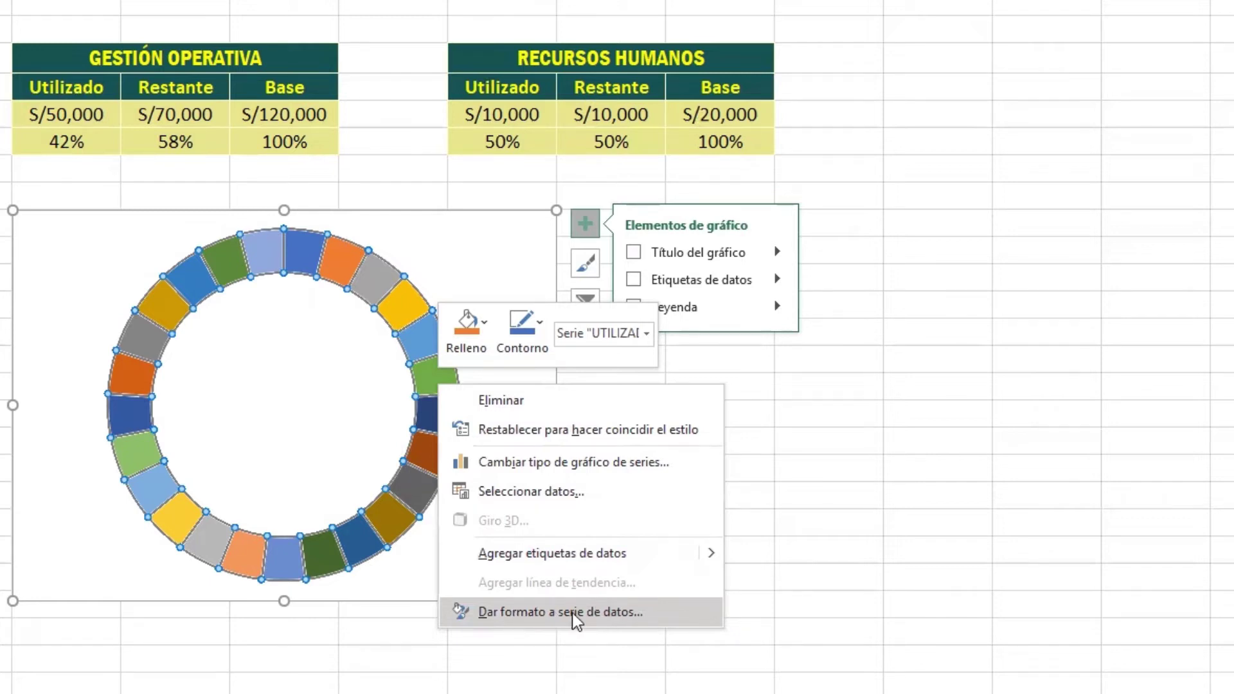
pyautogui.click(623, 613)
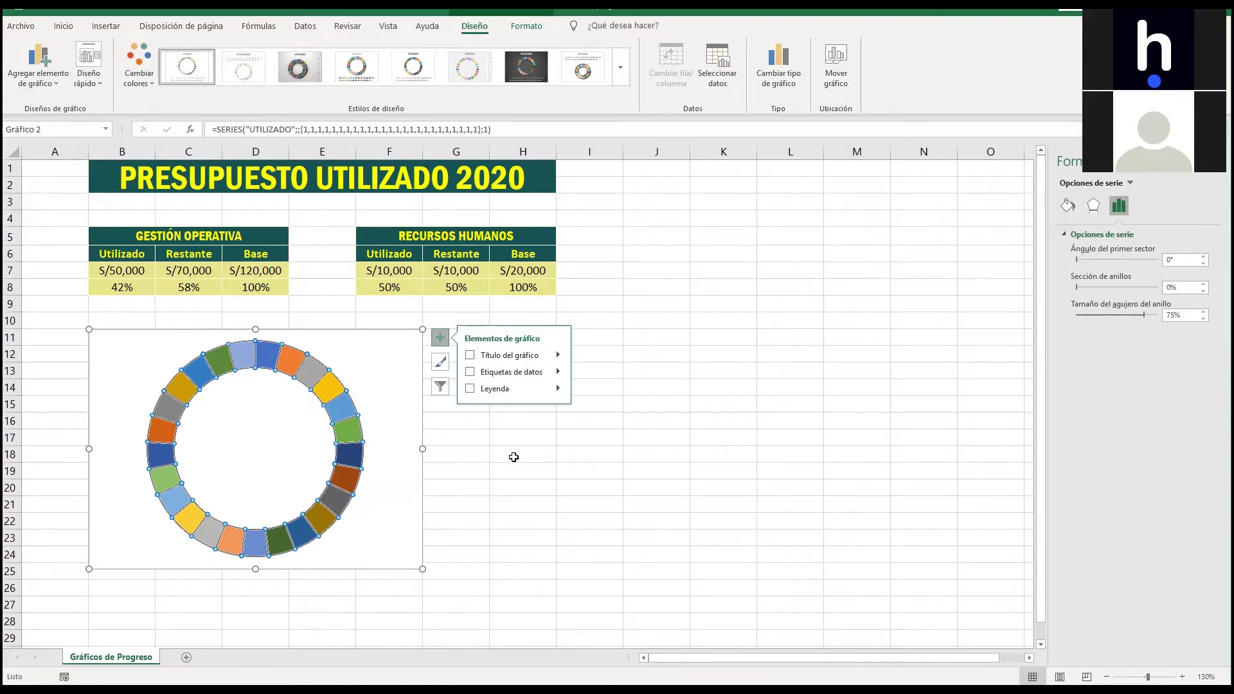
# Give all doughnut segments a solid dark navy fill, then close the format pane.
pyautogui.click(1069, 207)
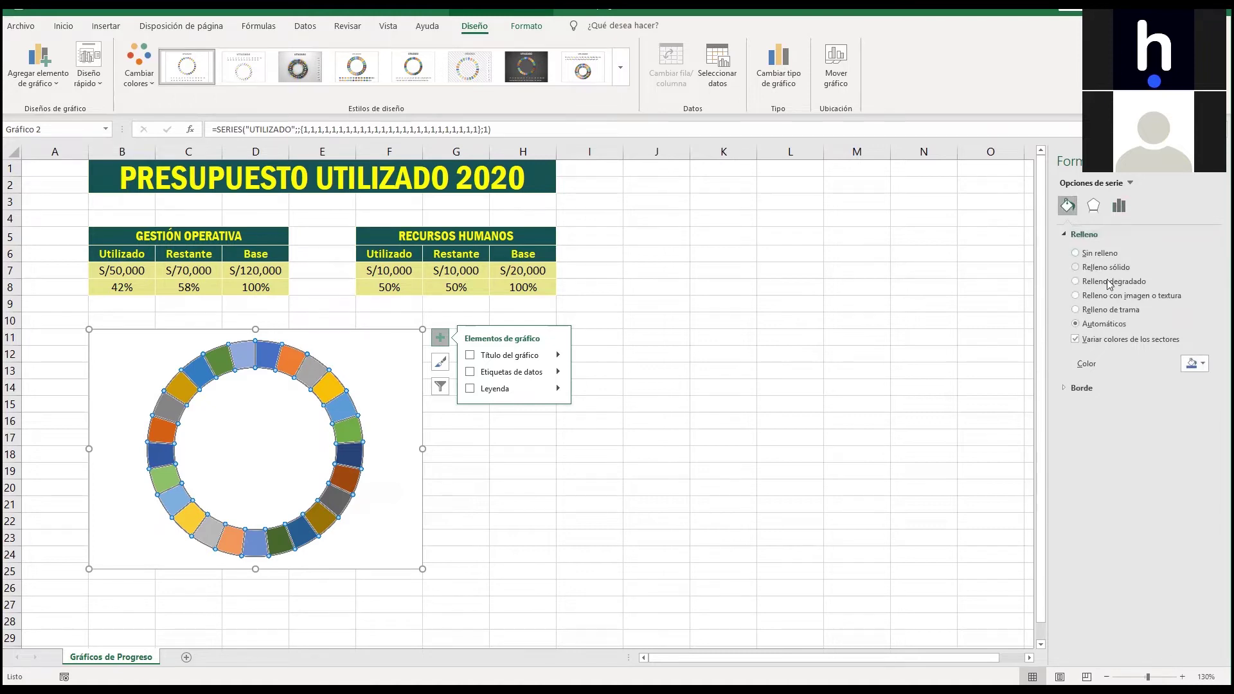
pyautogui.click(1066, 235)
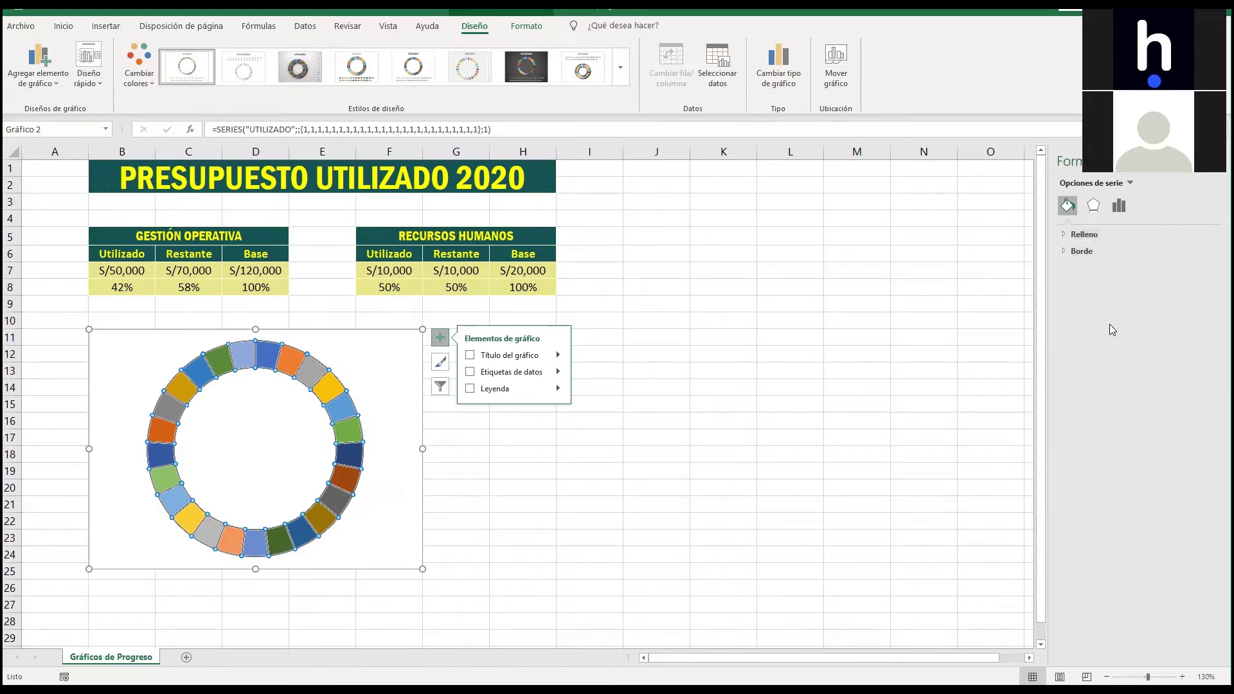
pyautogui.click(1064, 234)
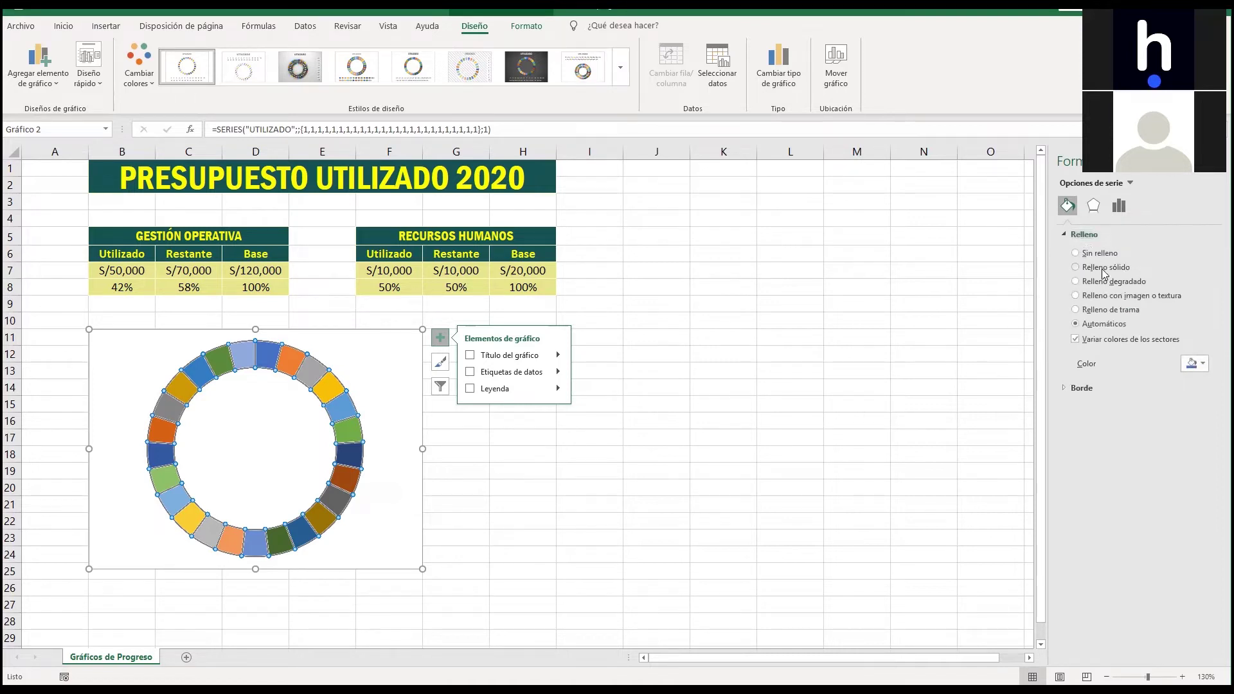
pyautogui.click(1077, 269)
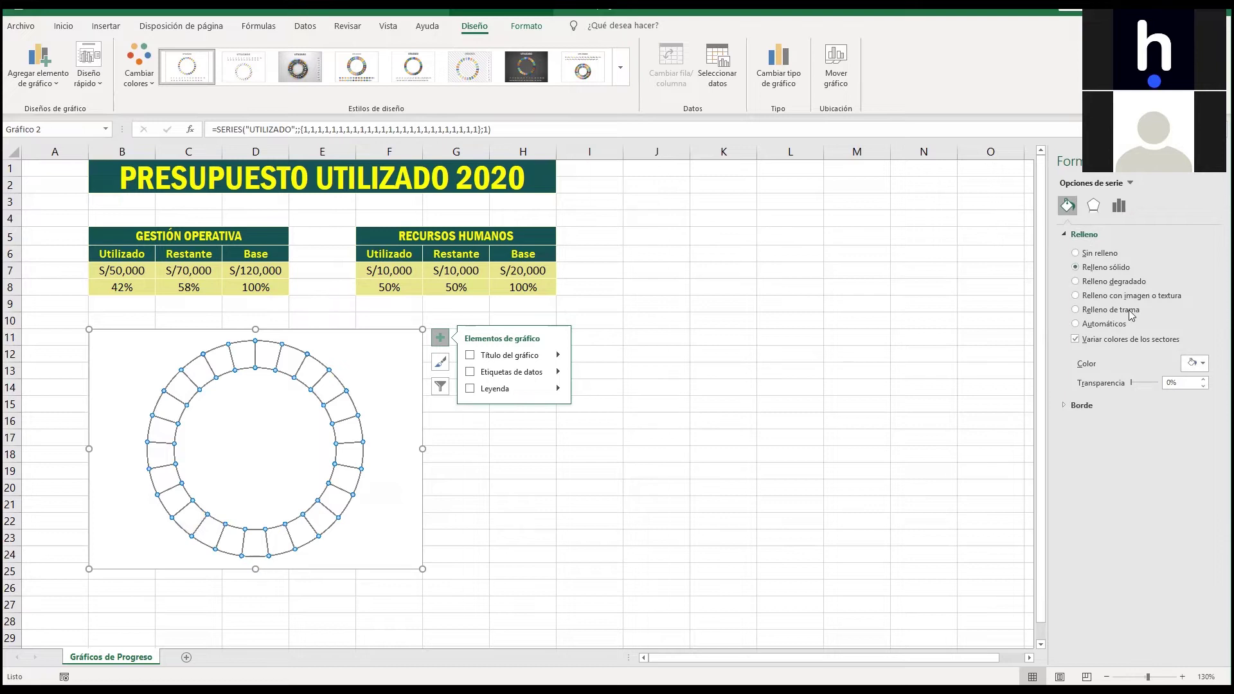
pyautogui.click(1202, 365)
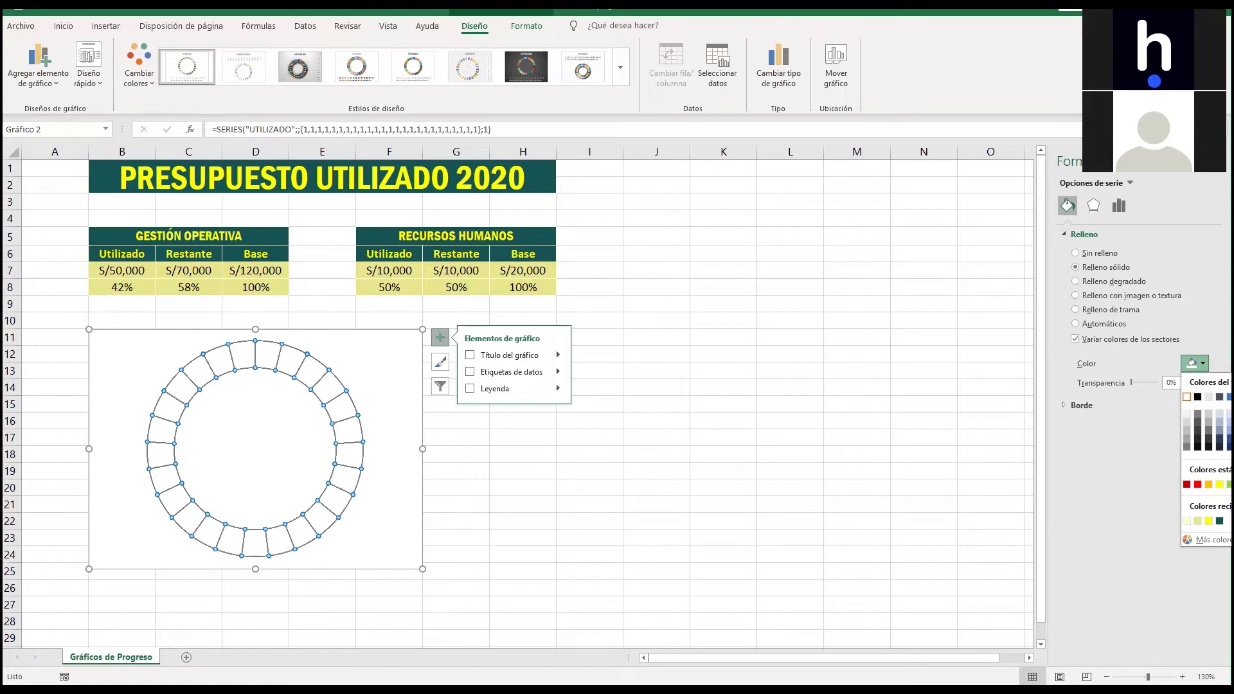
pyautogui.click(1232, 484)
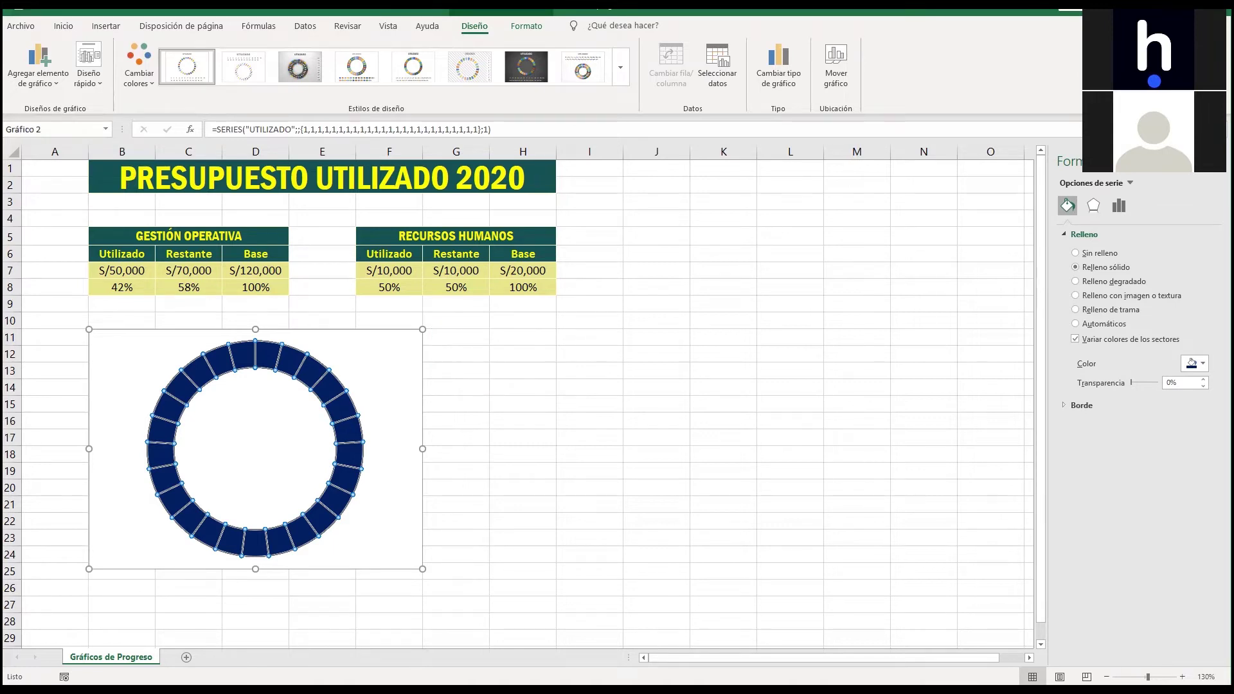
pyautogui.click(1226, 162)
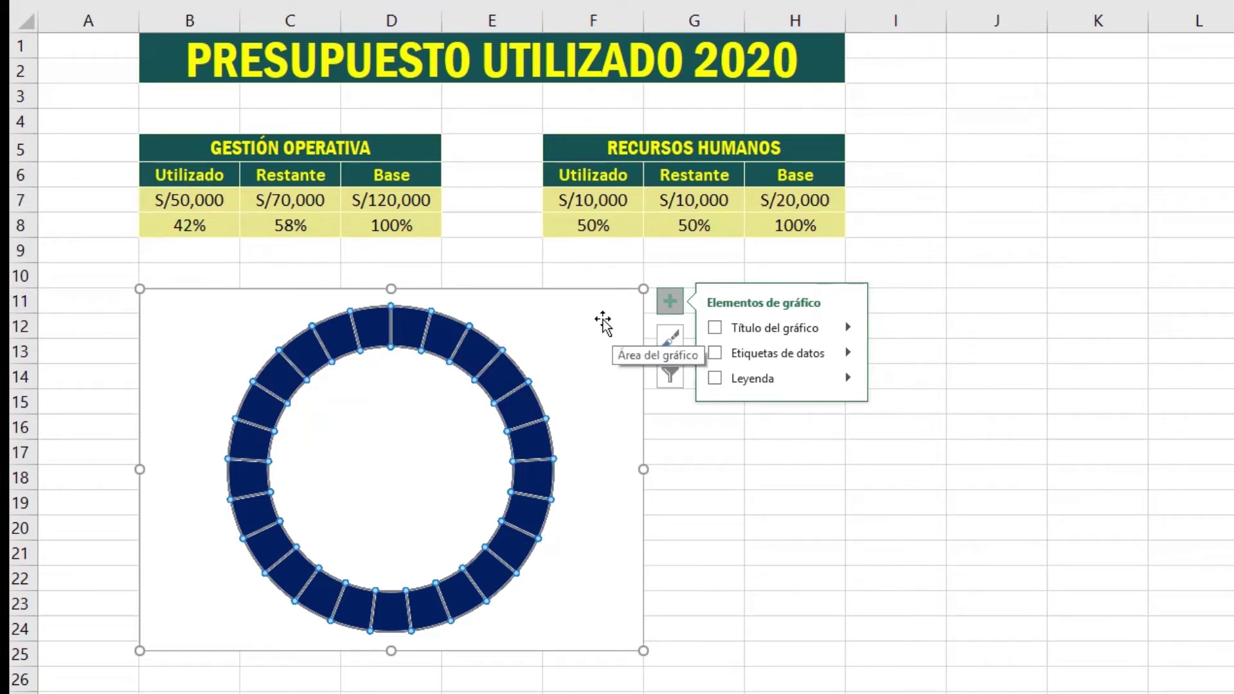
# Add a series named RESTANTE with values B7:C7 through Seleccionar datos.
pyautogui.rightClick(603, 318)
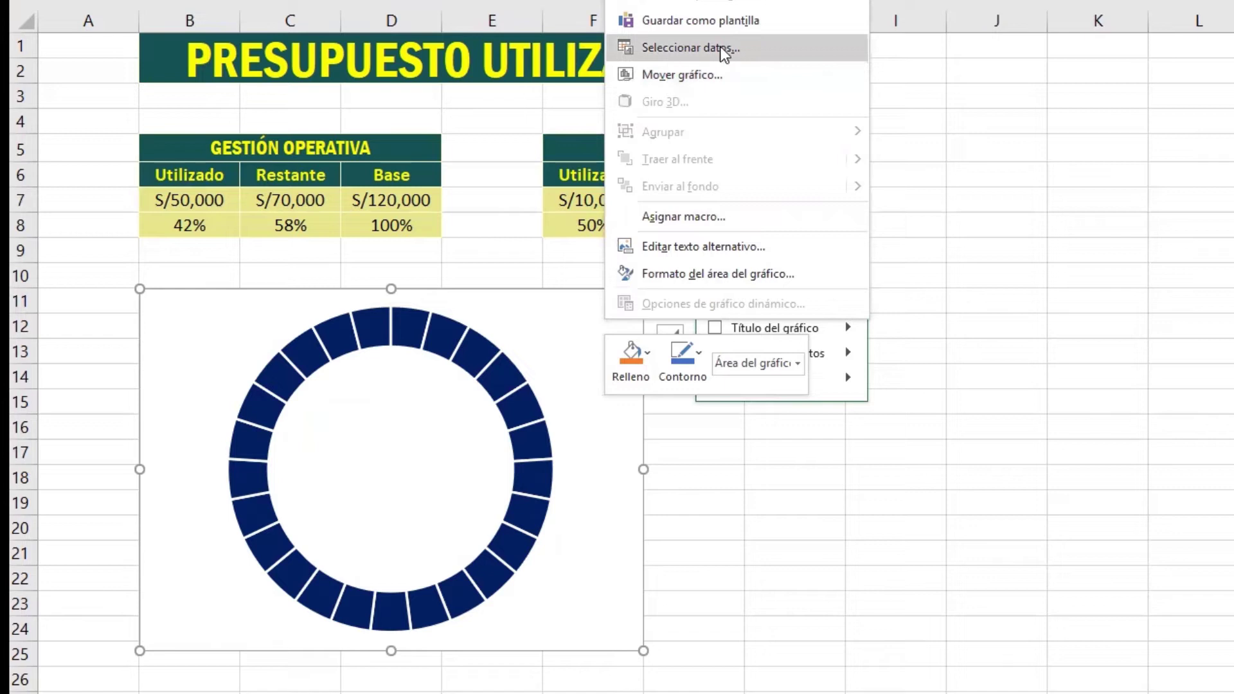
pyautogui.click(761, 49)
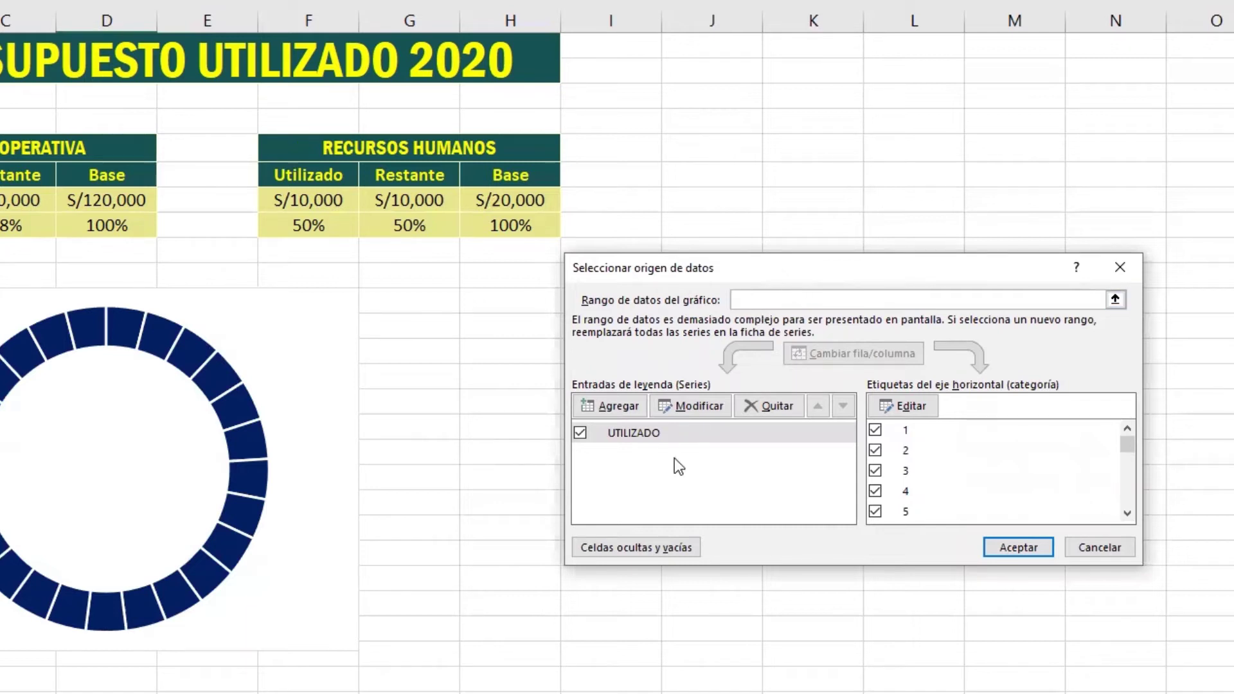
pyautogui.click(605, 406)
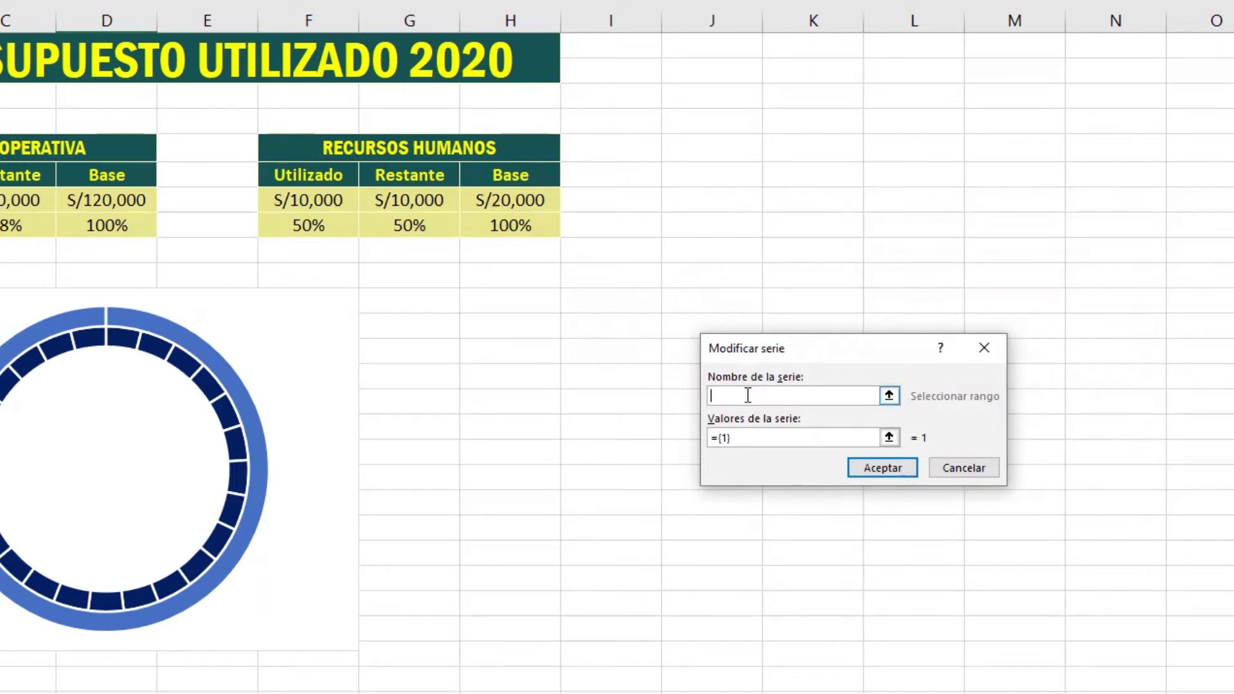
pyautogui.write('RESTANT')
pyautogui.write('E')
pyautogui.moveTo(744, 441); pyautogui.dragTo(710, 439)
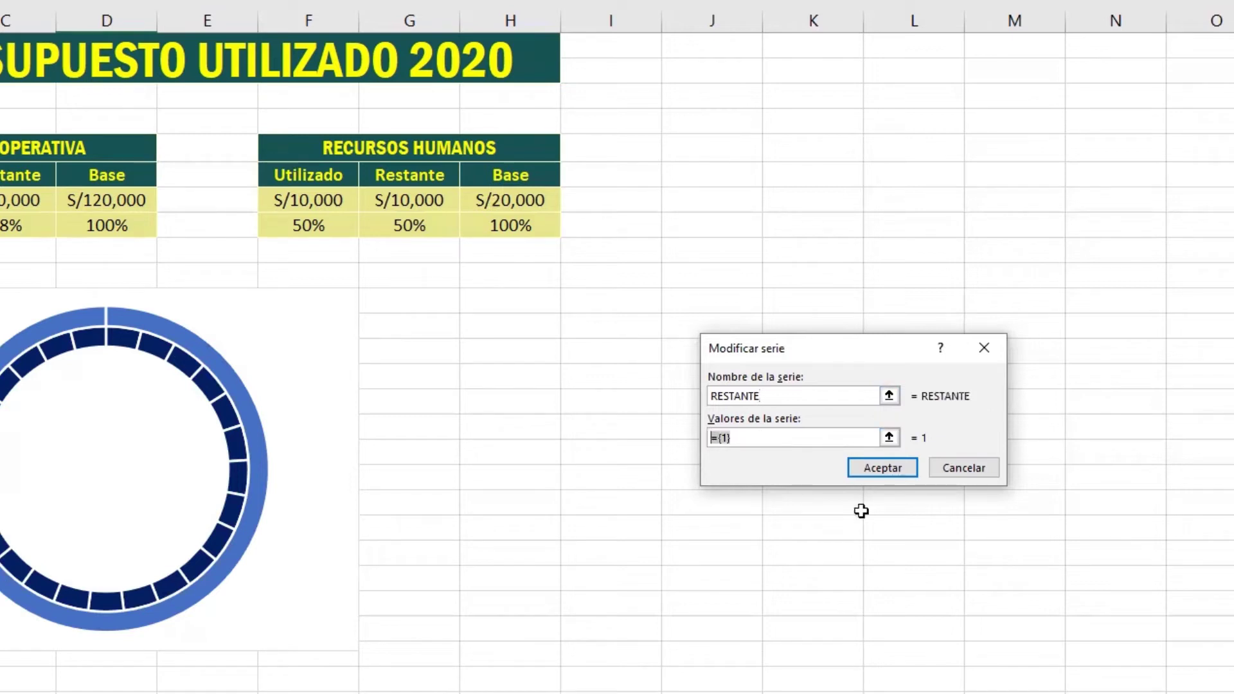
pyautogui.press('BackSpace')
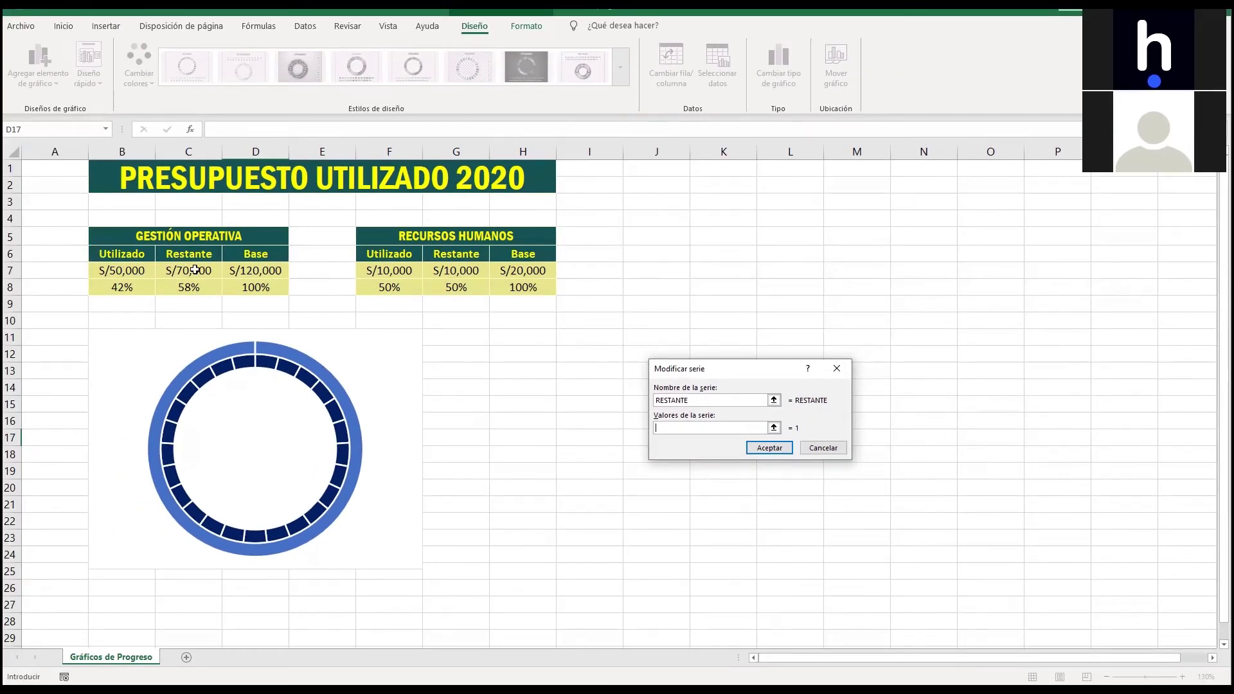
pyautogui.click(122, 271)
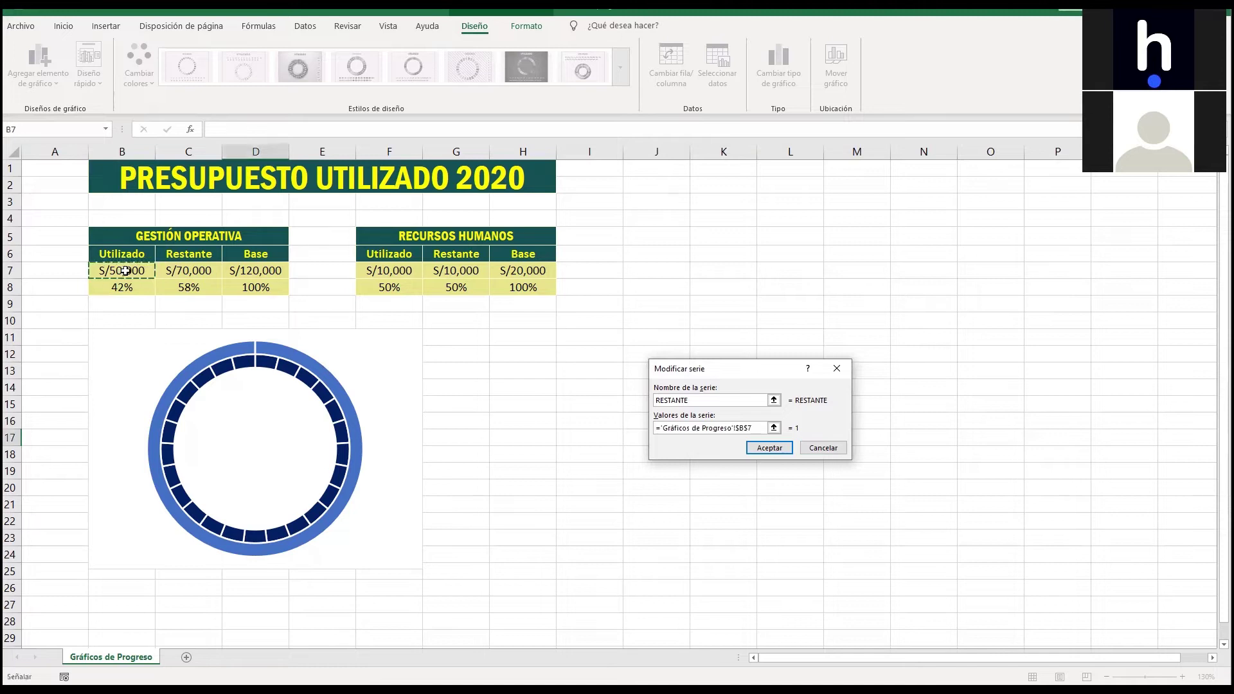
pyautogui.moveTo(126, 270); pyautogui.dragTo(183, 268)
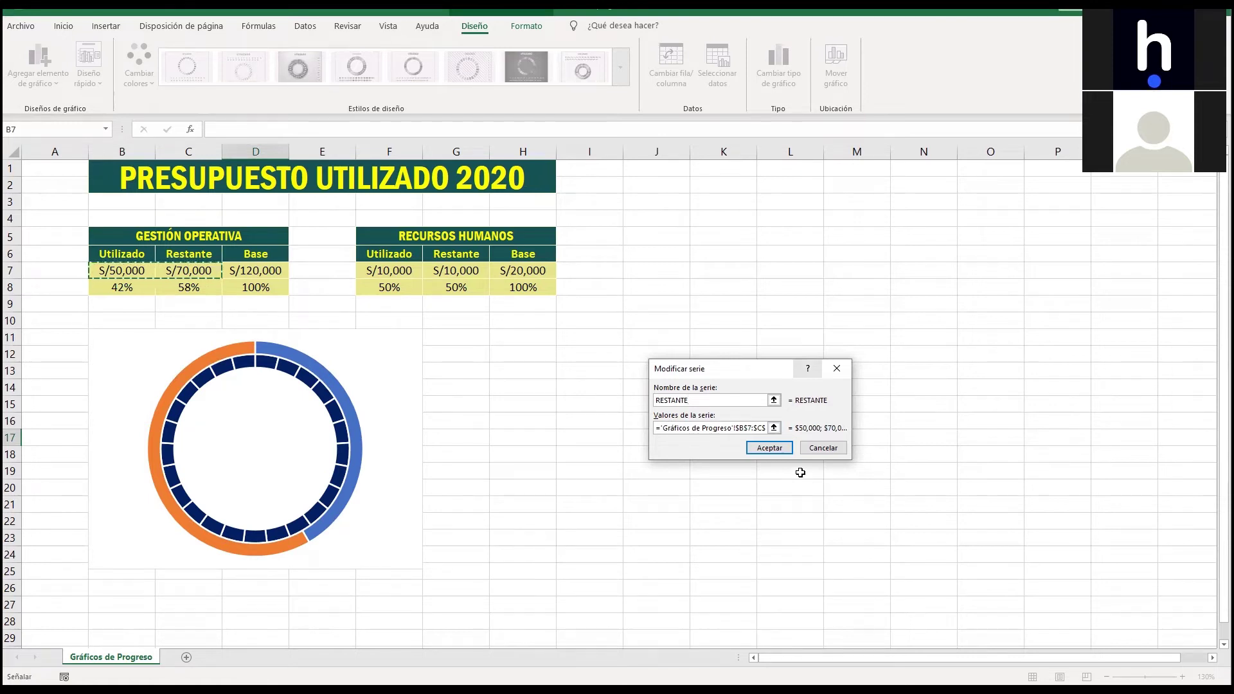
pyautogui.click(769, 448)
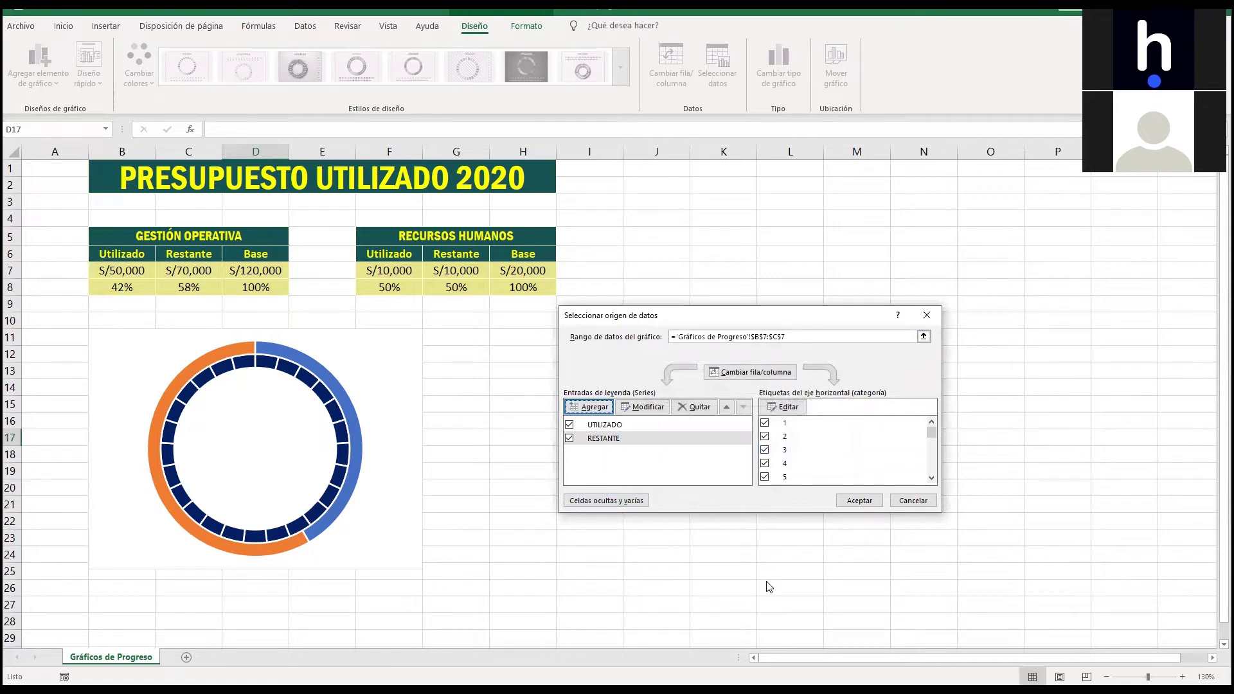
# Accept the data source changes and bring up the chart area's context menu.
pyautogui.click(869, 502)
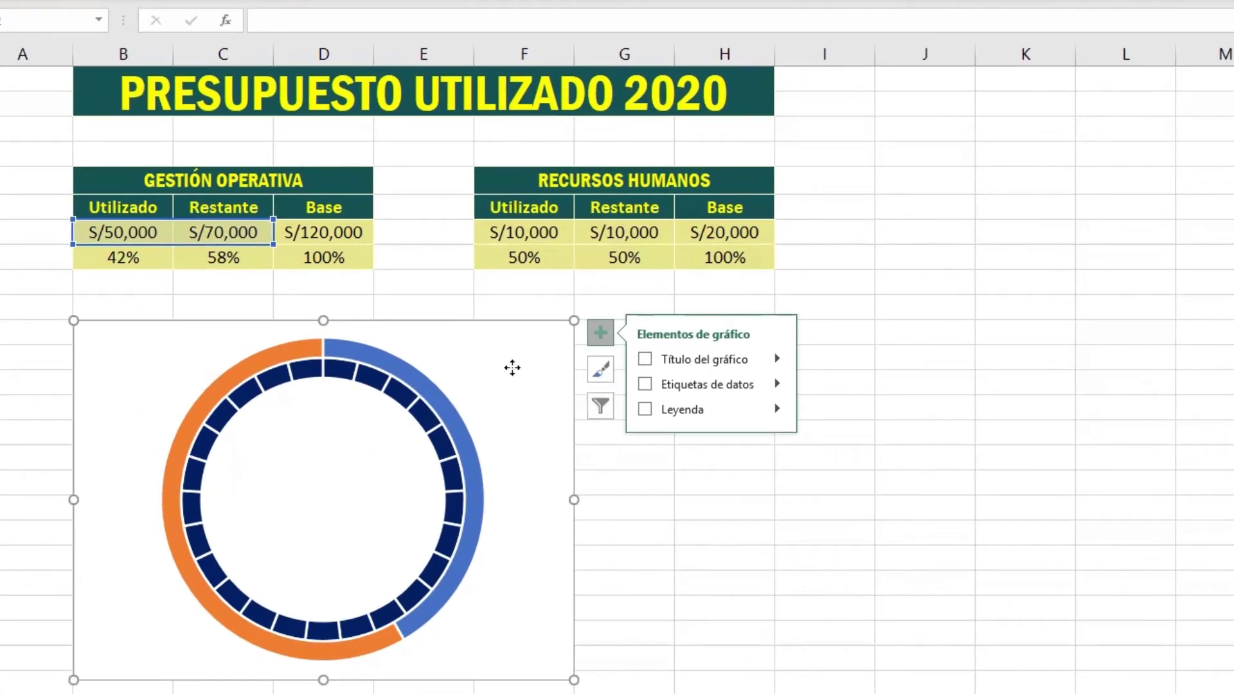
pyautogui.rightClick(513, 371)
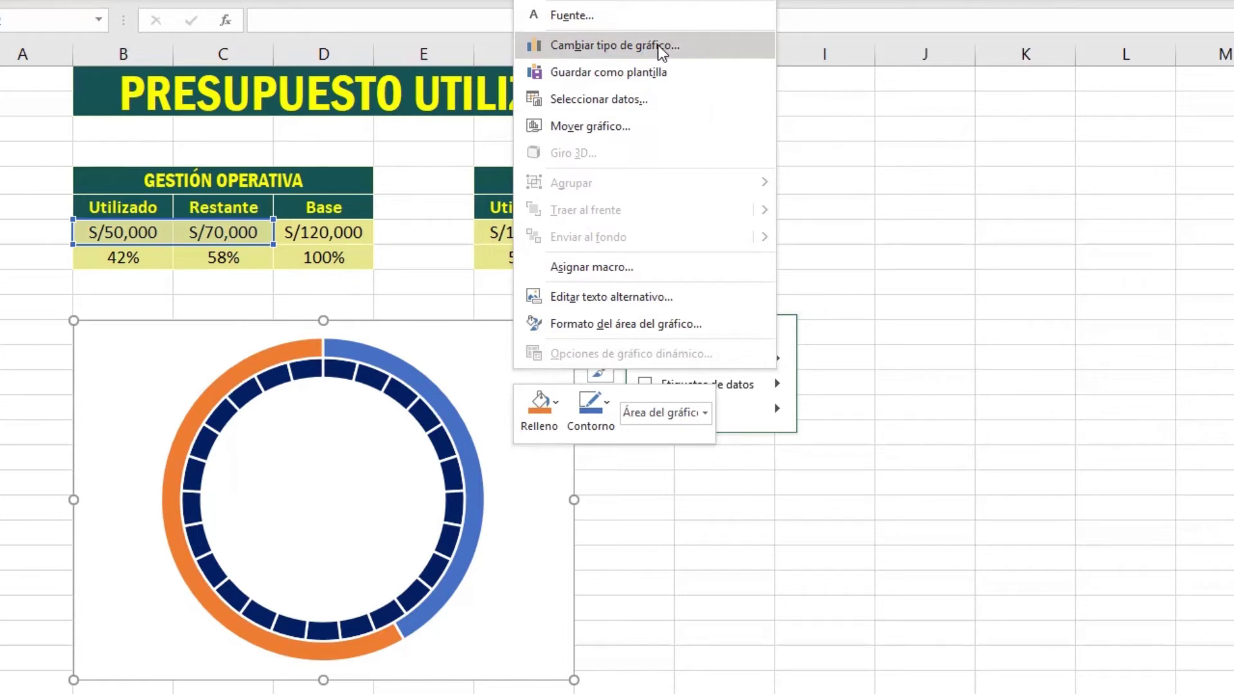
# Switch the chart to Combo with both UTILIZADO and RESTANTE as Anillos (doughnut).
pyautogui.click(660, 48)
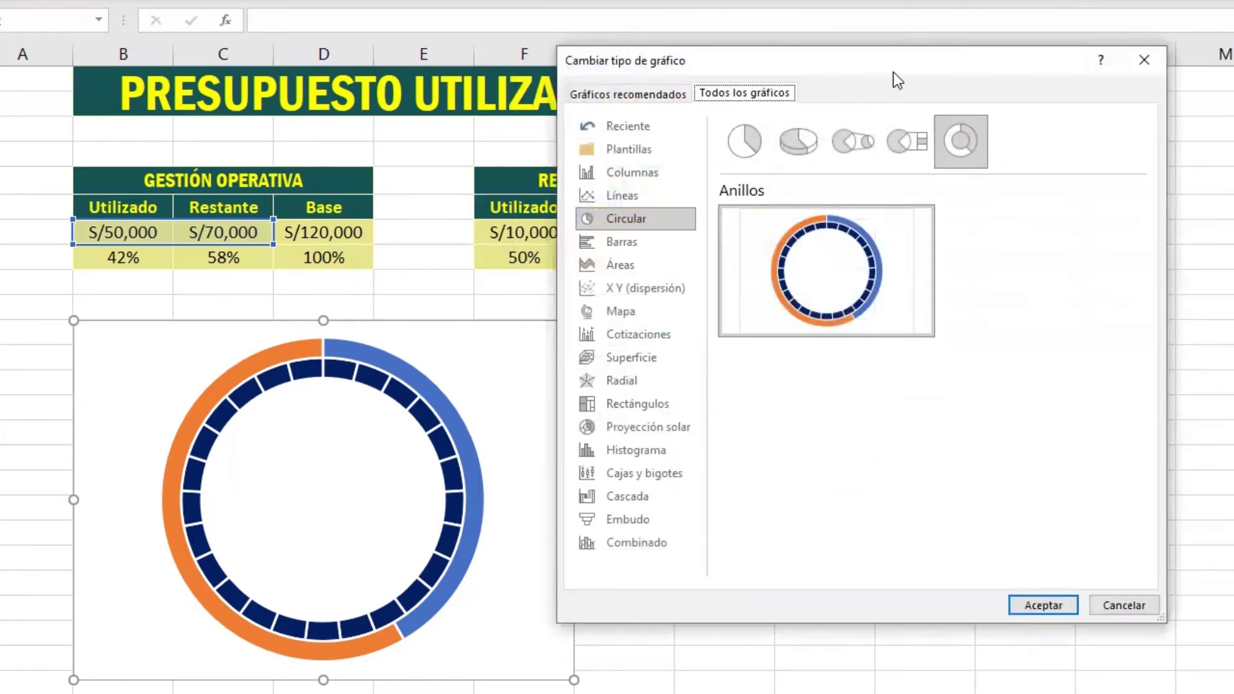
pyautogui.moveTo(894, 72); pyautogui.dragTo(1136, 119)
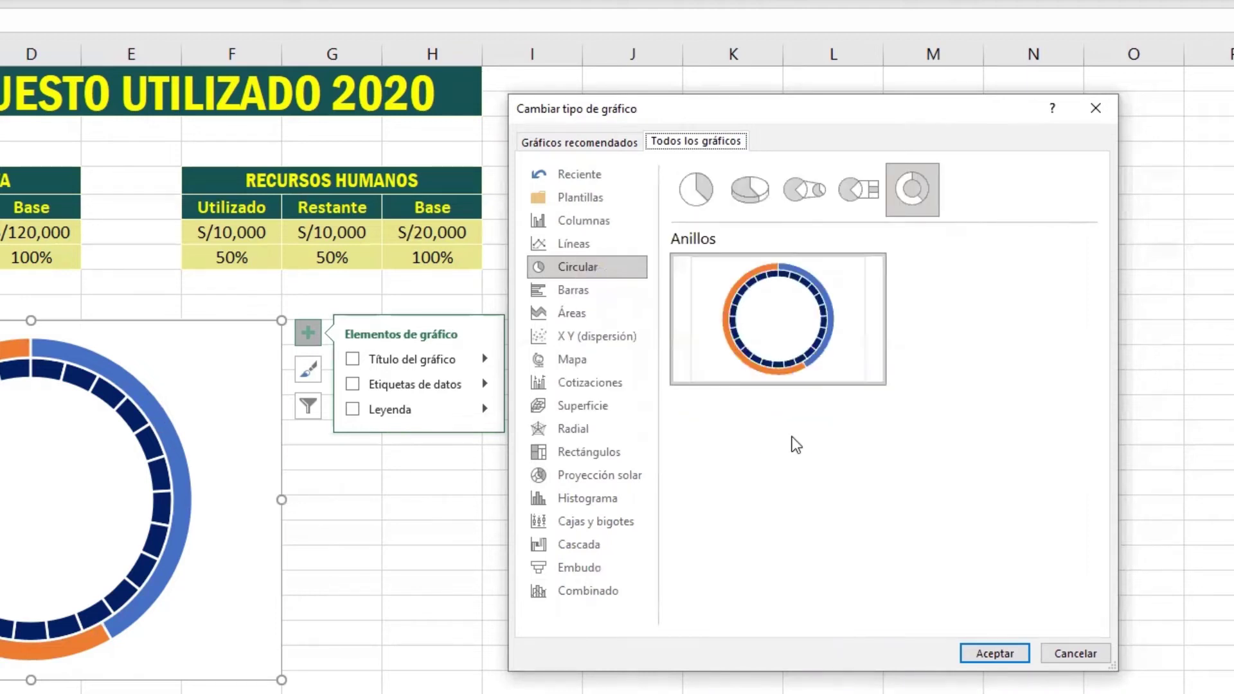
pyautogui.click(582, 593)
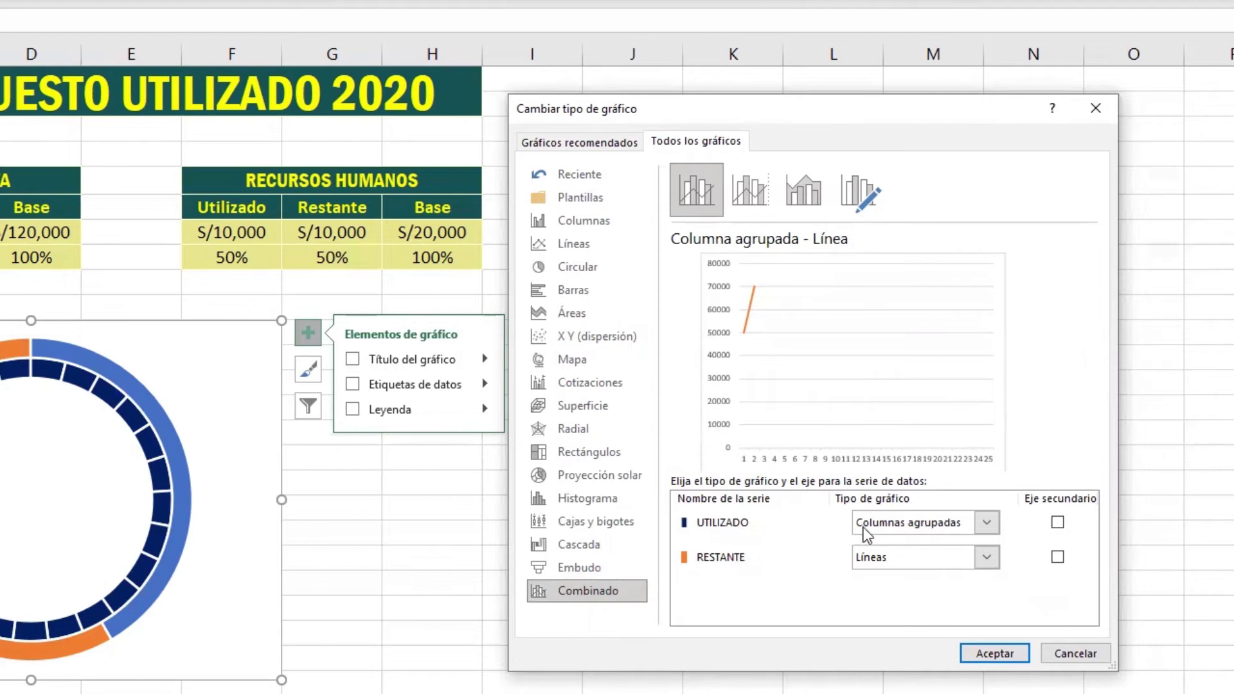
pyautogui.click(988, 523)
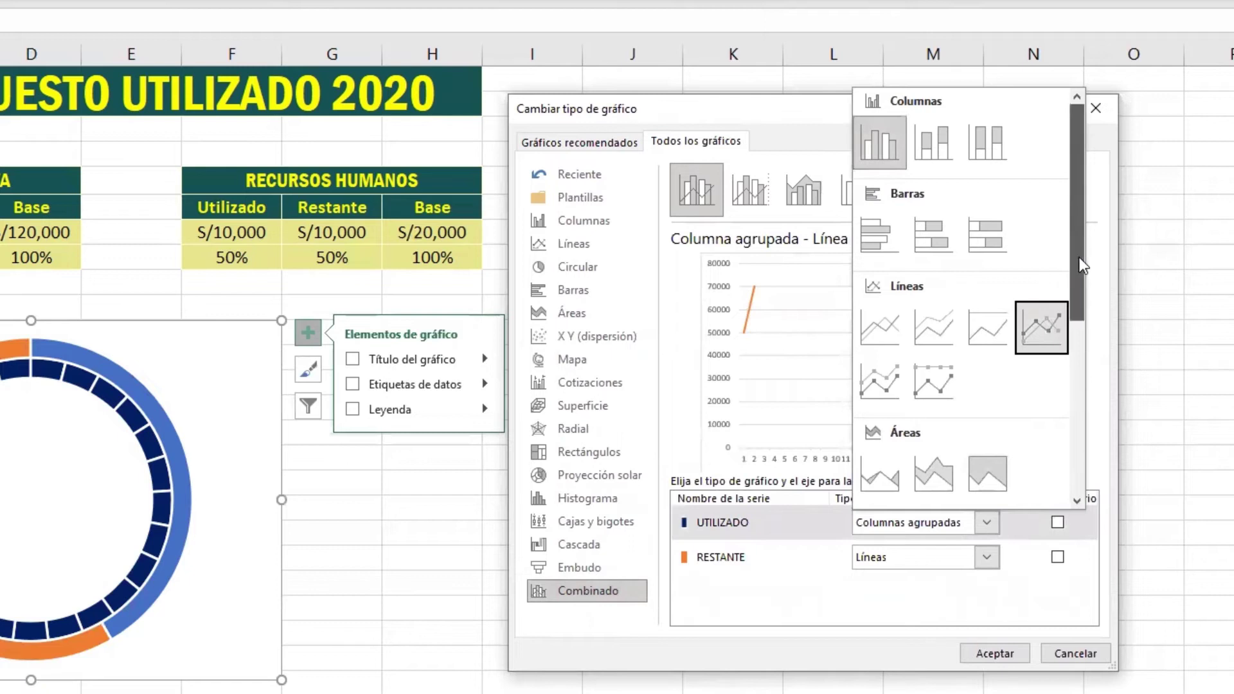
pyautogui.moveTo(1082, 265); pyautogui.dragTo(1087, 392)
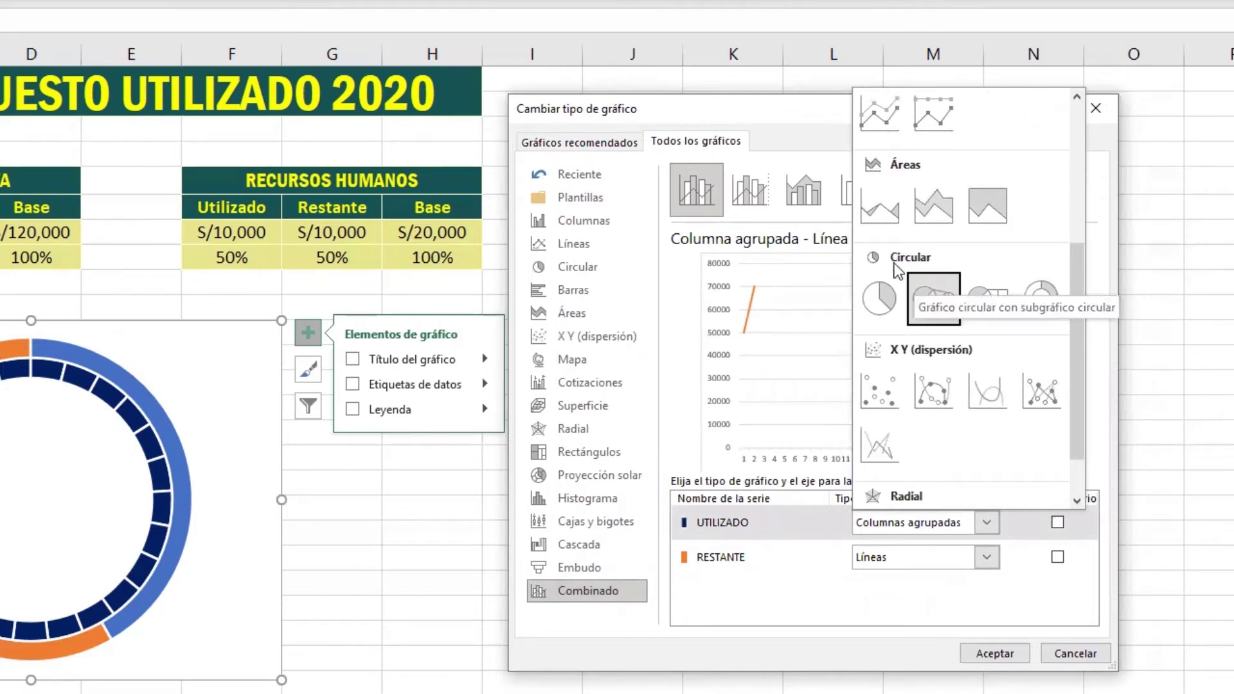
pyautogui.click(1042, 298)
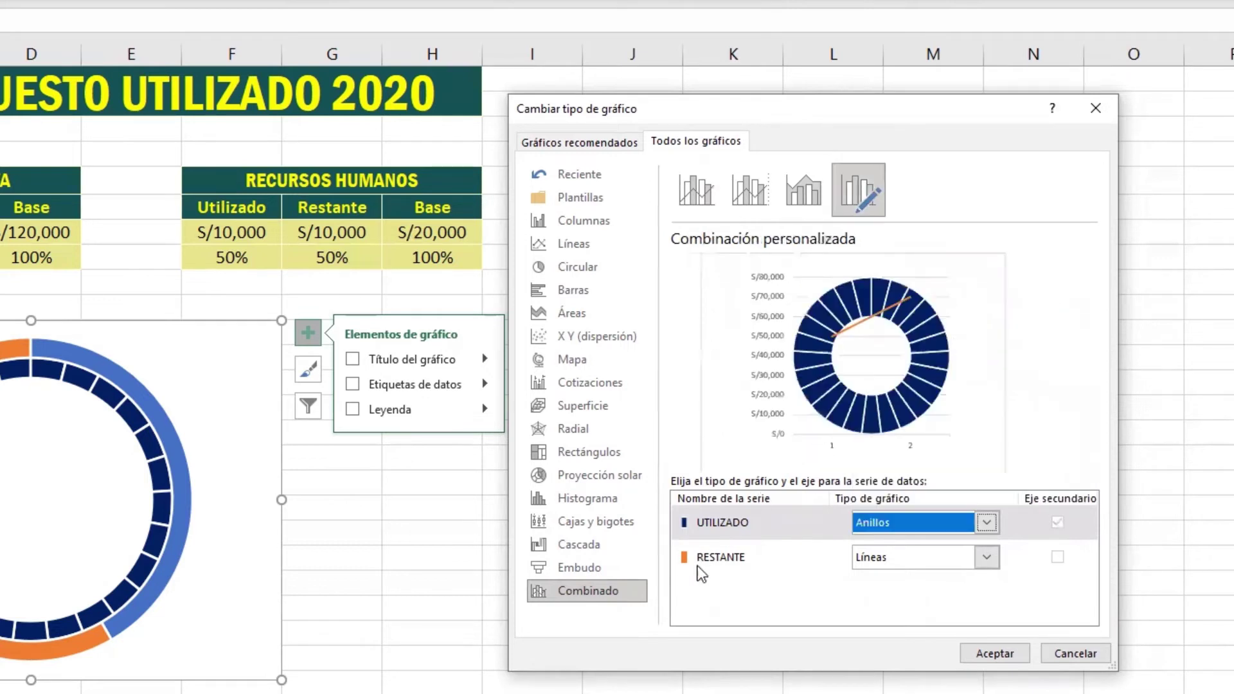
pyautogui.click(736, 563)
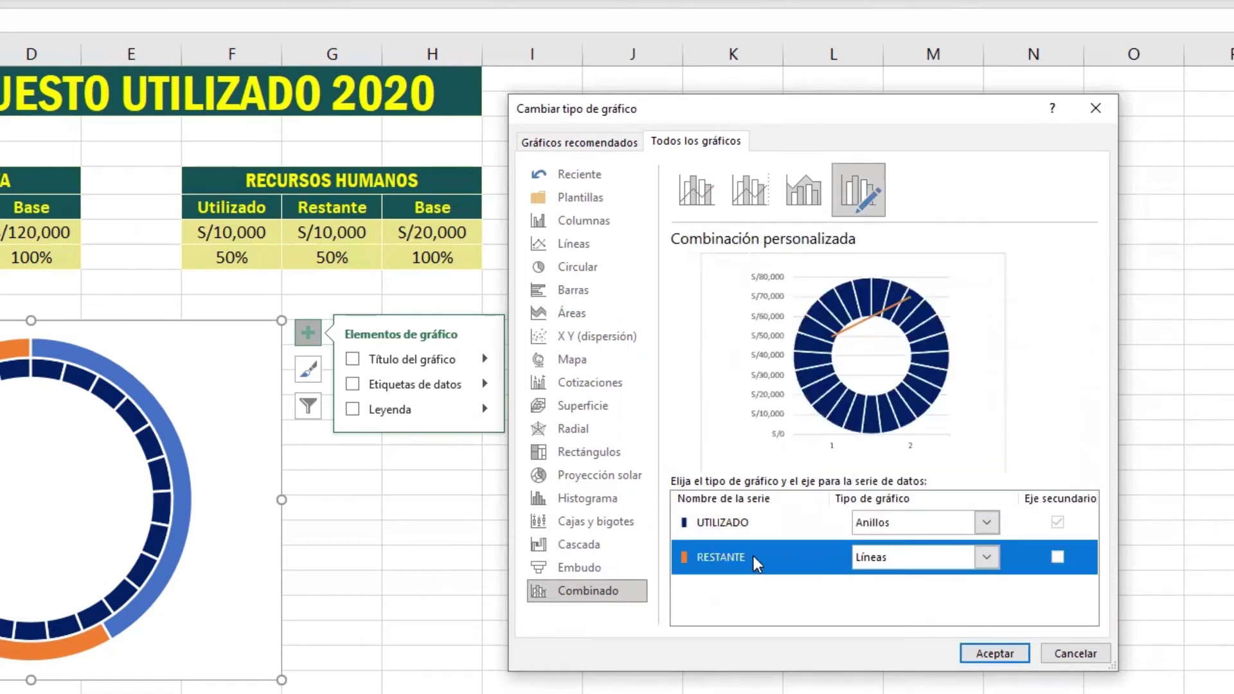
pyautogui.click(988, 559)
pyautogui.click(989, 558)
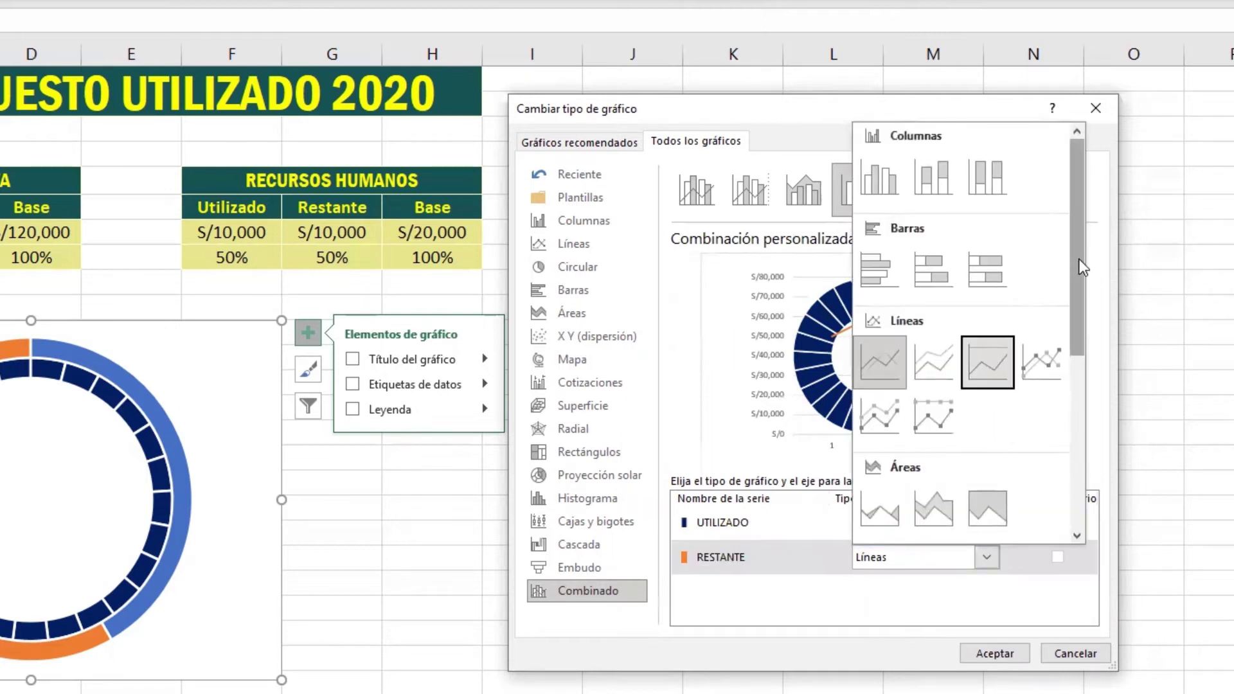
pyautogui.moveTo(1080, 268); pyautogui.dragTo(1080, 410)
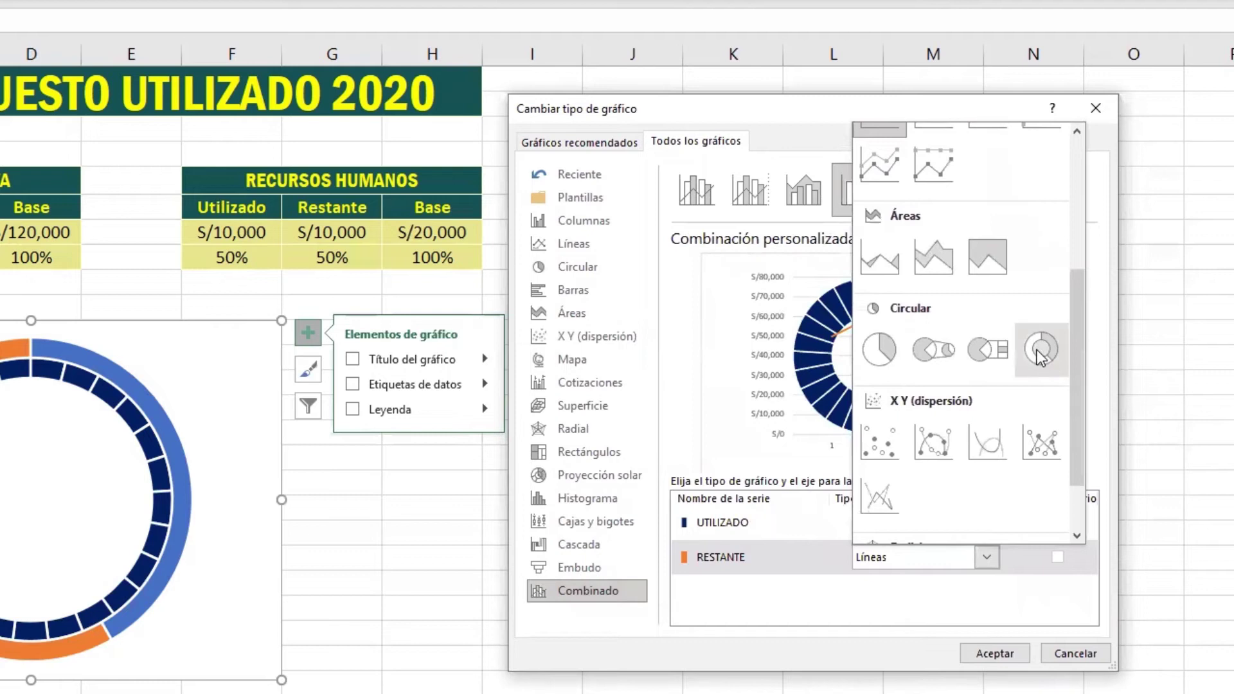
pyautogui.click(1040, 352)
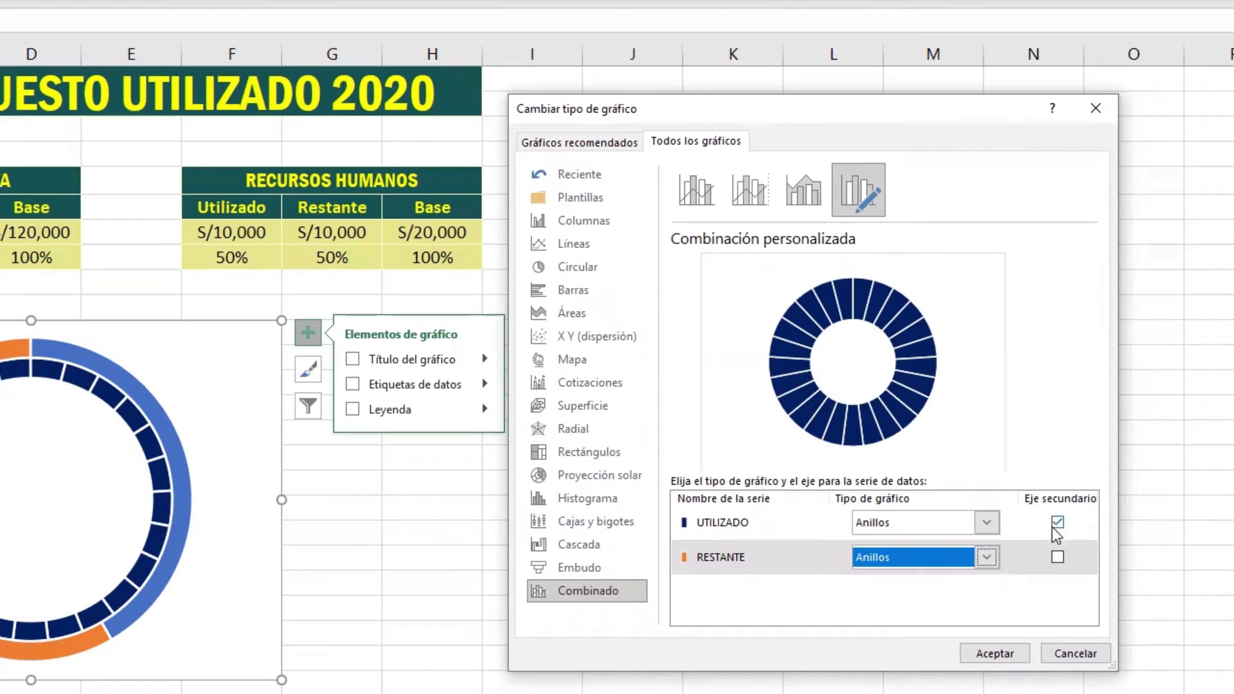
# Put only RESTANTE on the secondary axis and apply the chart type change.
pyautogui.click(1057, 522)
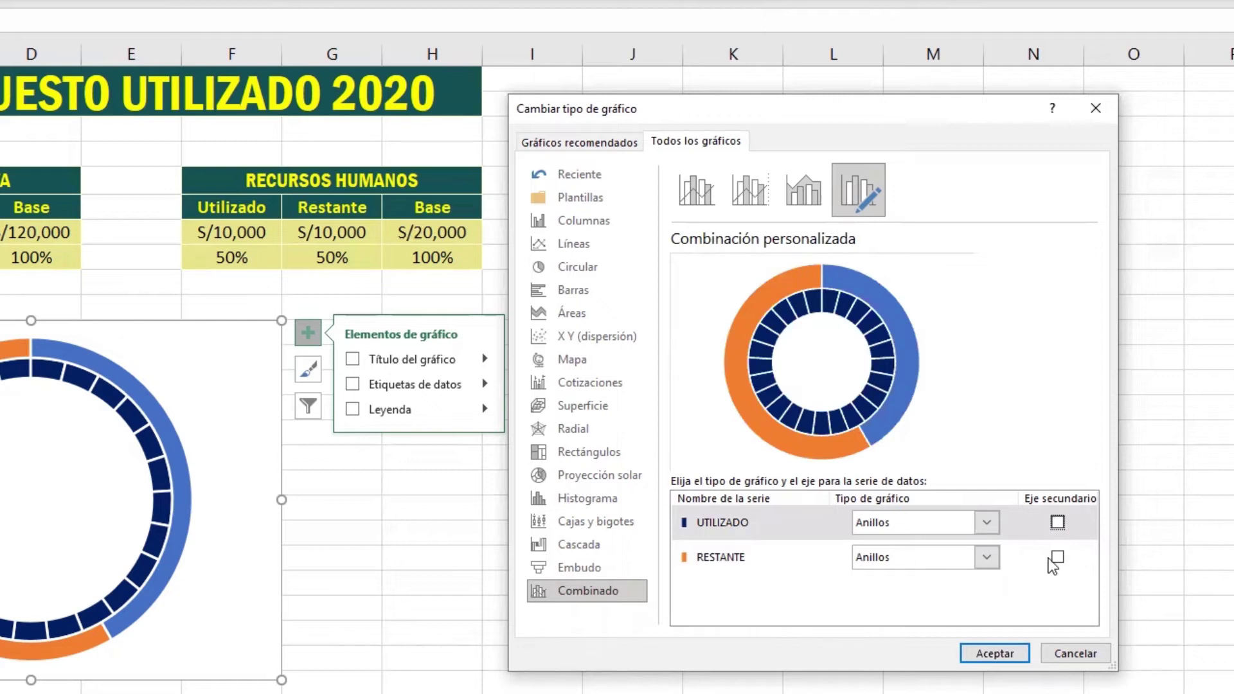
pyautogui.click(1058, 557)
pyautogui.click(1057, 557)
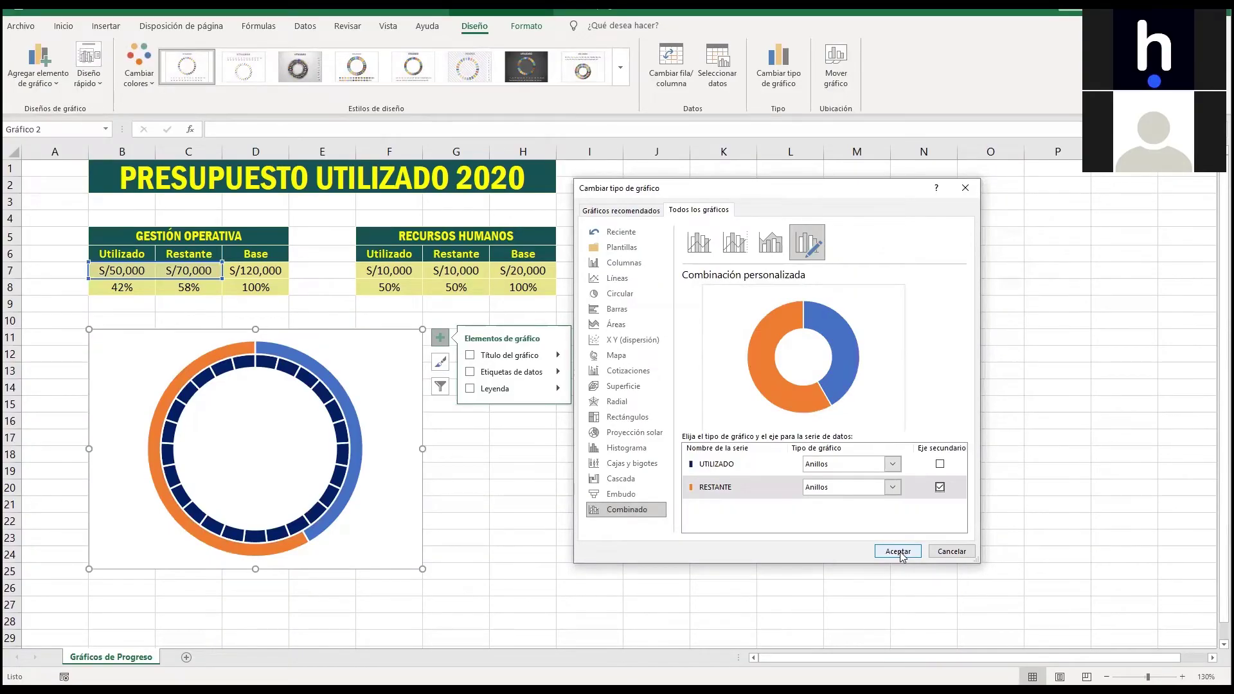
pyautogui.click(898, 552)
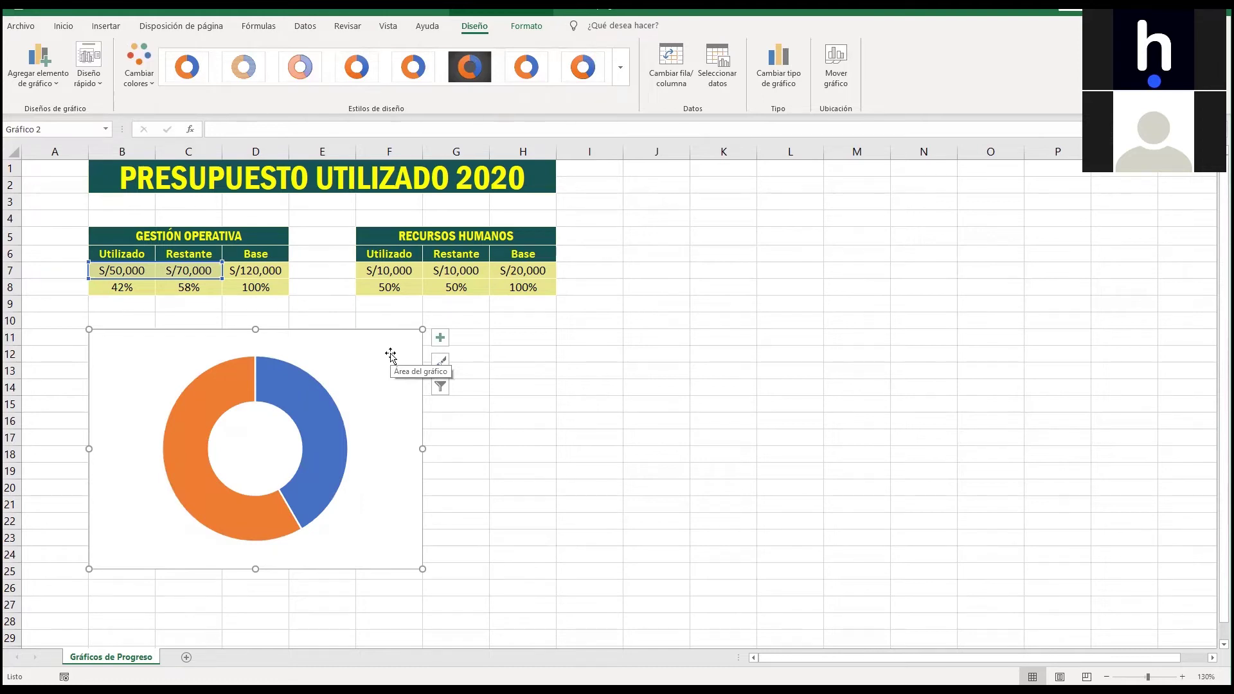
# Open the context menu of the Gestión Operativa donut chart area.
pyautogui.rightClick(390, 356)
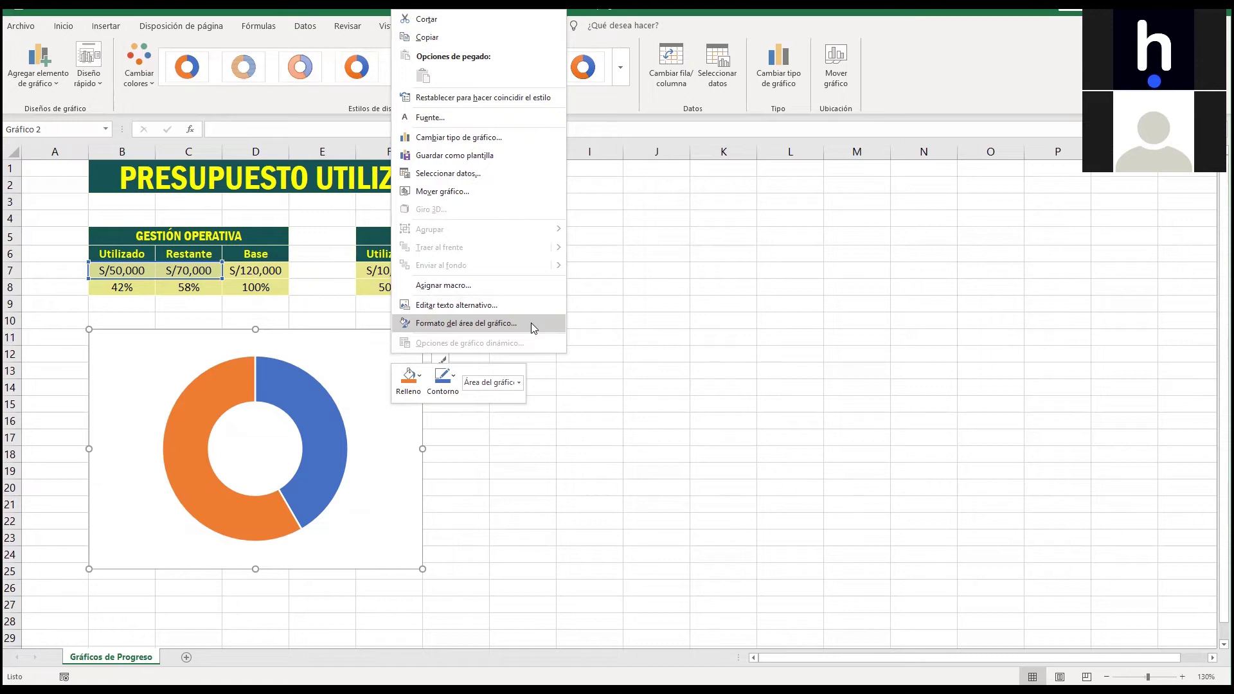
# Open Formato del área del gráfico and switch it to Serie "UTILIZADO".
pyautogui.click(531, 323)
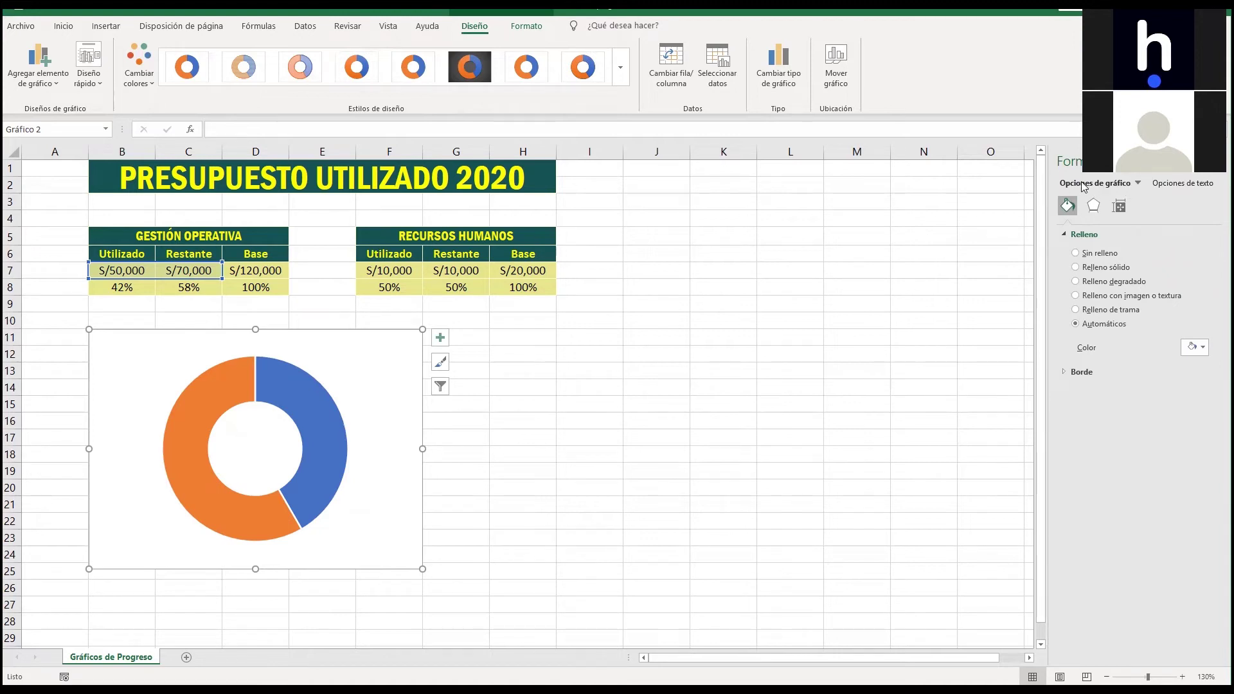
pyautogui.click(1137, 183)
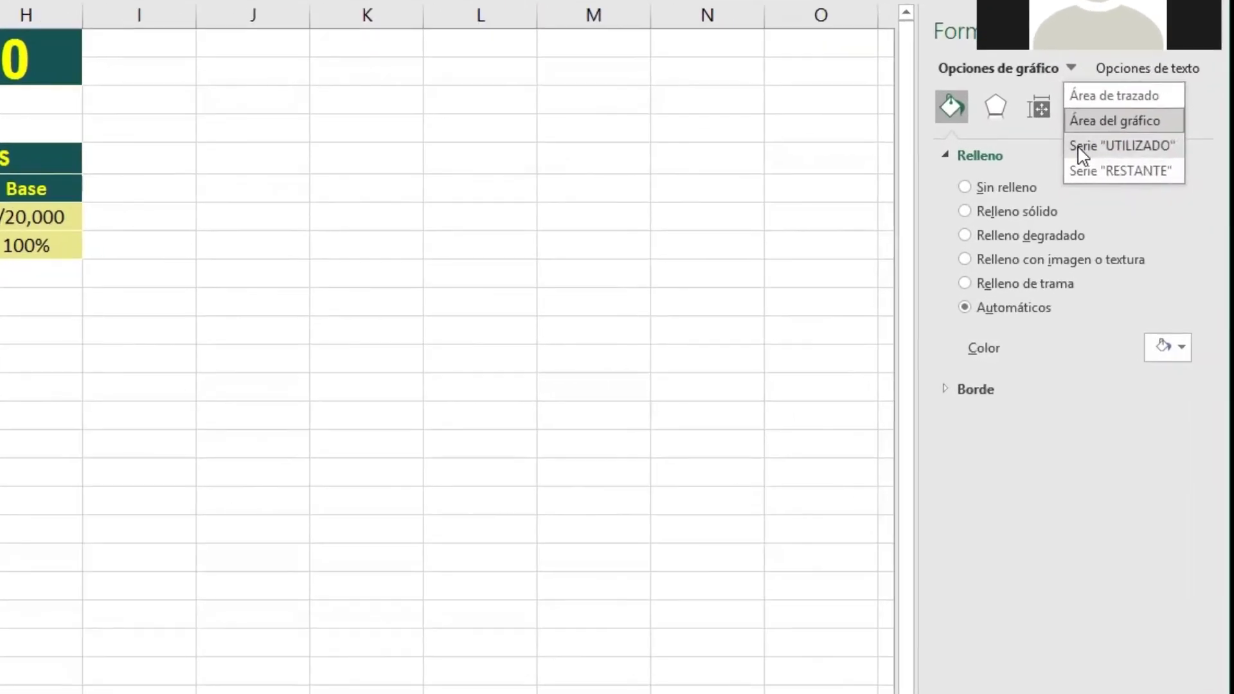
pyautogui.click(1142, 147)
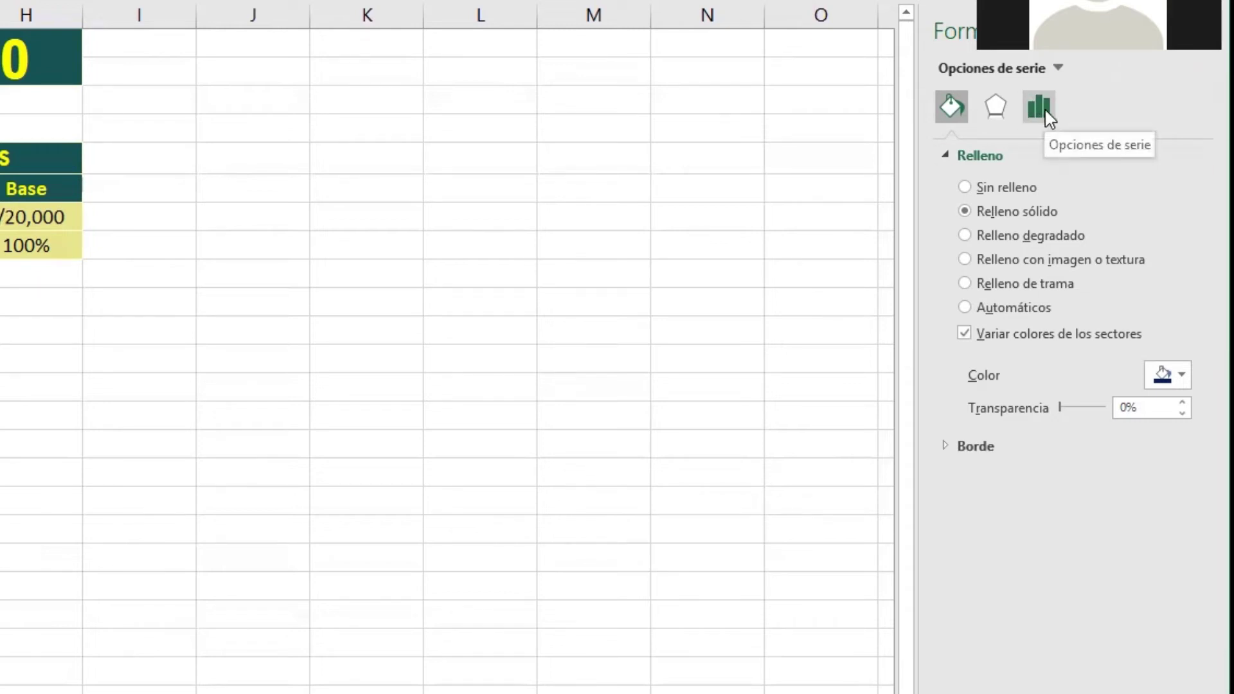
# Raise Tamaño del agujero del anillo for UTILIZADO to 70% in Opciones de serie.
pyautogui.click(1048, 116)
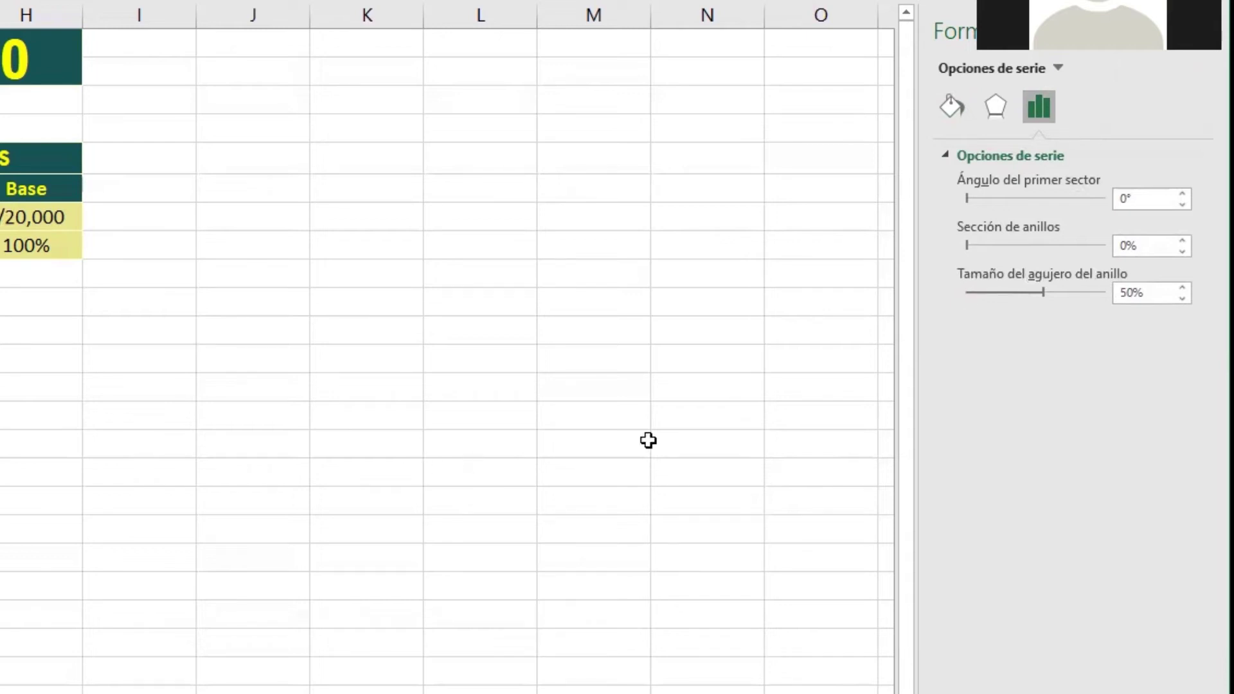
pyautogui.click(1182, 288)
pyautogui.click(1182, 288)
pyautogui.click(1182, 288)
pyautogui.click(1182, 288)
pyautogui.click(1183, 288)
pyautogui.click(1182, 288)
pyautogui.click(1182, 288)
pyautogui.click(1183, 289)
pyautogui.click(1182, 289)
pyautogui.click(1182, 289)
pyautogui.click(1182, 289)
pyautogui.click(1182, 289)
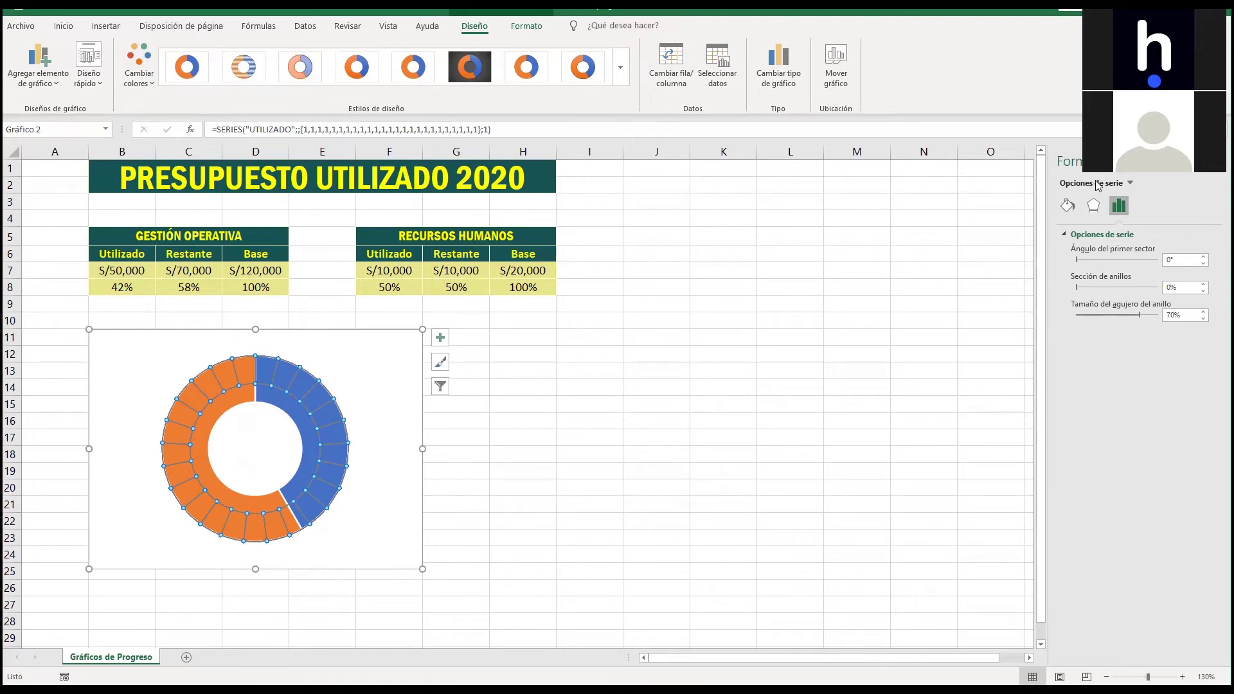
# Switch the format pane to Serie "RESTANTE" and enlarge its doughnut hole.
pyautogui.click(1129, 184)
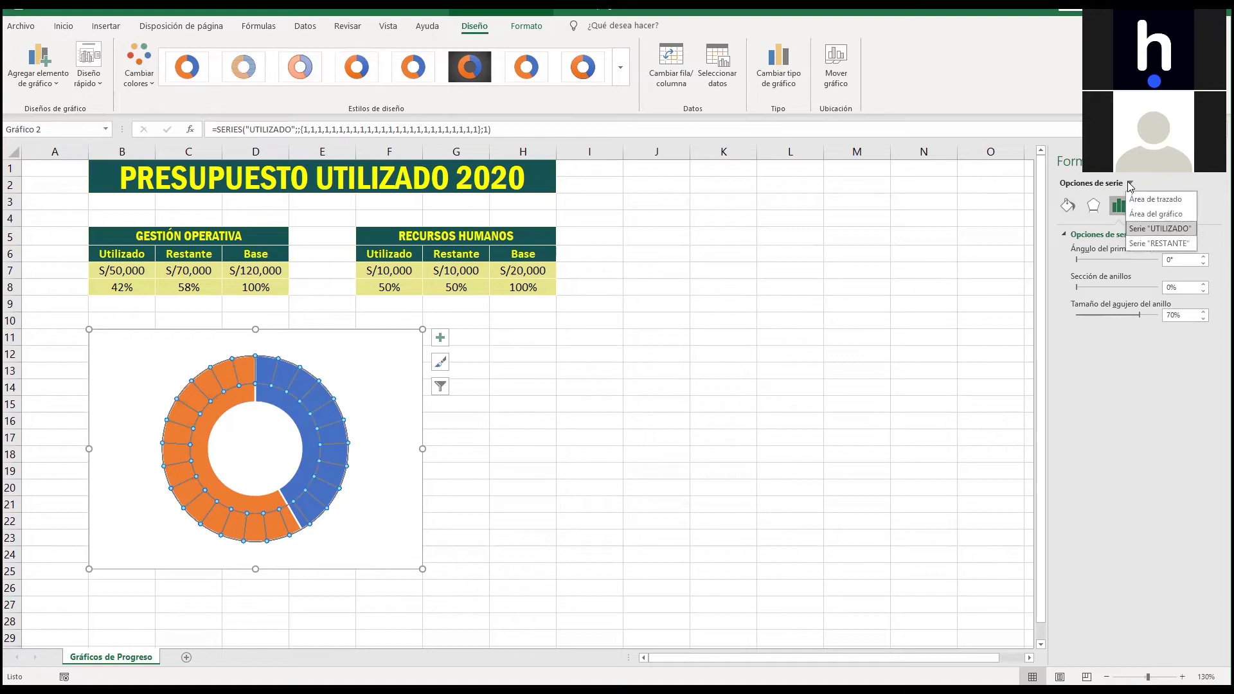
pyautogui.click(1145, 243)
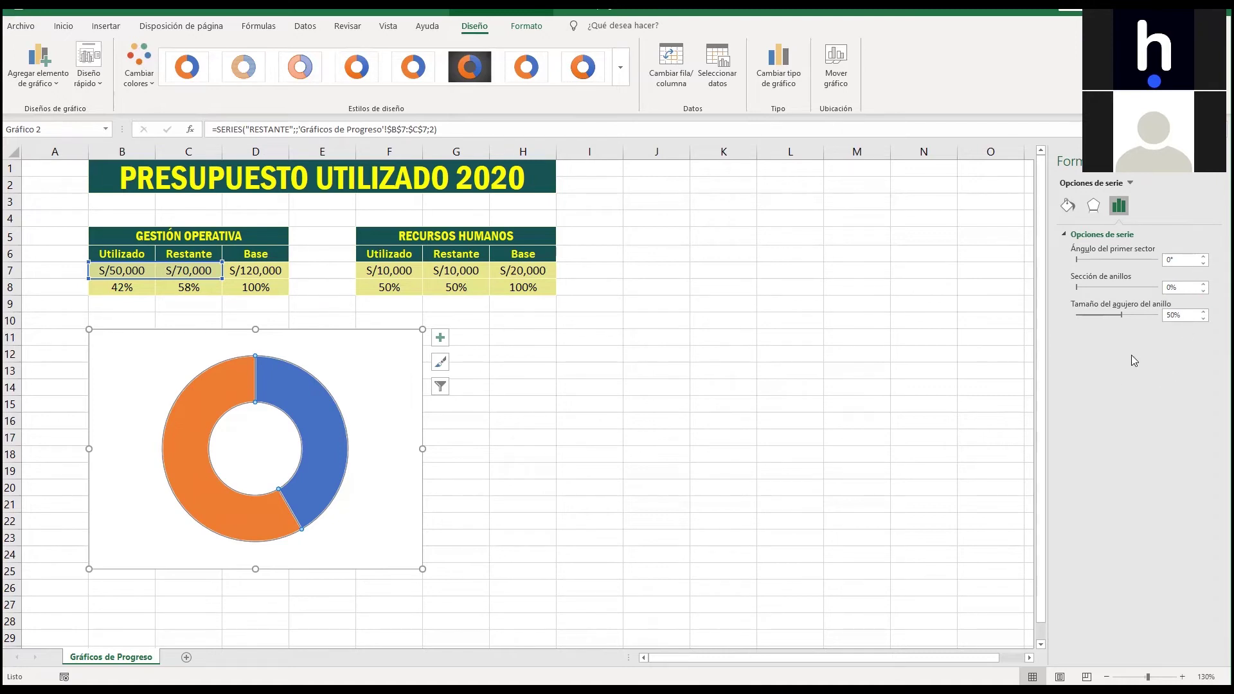
pyautogui.click(1204, 312)
pyautogui.click(1203, 312)
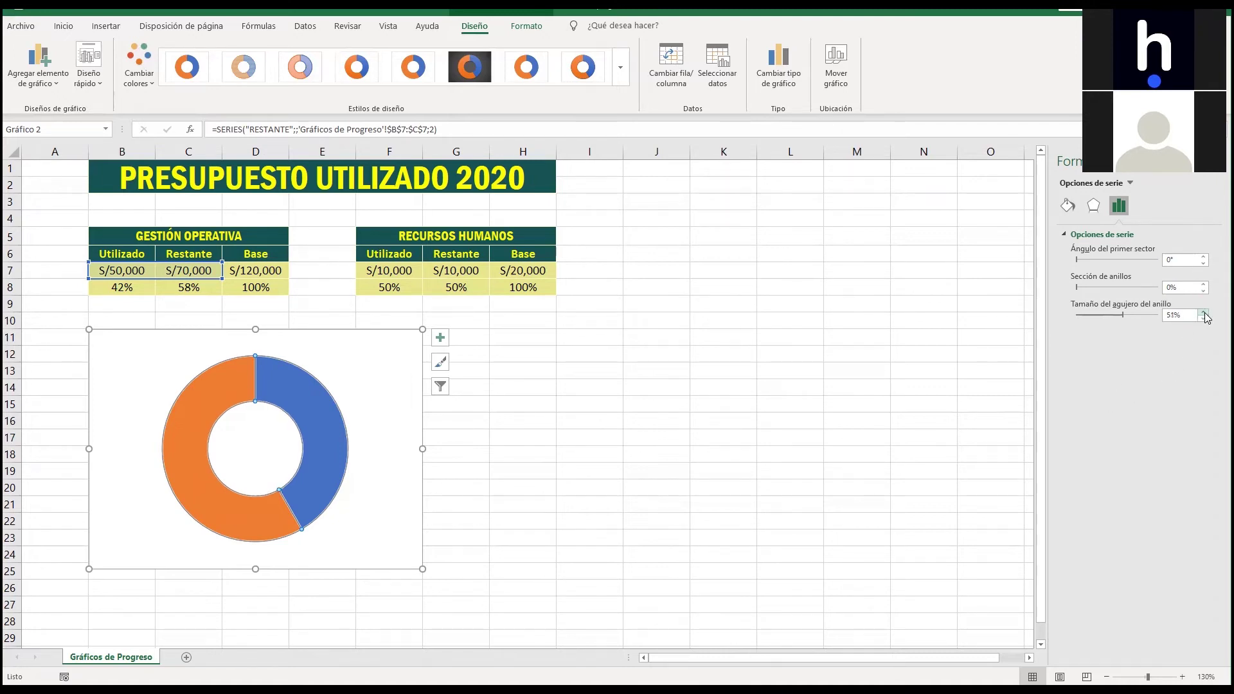
pyautogui.click(1203, 312)
pyautogui.click(1204, 311)
pyautogui.click(1204, 312)
pyautogui.click(1203, 312)
pyautogui.click(1203, 313)
pyautogui.click(1203, 313)
pyautogui.click(1202, 312)
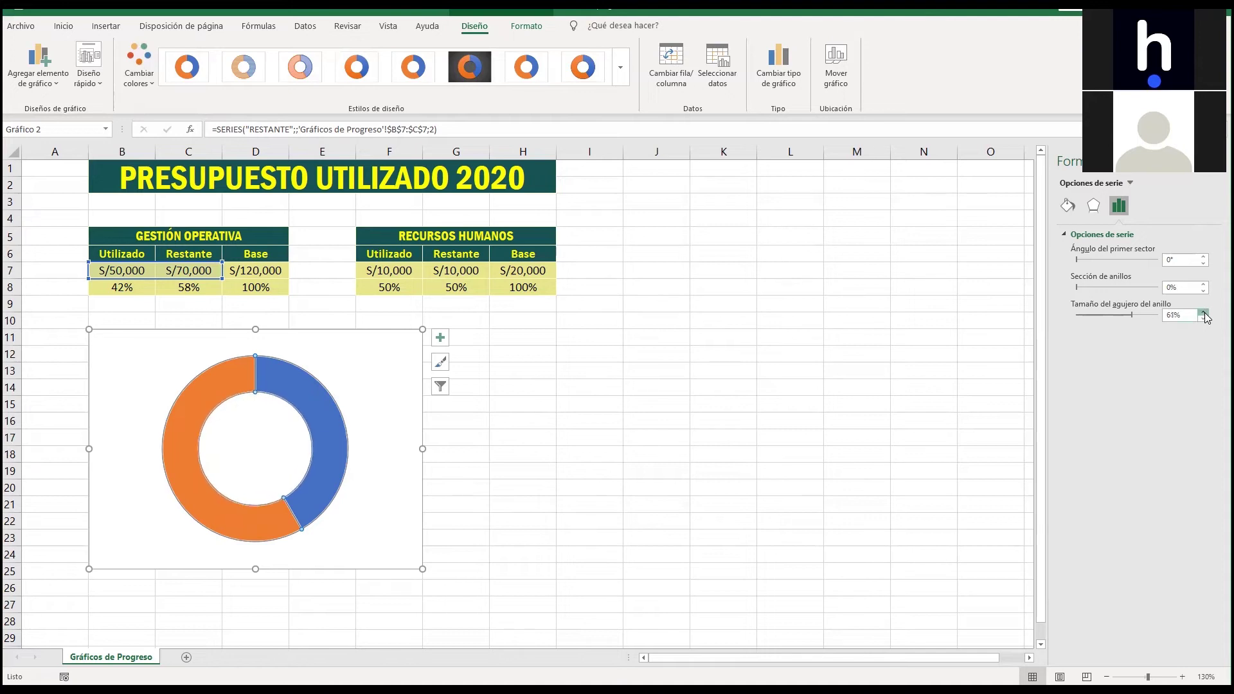
pyautogui.click(1203, 312)
pyautogui.click(1203, 313)
pyautogui.click(1203, 312)
pyautogui.click(1203, 313)
pyautogui.click(1203, 312)
pyautogui.click(1203, 313)
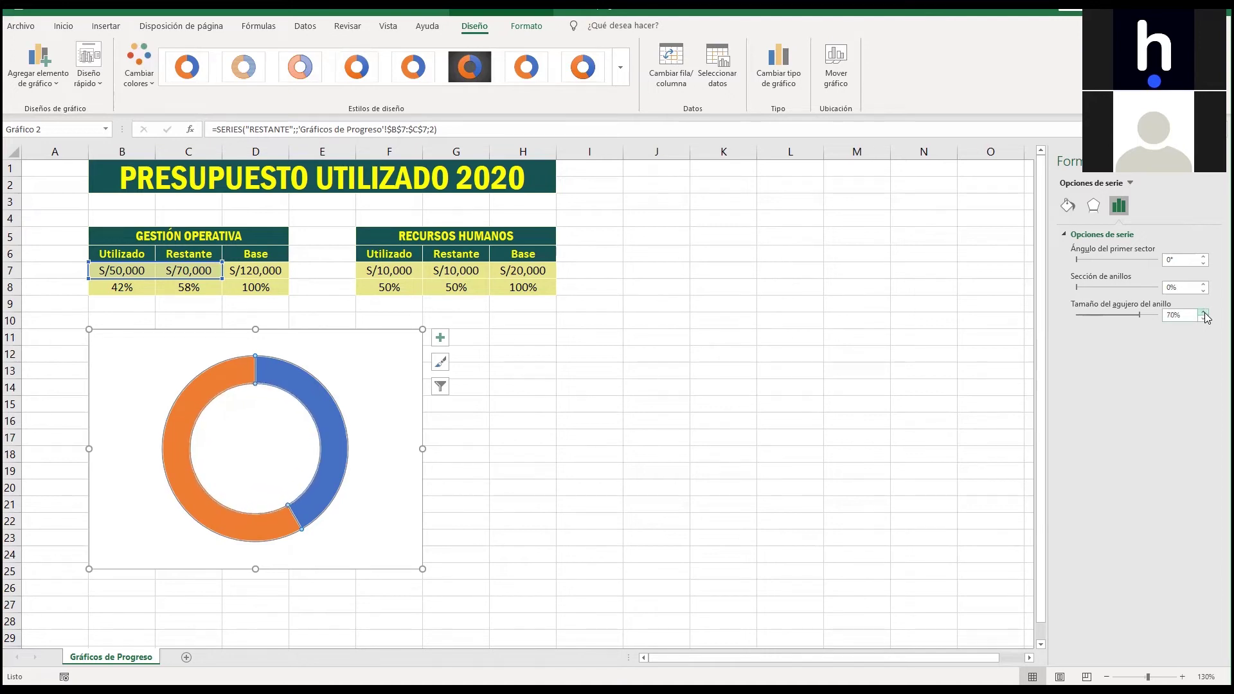
pyautogui.click(1204, 312)
pyautogui.click(1203, 313)
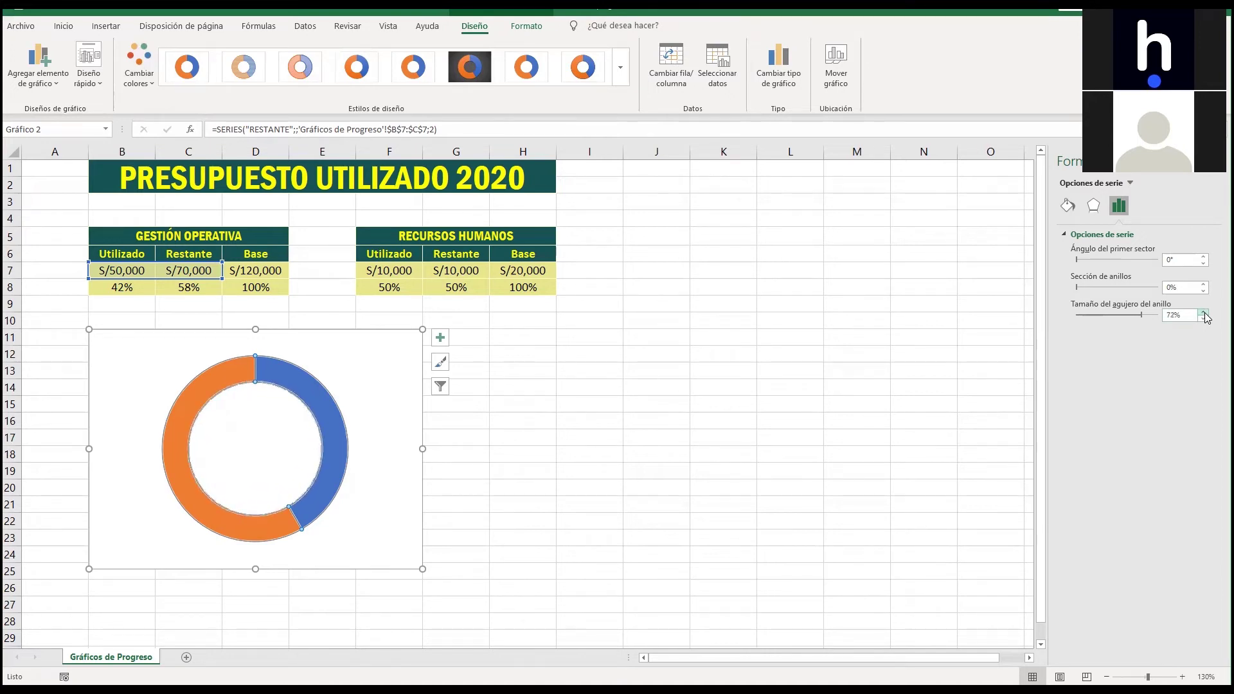
pyautogui.click(1203, 312)
pyautogui.click(1203, 312)
pyautogui.click(1203, 313)
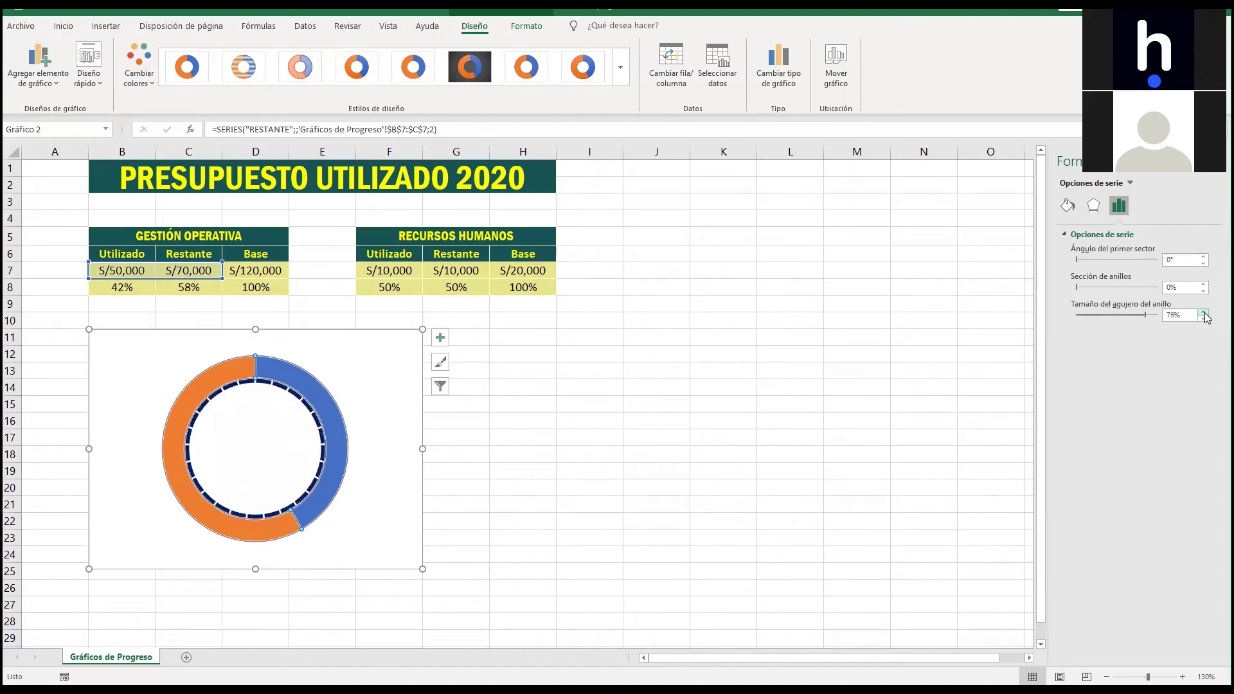
pyautogui.click(1203, 313)
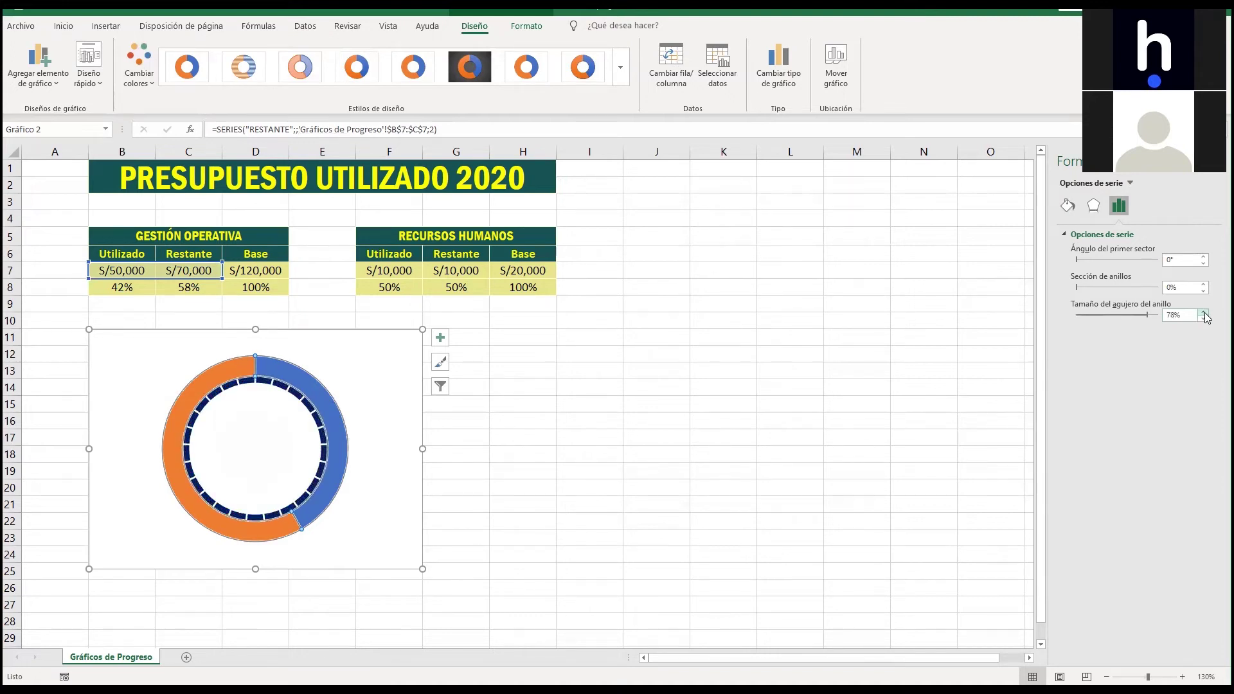
# Bring the RESTANTE hole size back to 70% and select the ring's blue point.
pyautogui.click(1204, 319)
pyautogui.click(1203, 318)
pyautogui.click(1204, 319)
pyautogui.click(1204, 319)
pyautogui.click(1203, 319)
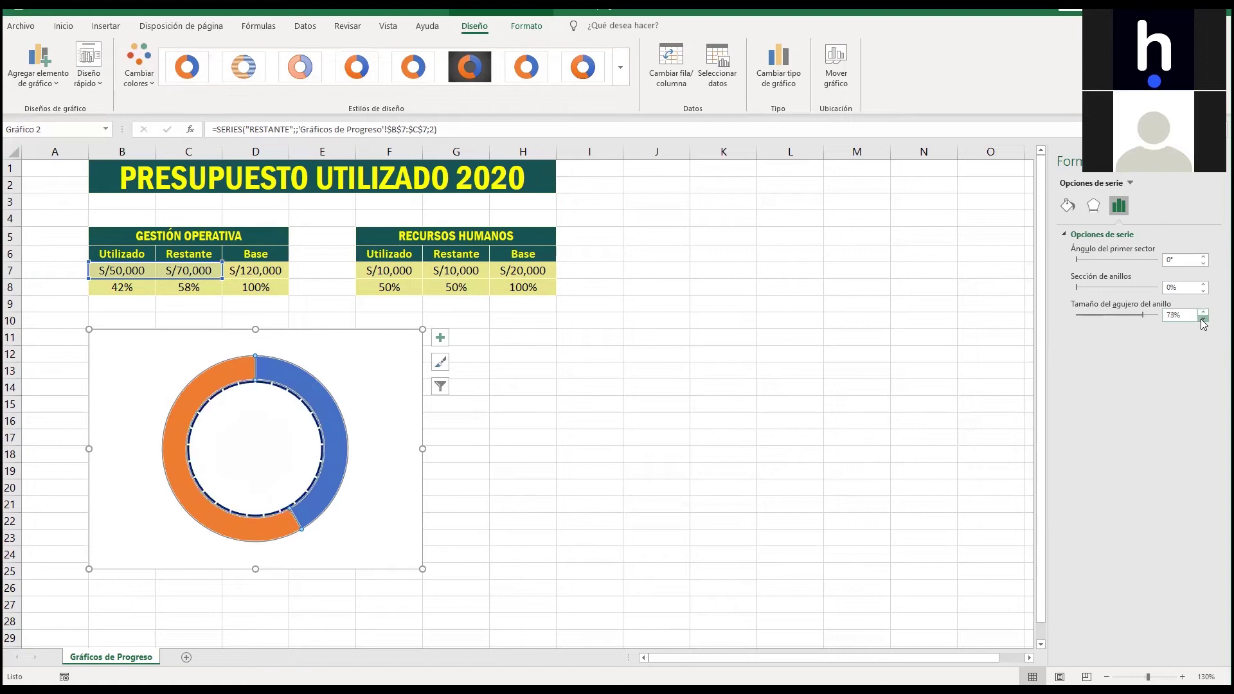
pyautogui.click(1204, 319)
pyautogui.click(1203, 319)
pyautogui.click(1204, 319)
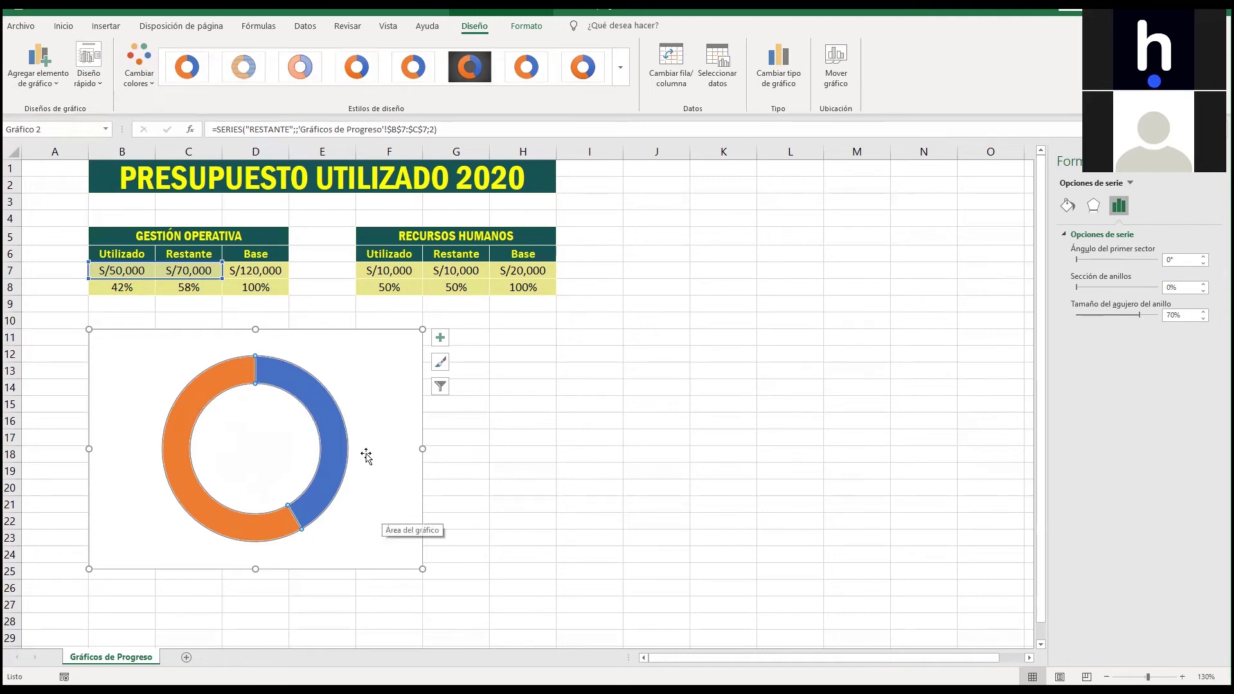
pyautogui.moveTo(333, 425)
pyautogui.click(325, 415)
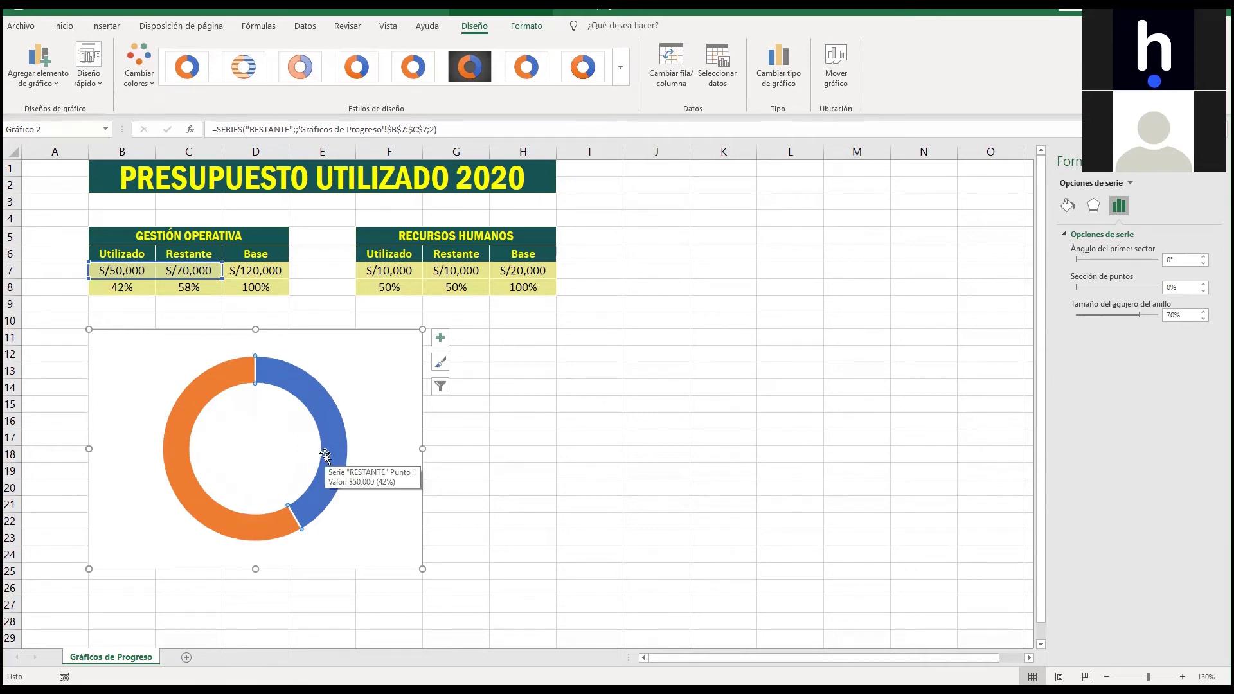
# Give the selected RESTANTE point a solid white fill under Relleno y línea.
pyautogui.click(1067, 206)
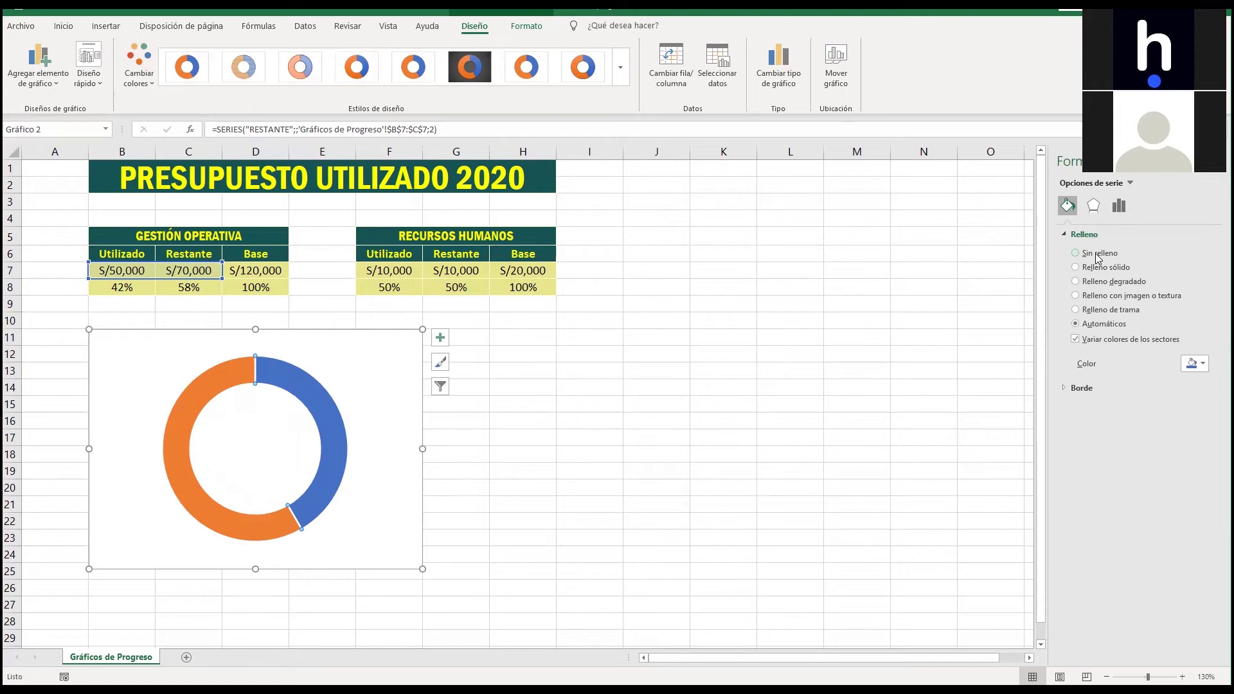
pyautogui.click(1076, 253)
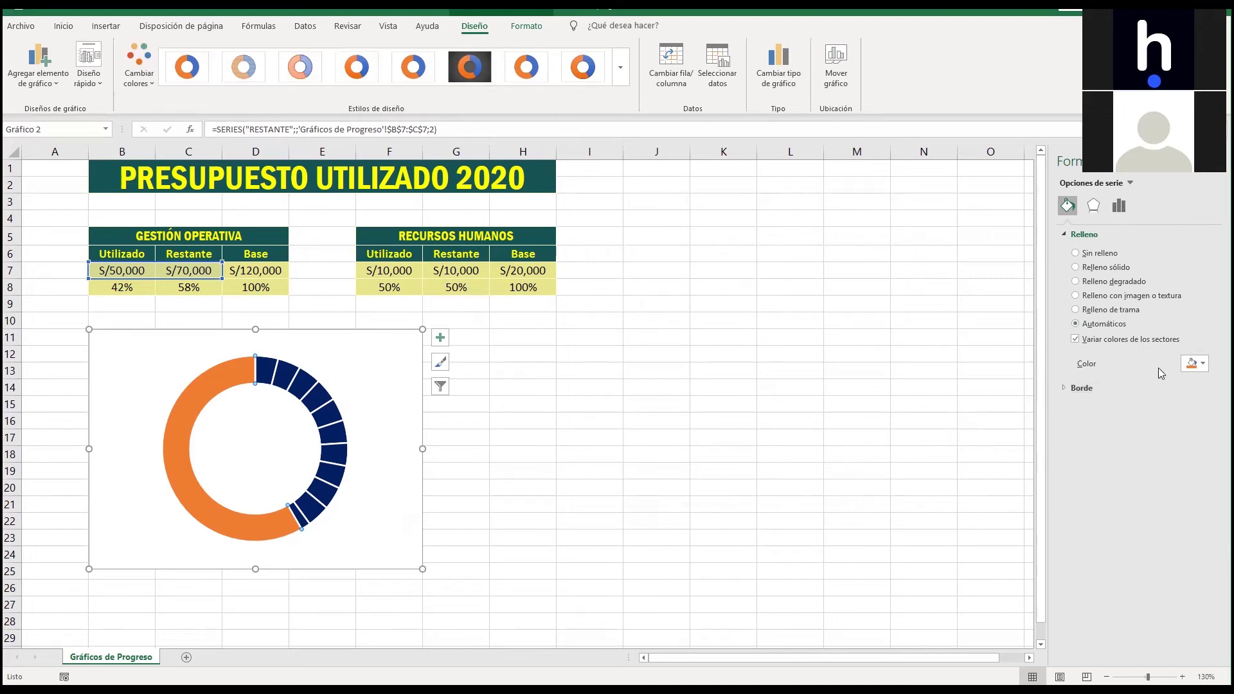
pyautogui.click(1204, 365)
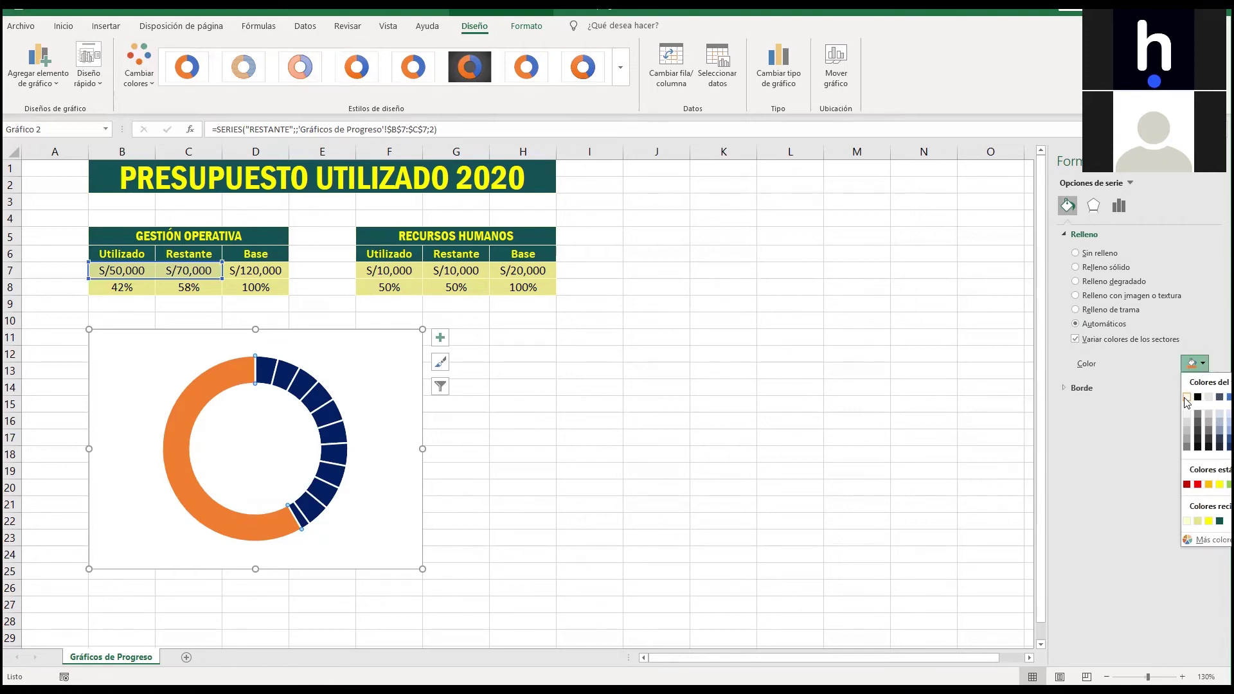
pyautogui.click(1187, 397)
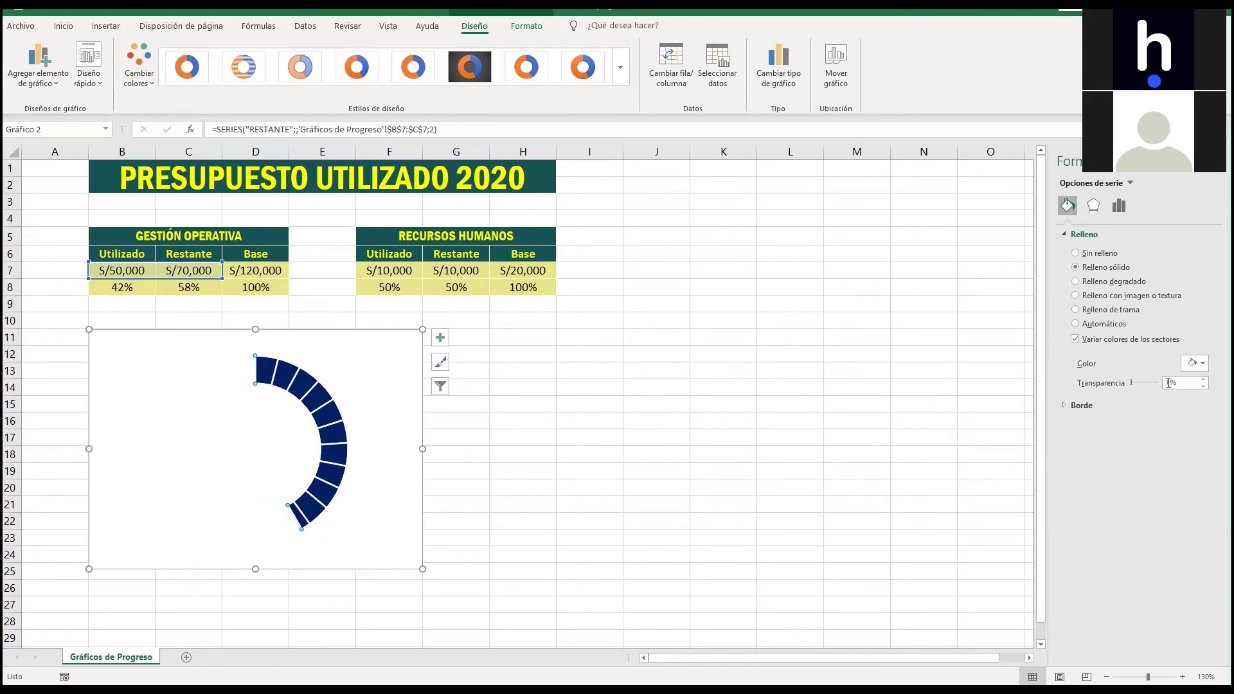
# Raise the RESTANTE fill transparency to 20%.
pyautogui.click(1204, 380)
pyautogui.click(1204, 380)
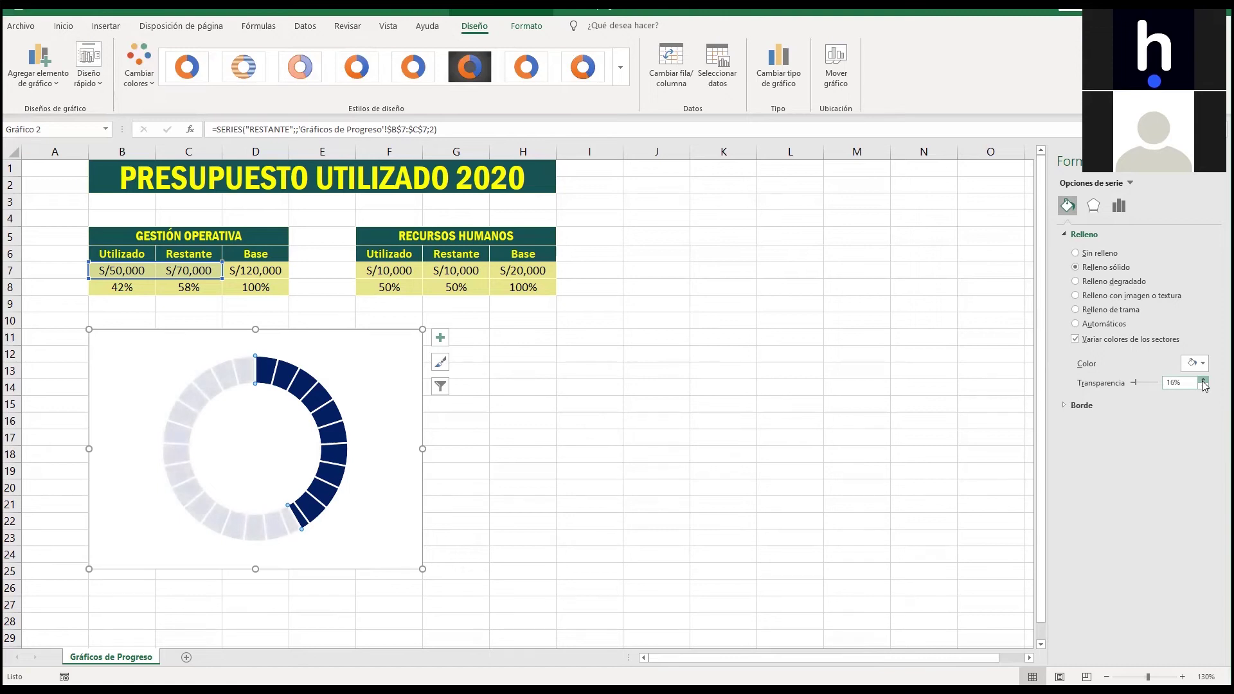
pyautogui.click(1203, 380)
pyautogui.click(1203, 380)
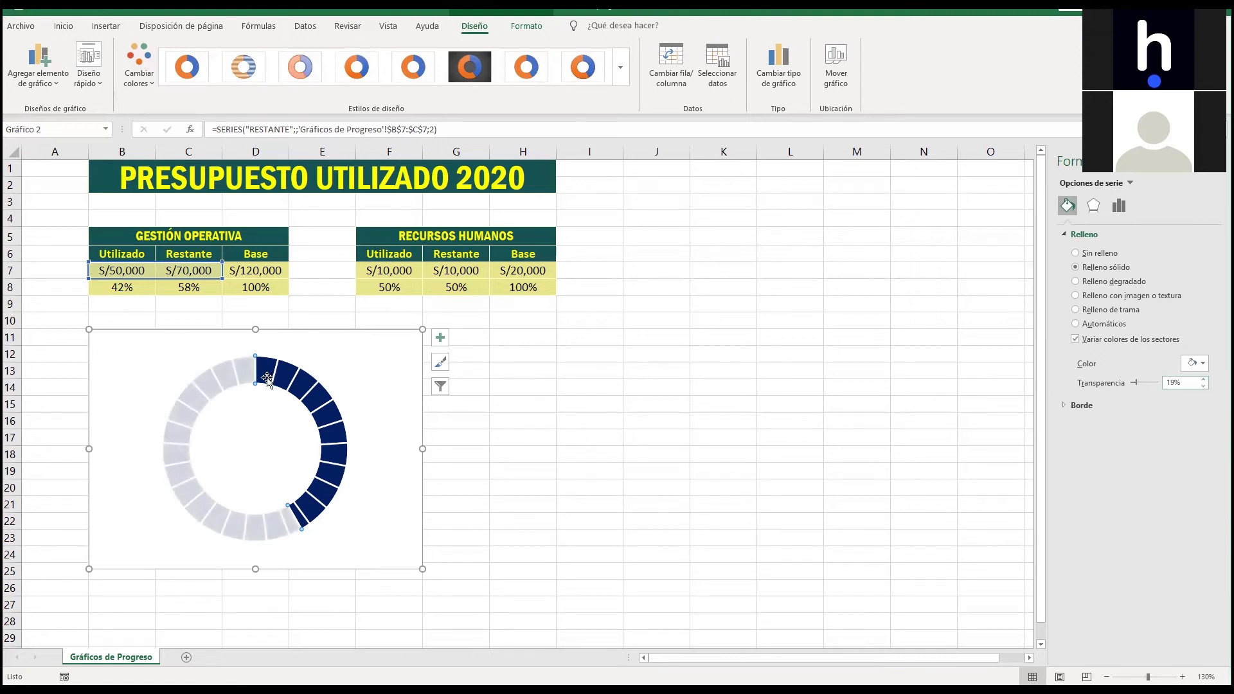
pyautogui.click(1203, 380)
# Try green for the remaining segments, then settle on light grey and deselect the chart.
pyautogui.click(1203, 365)
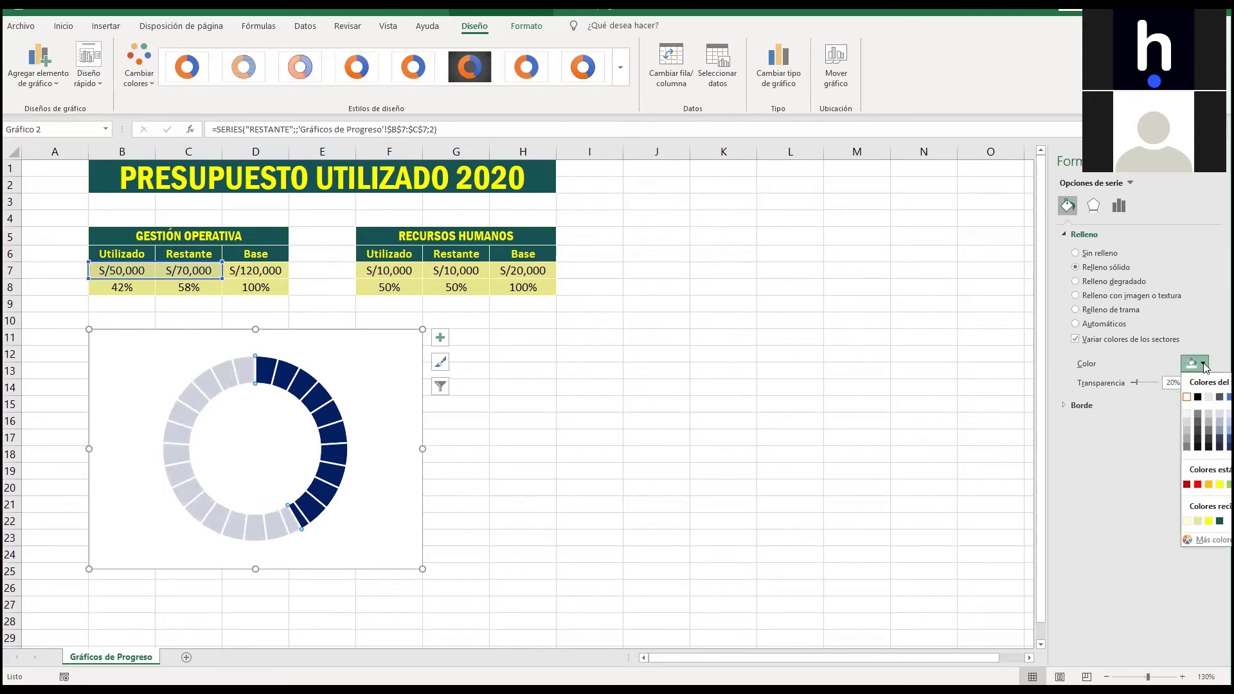
pyautogui.click(1229, 484)
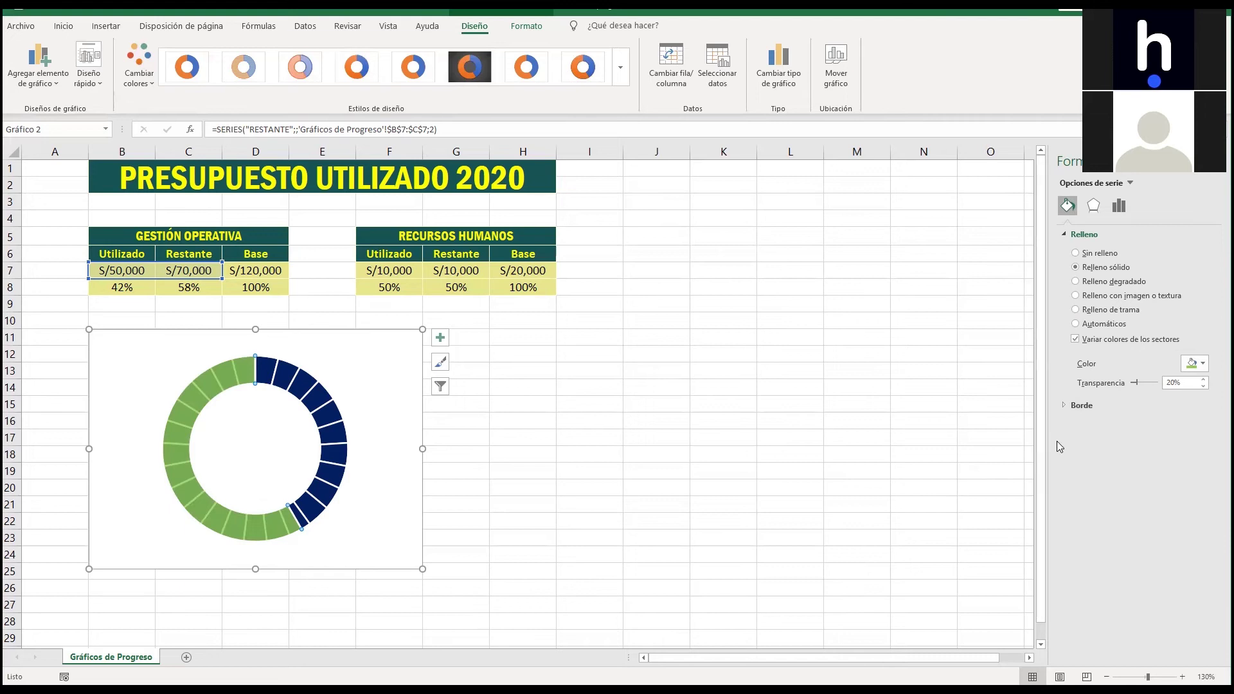
pyautogui.click(1196, 364)
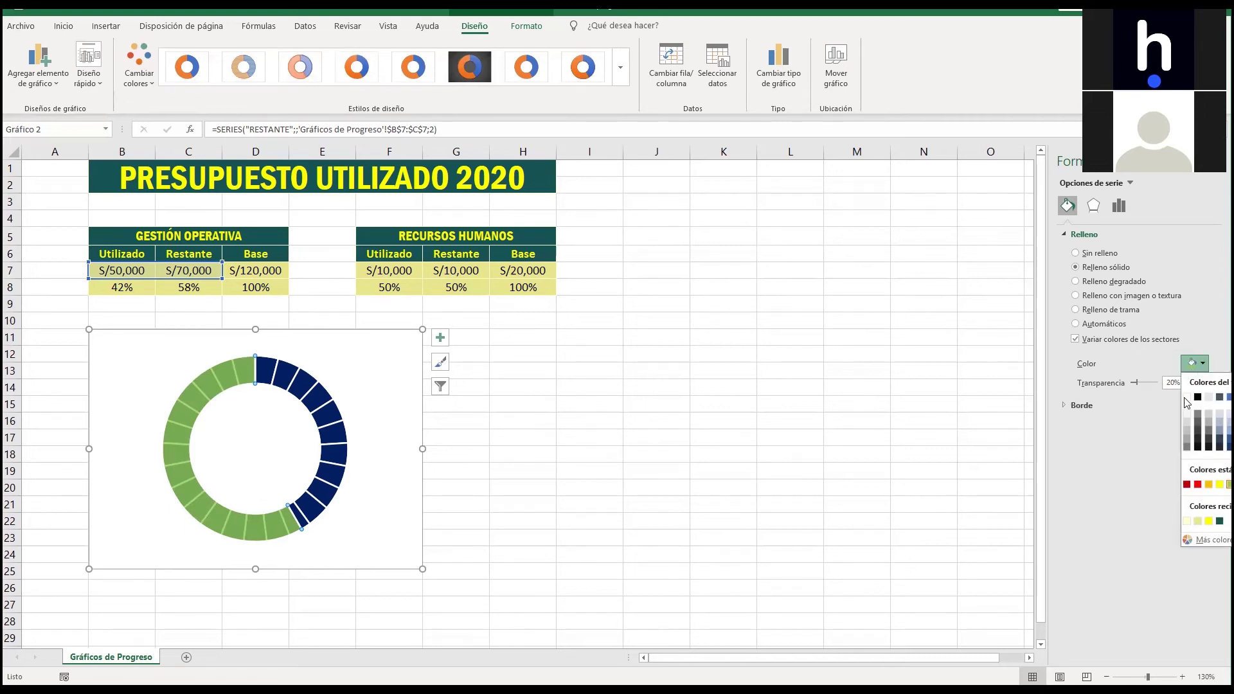
pyautogui.click(1188, 398)
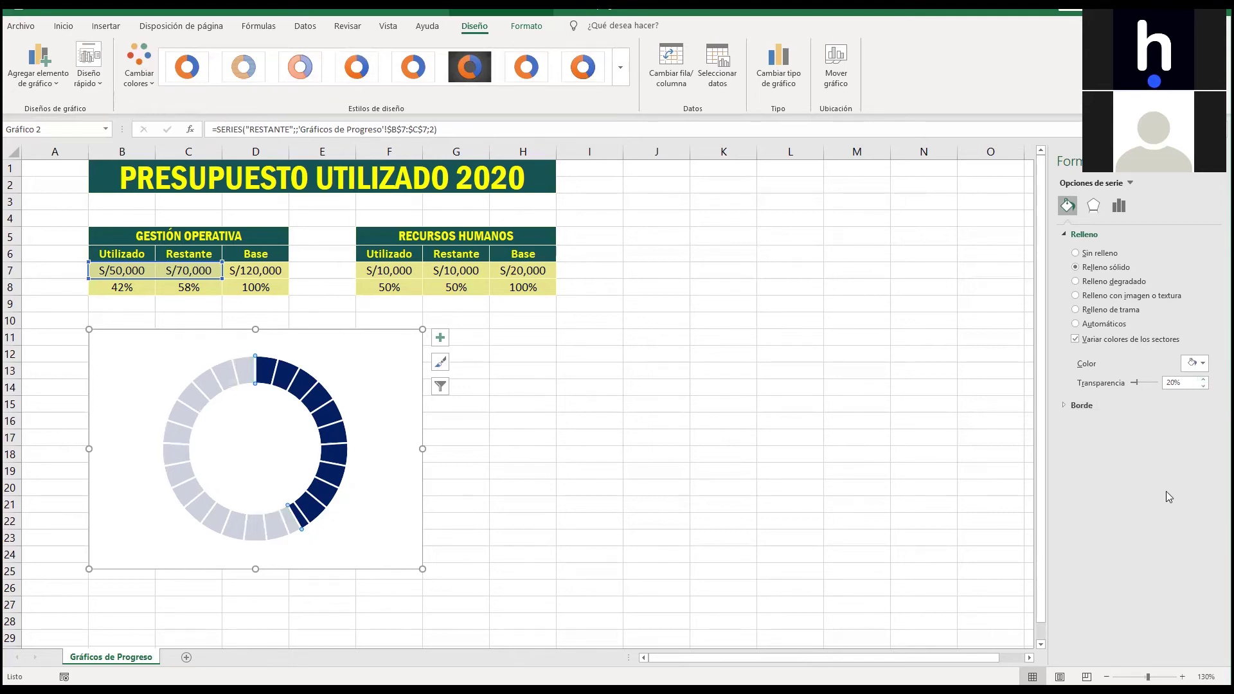
pyautogui.click(507, 443)
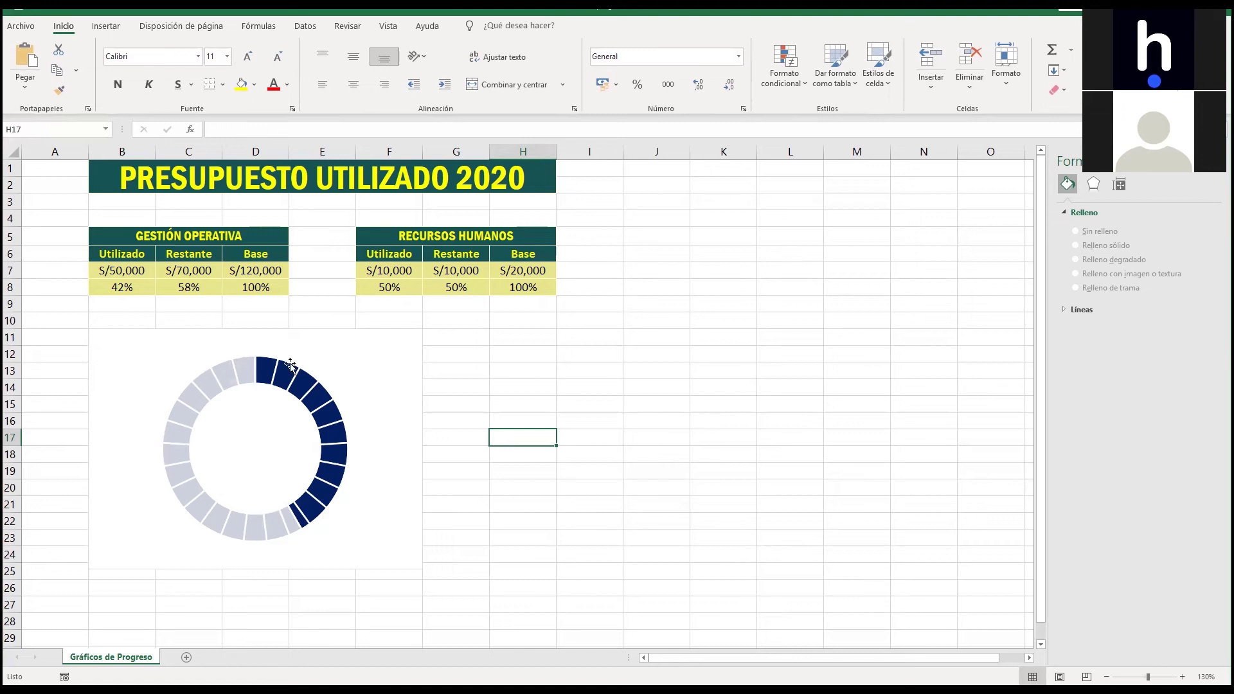
# Test the doughnut by entering 95000, then 10000, as the Utilizado amount in B7.
pyautogui.click(127, 270)
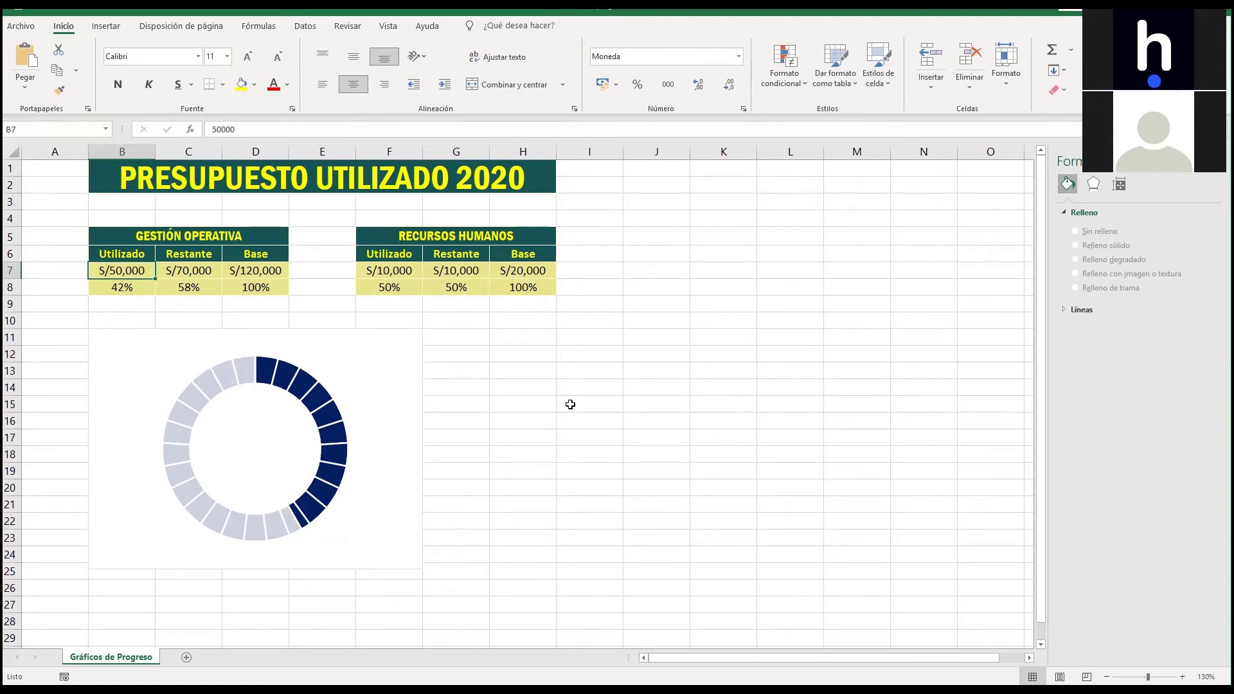
pyautogui.write('95000')
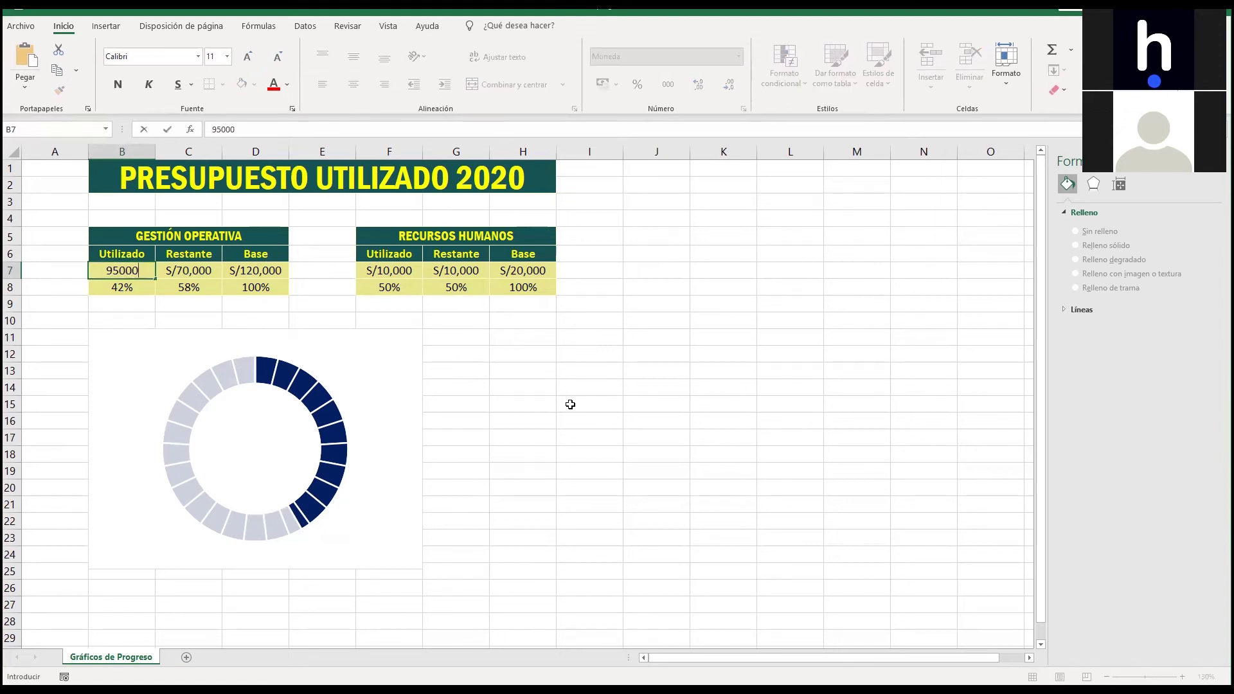
pyautogui.press('Return')
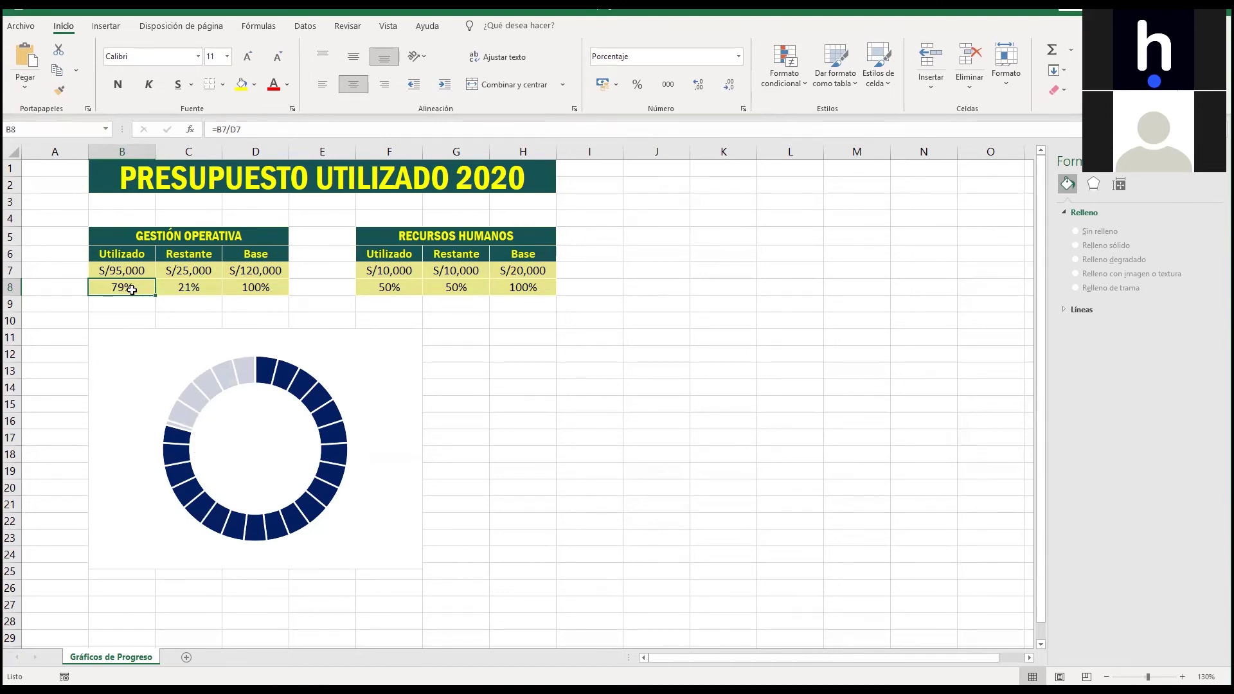
pyautogui.click(125, 270)
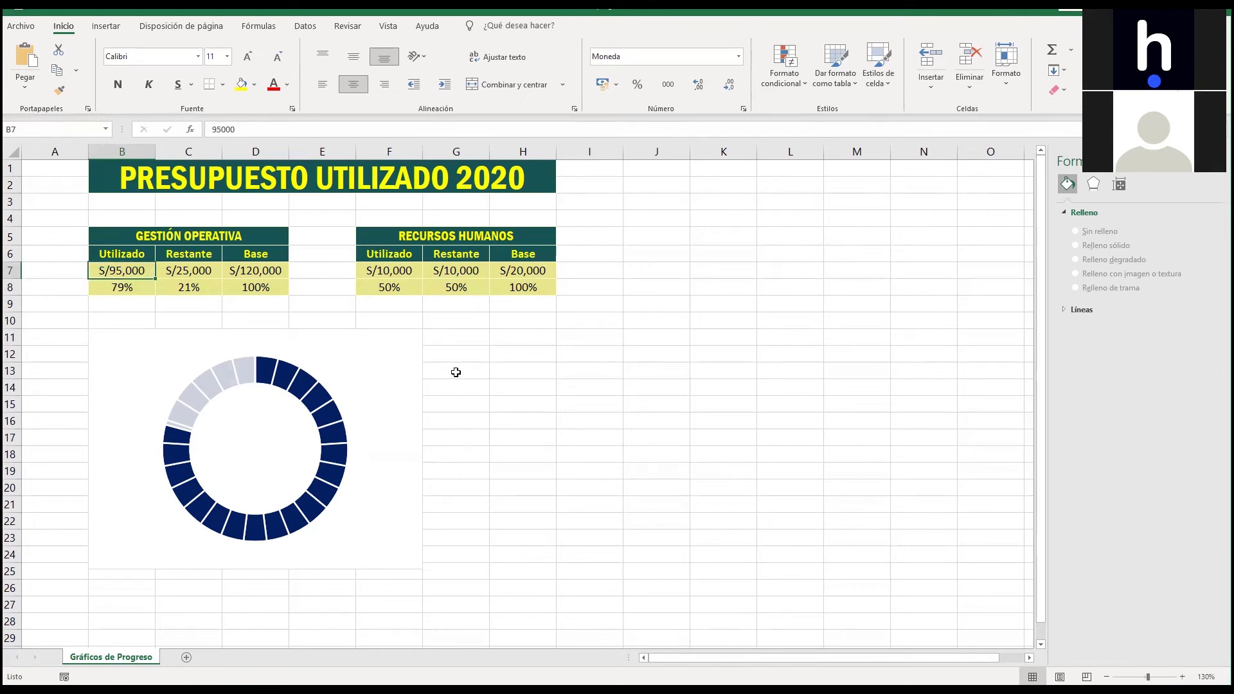
pyautogui.write('10000')
pyautogui.press('Return')
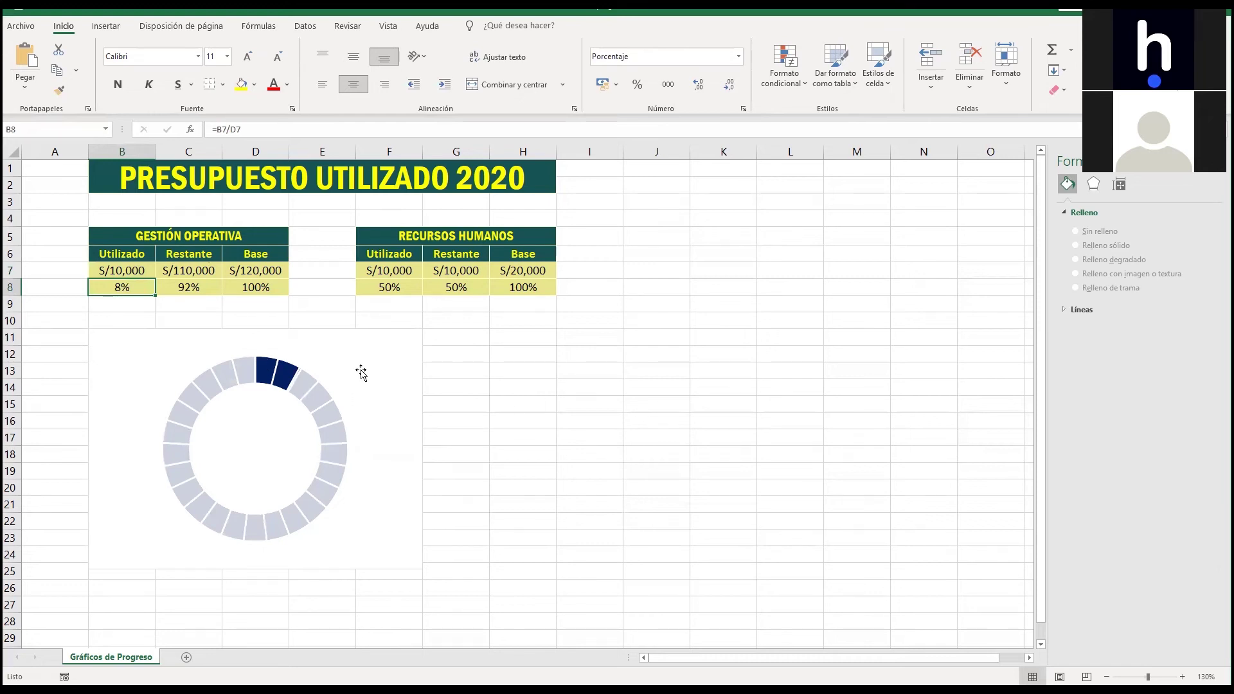
# Set B7 to 75000 so the doughnut shows 63% used.
pyautogui.click(400, 352)
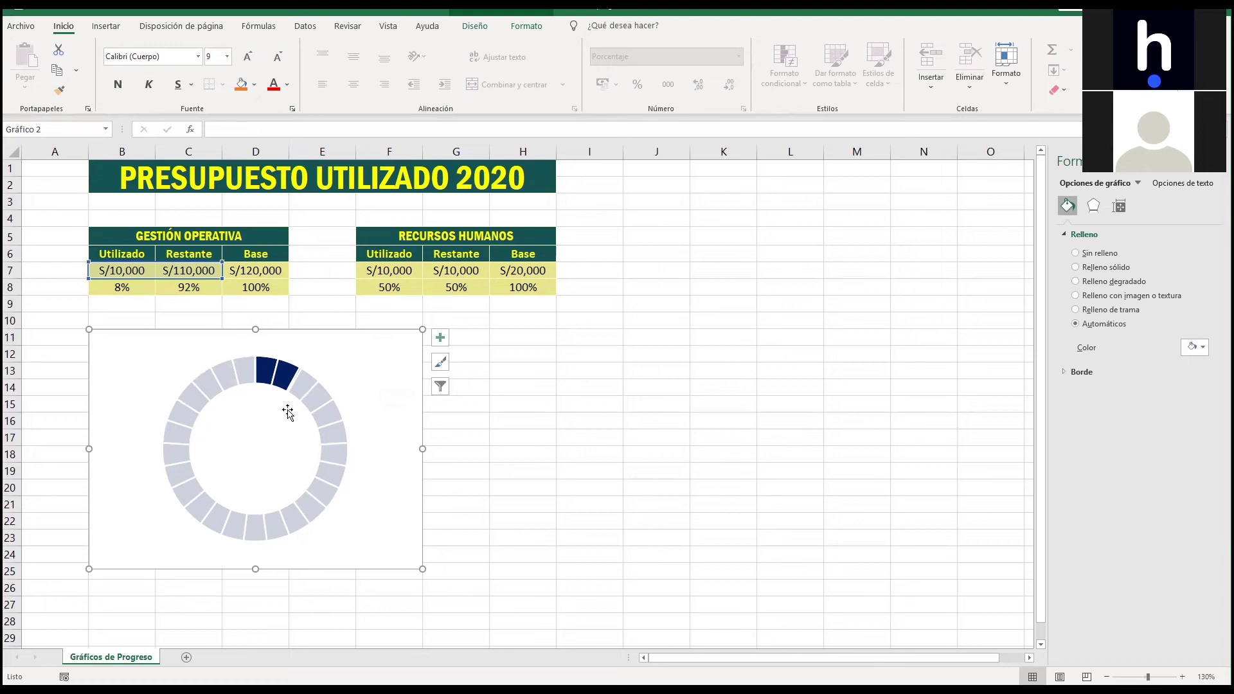
pyautogui.click(127, 275)
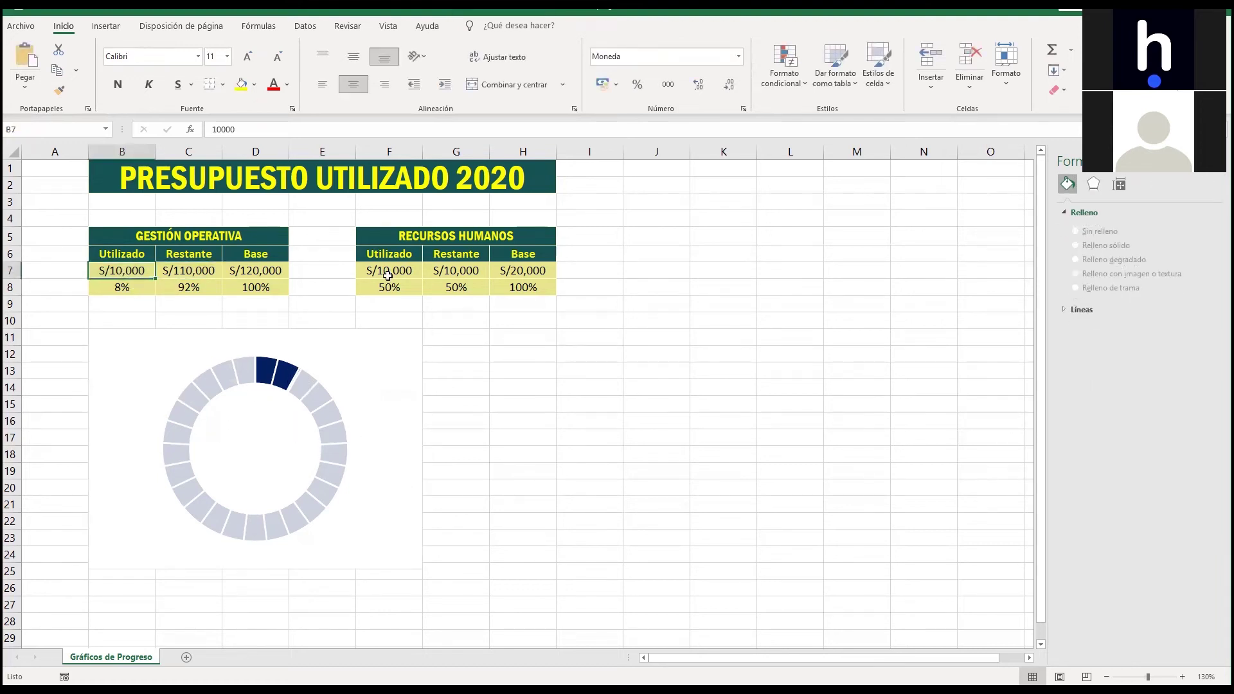
pyautogui.write('60')
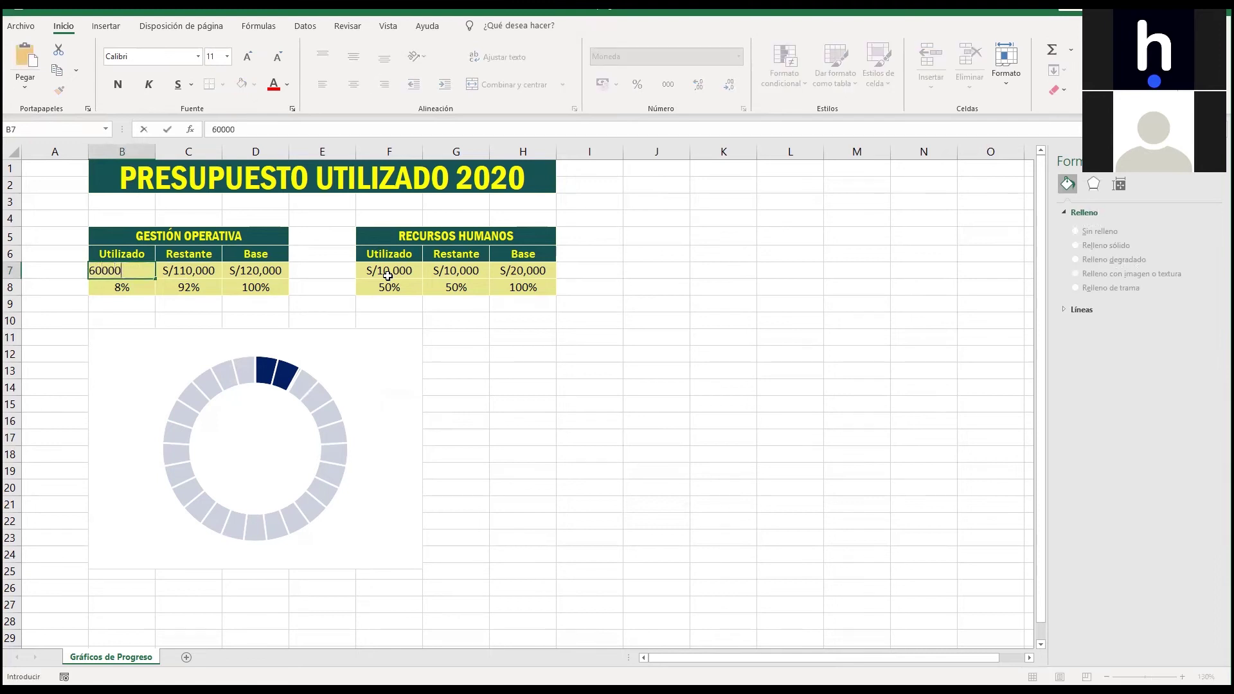
pyautogui.press('BackSpace')
pyautogui.press('BackSpace')
pyautogui.press('BackSpace')
pyautogui.press('BackSpace')
pyautogui.write('000')
pyautogui.press('Return')
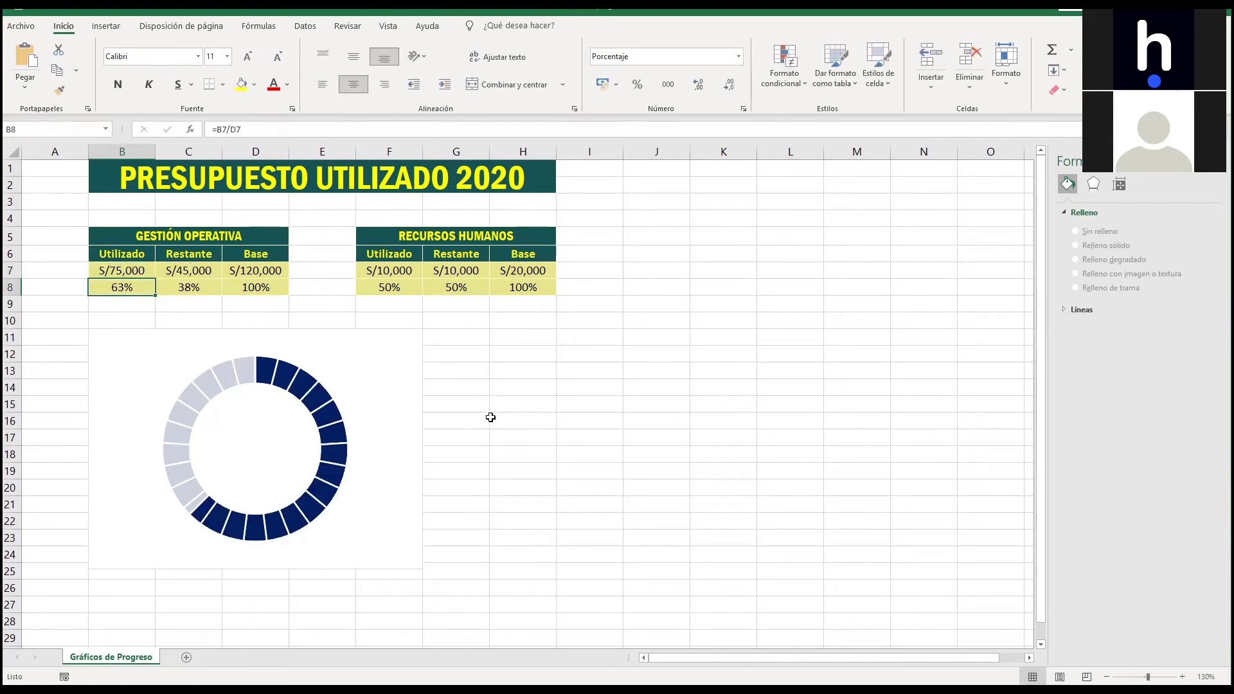
# Draw a rectangle to the right of the 63% Gestión Operativa doughnut and start a formula for its text.
pyautogui.click(113, 30)
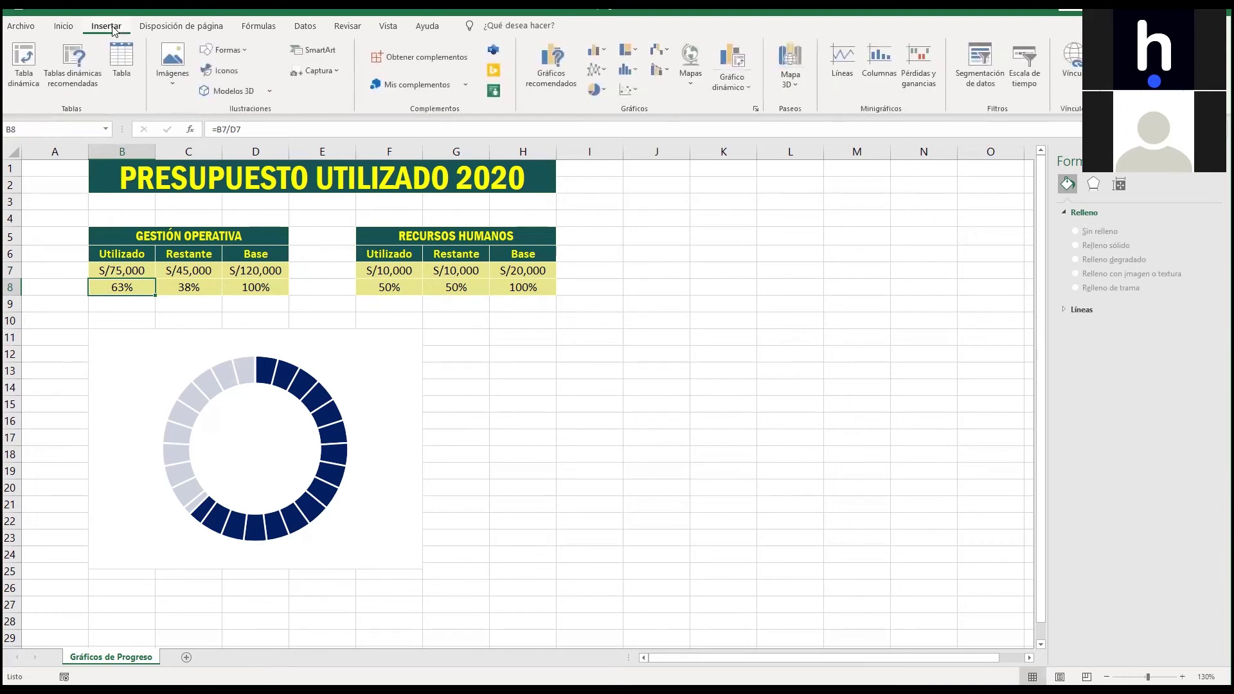
pyautogui.click(235, 57)
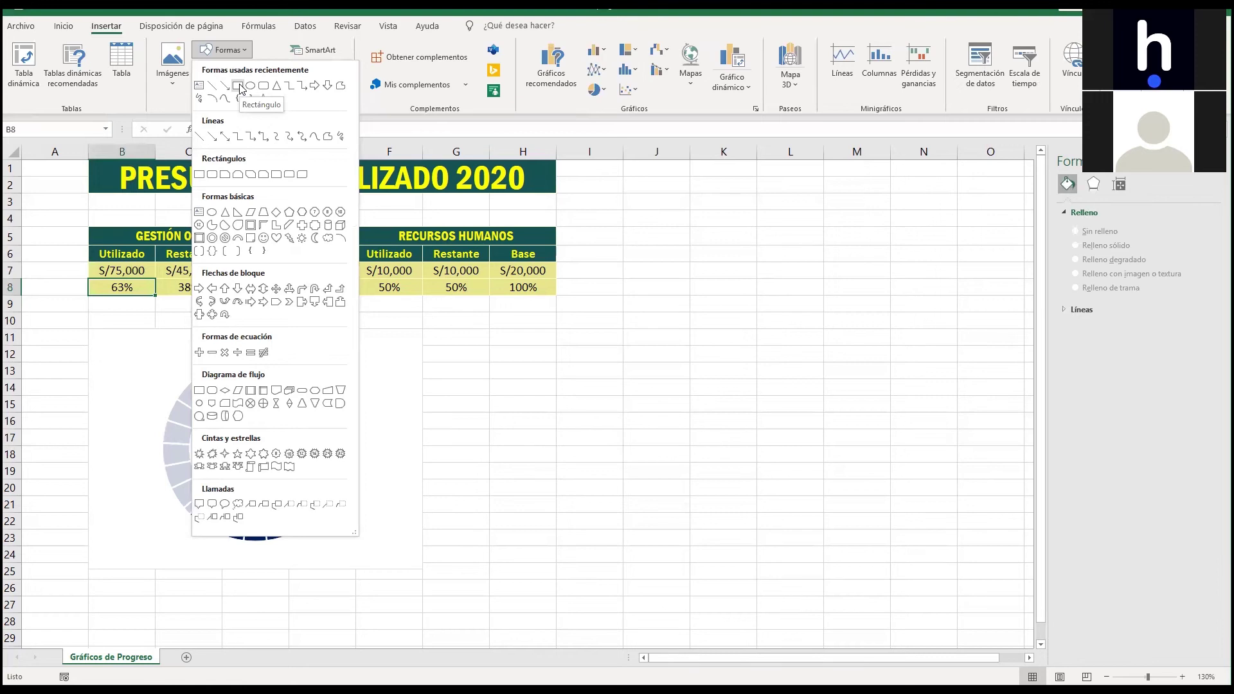
pyautogui.click(239, 86)
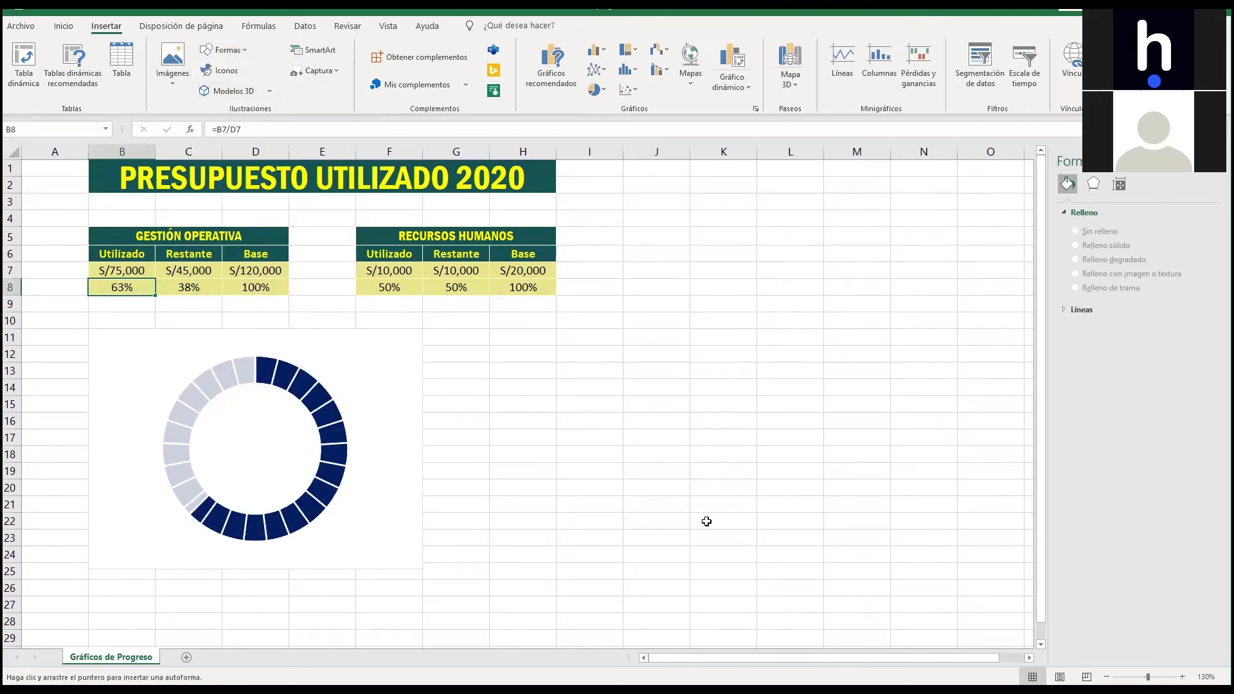
pyautogui.moveTo(480, 430); pyautogui.dragTo(605, 498)
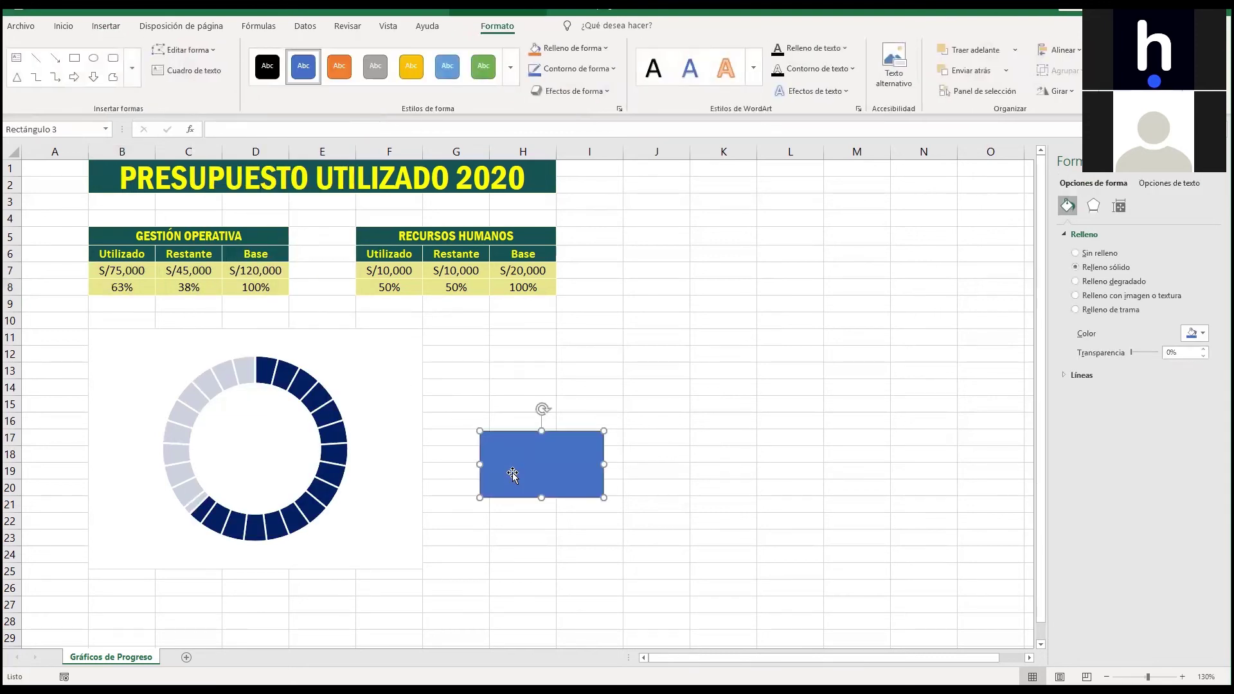
pyautogui.click(225, 134)
pyautogui.write('=')
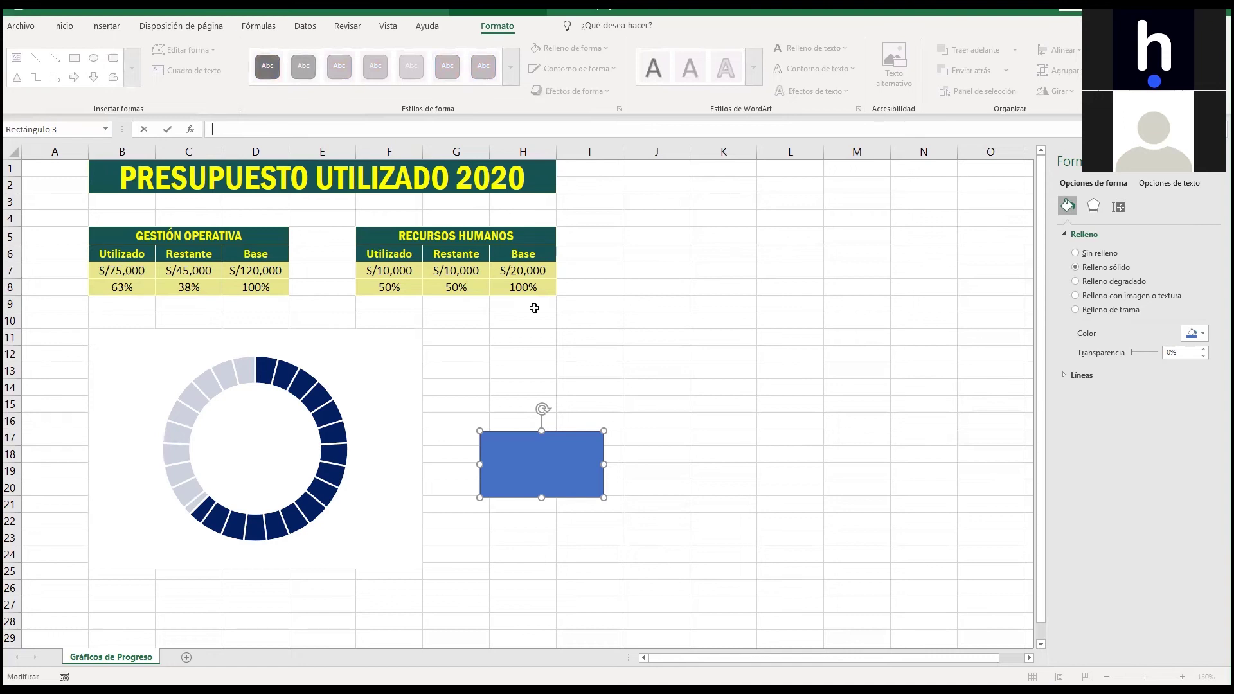
# Link the rectangle to cell B8 so it shows 63%, and remove its fill and outline.
pyautogui.click(130, 287)
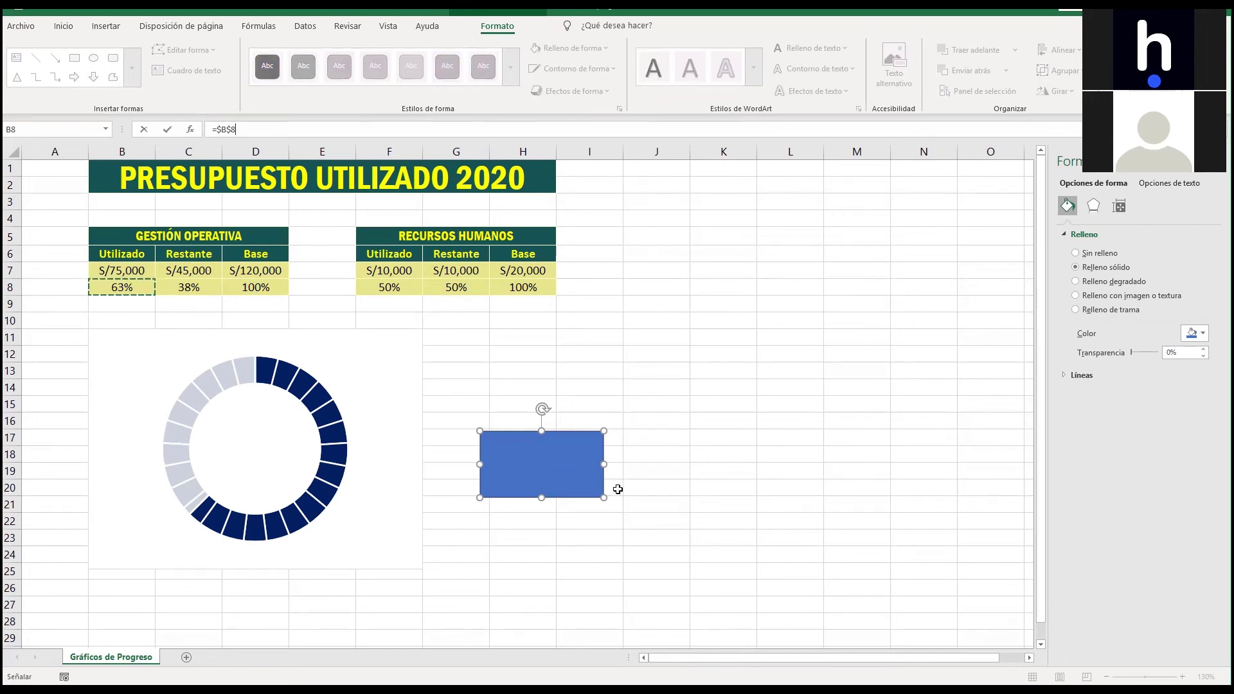
pyautogui.press('Return')
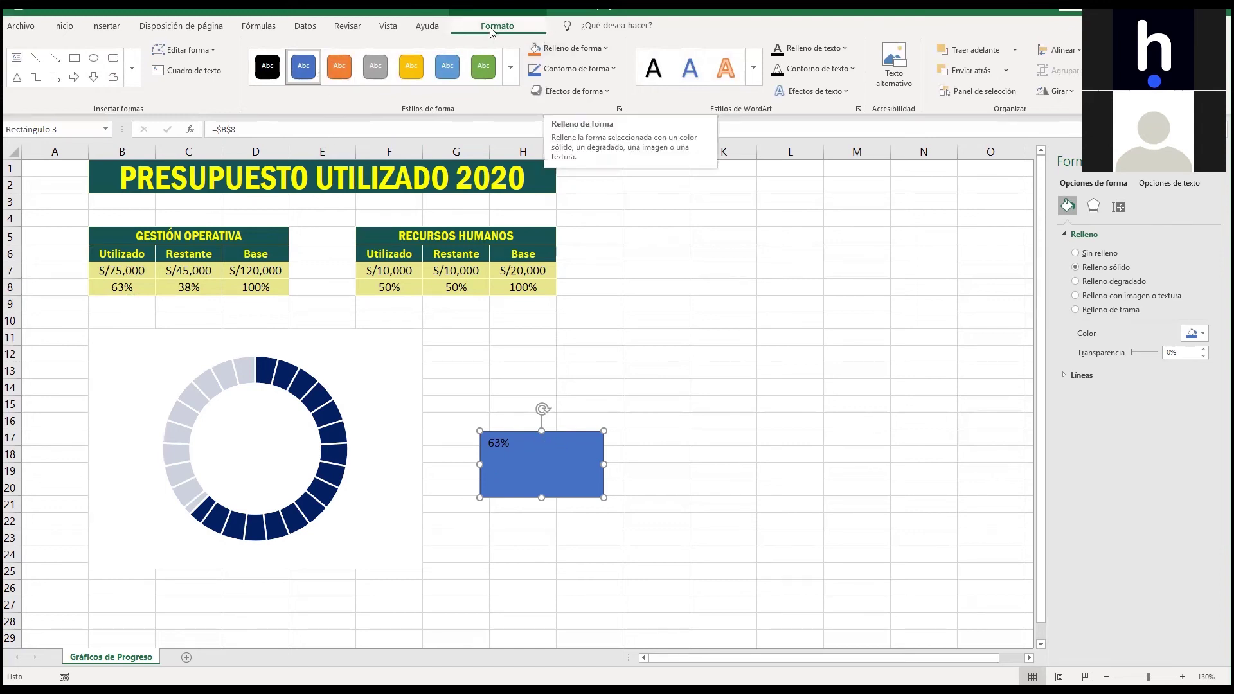
pyautogui.click(570, 48)
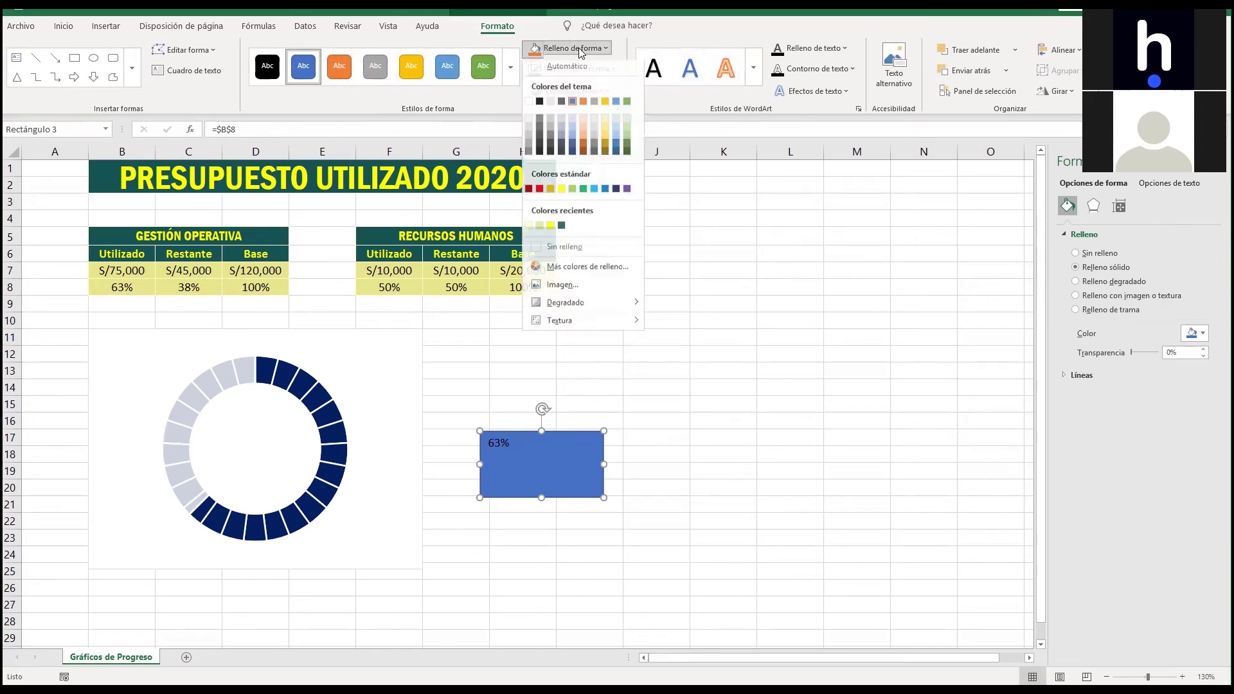
pyautogui.click(561, 250)
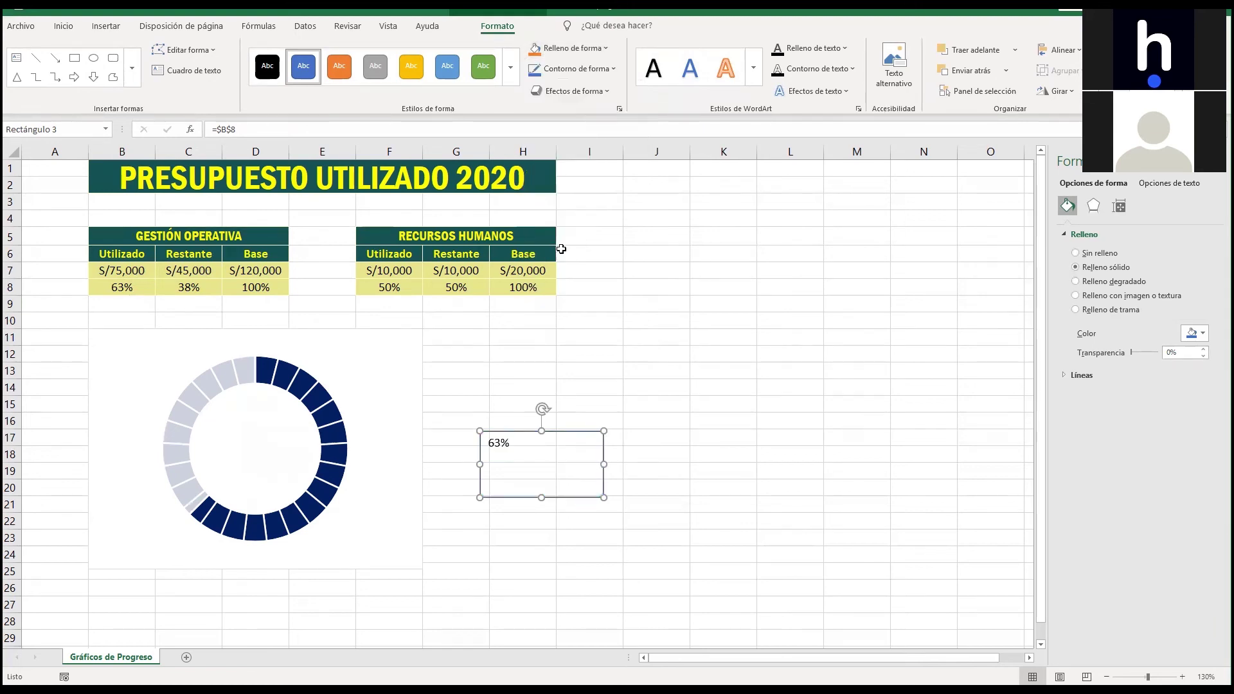
pyautogui.click(577, 68)
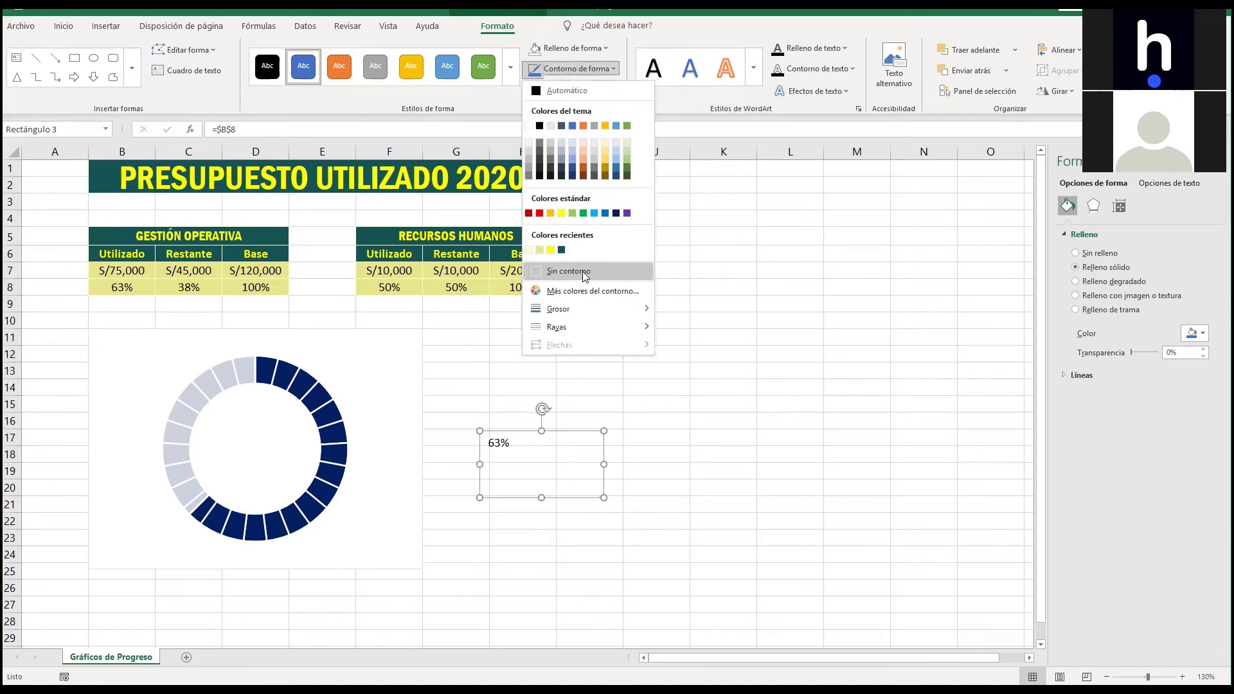
pyautogui.click(582, 271)
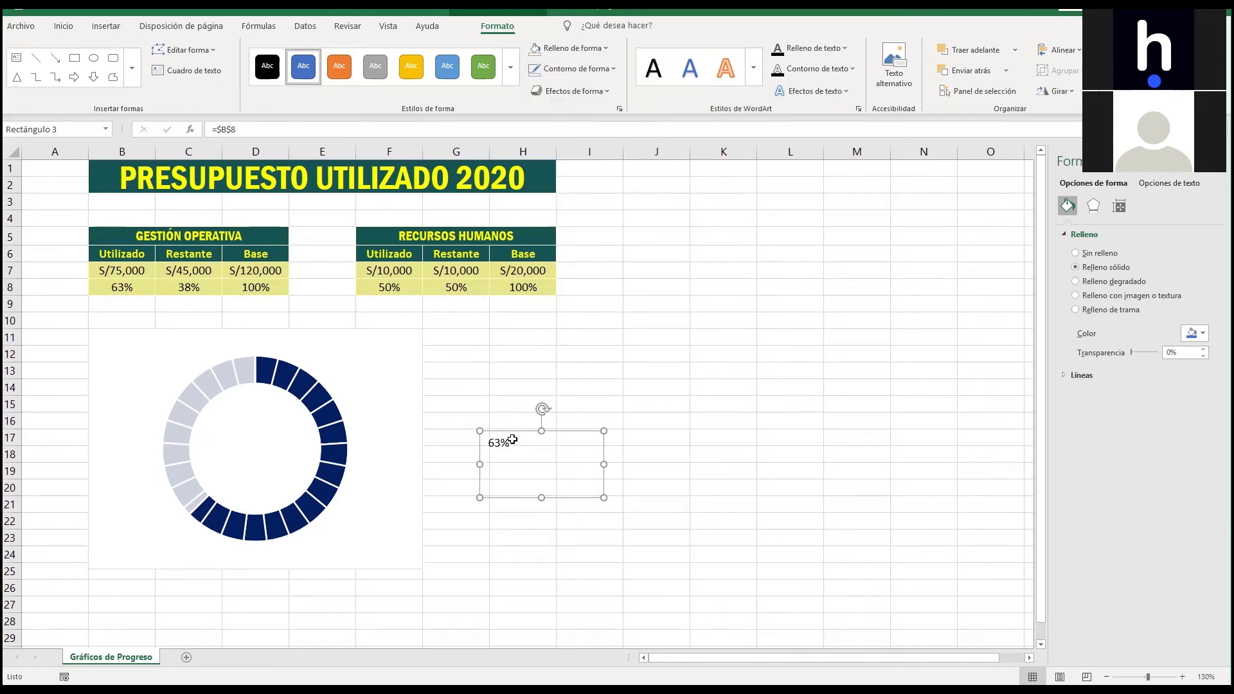
# Centre the 63% text both ways, enlarge it, and make it bold dark navy.
pyautogui.click(63, 26)
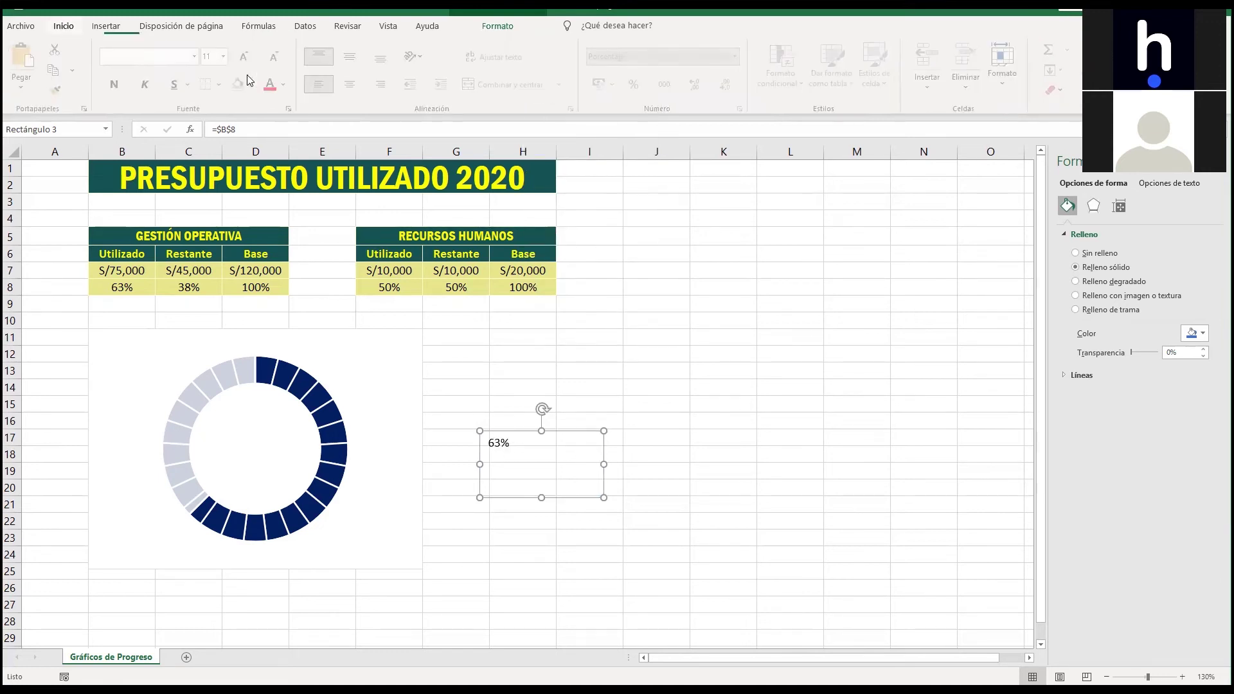
pyautogui.click(353, 57)
pyautogui.click(354, 84)
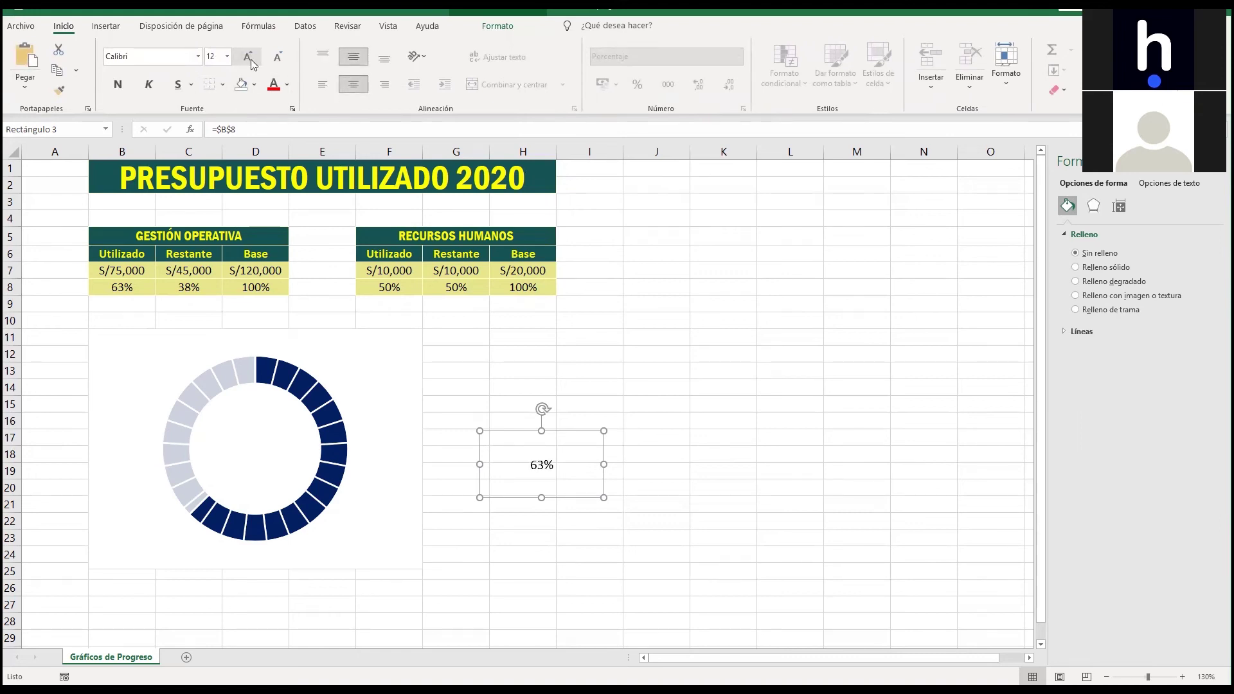
pyautogui.click(251, 59)
pyautogui.click(251, 59)
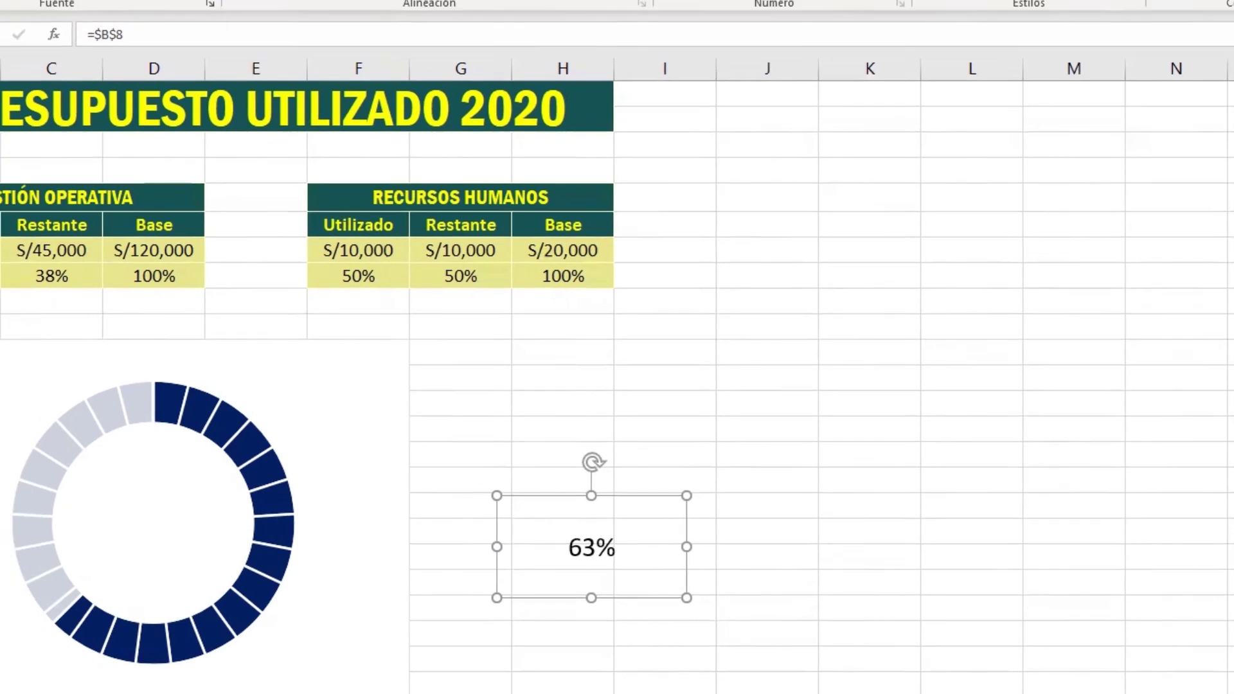
pyautogui.click(311, 33)
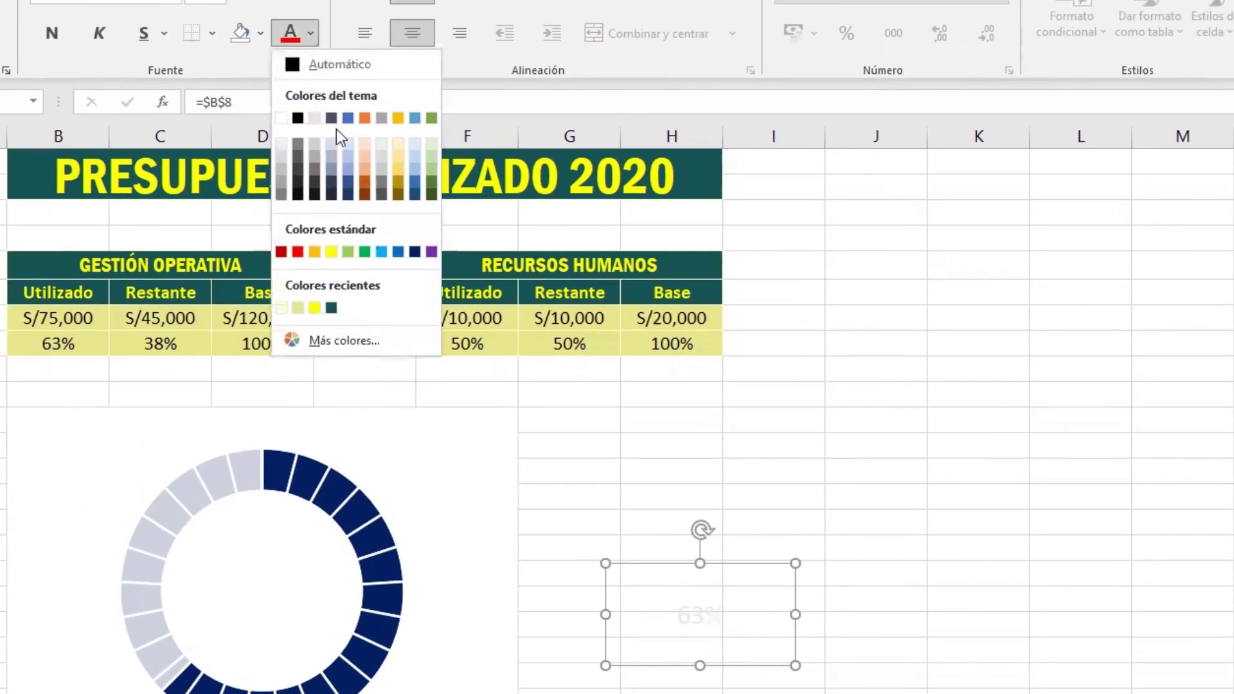
pyautogui.click(414, 251)
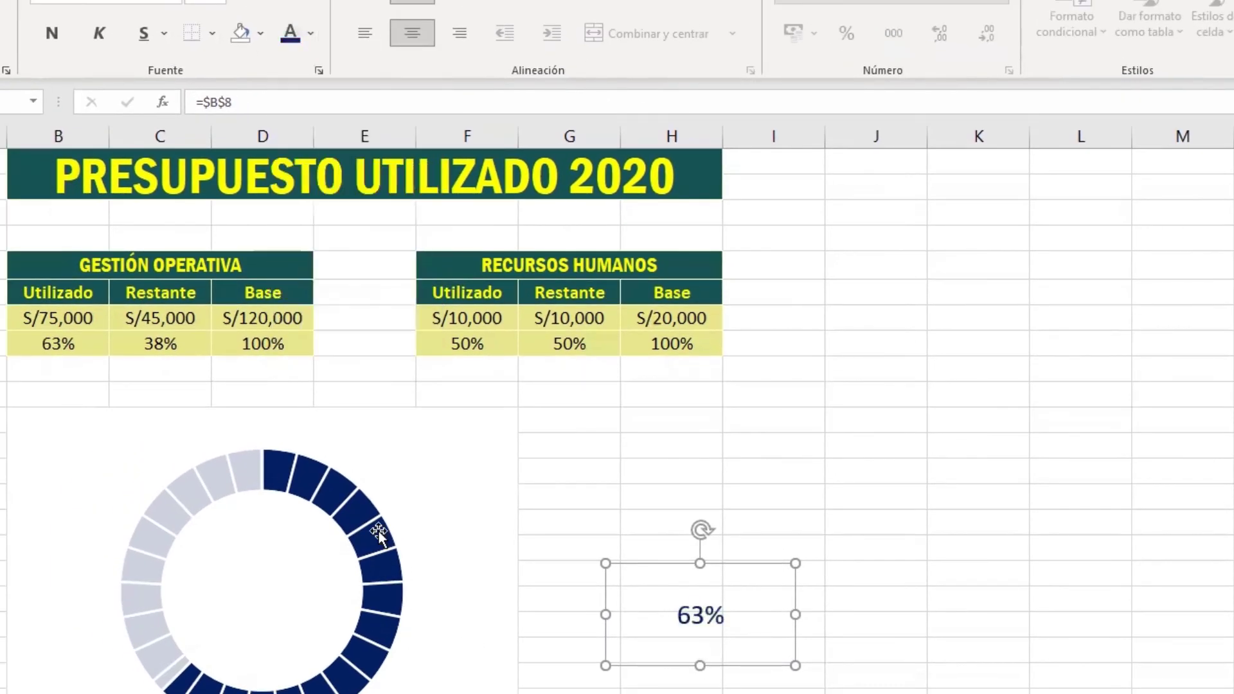
pyautogui.click(45, 35)
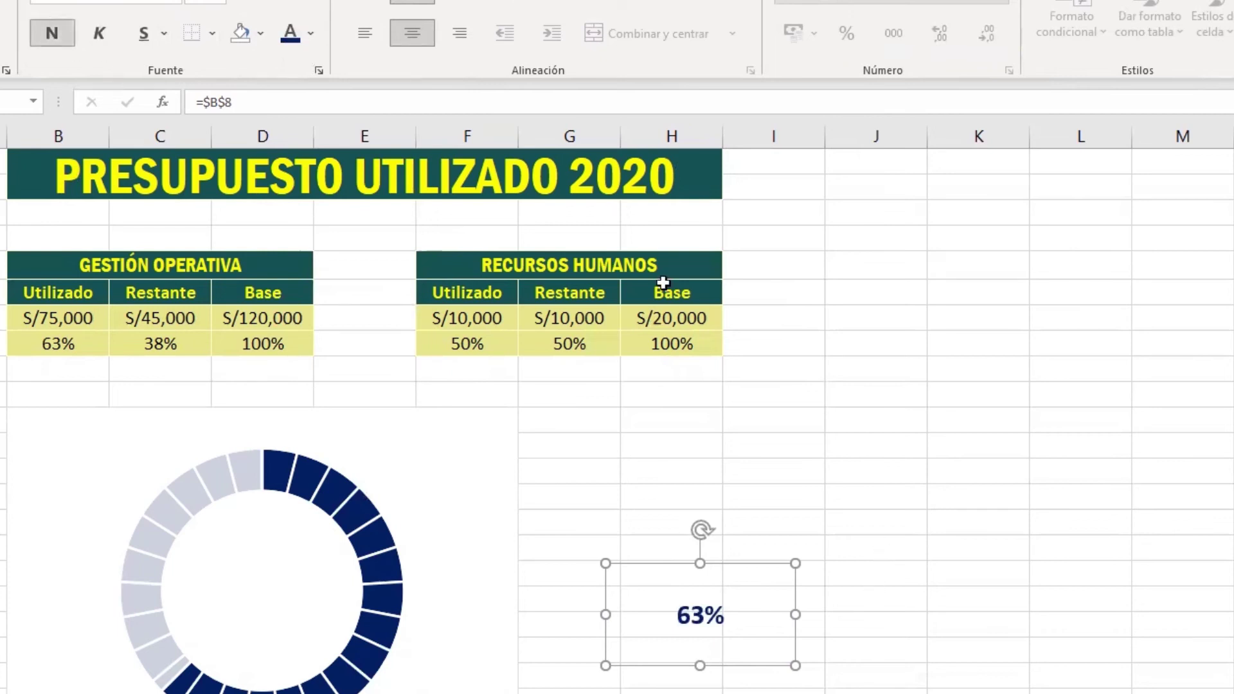
# Shrink the 63% label to fit, move it beside the doughnut chart, and copy it.
pyautogui.moveTo(795, 666); pyautogui.dragTo(722, 626)
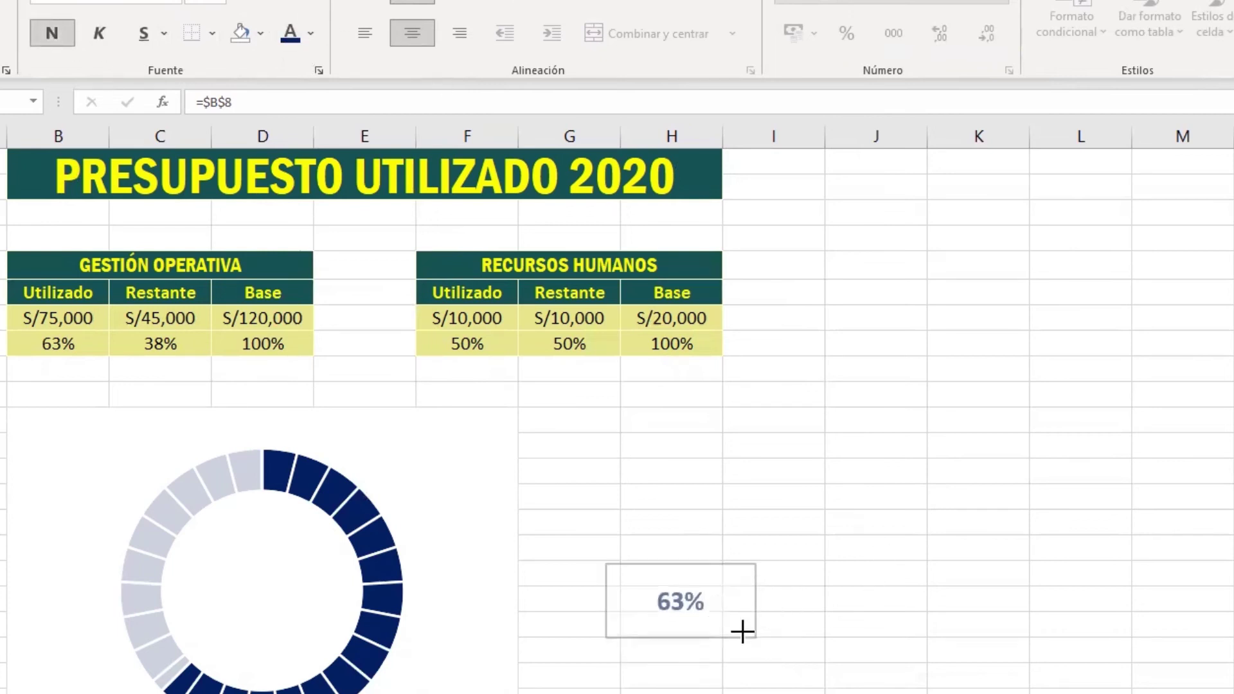
pyautogui.moveTo(702, 571)
pyautogui.mouseDown()
pyautogui.moveTo(464, 474)
pyautogui.moveTo(480, 474)
pyautogui.mouseUp()
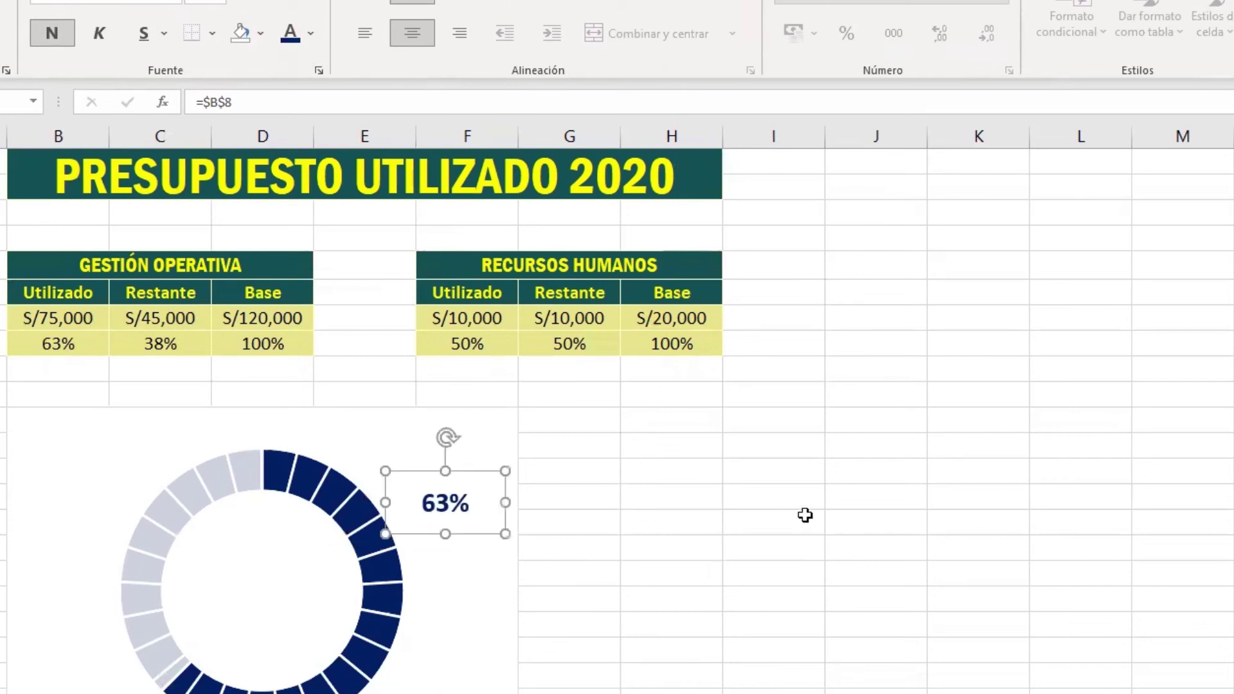
pyautogui.rightClick(521, 524)
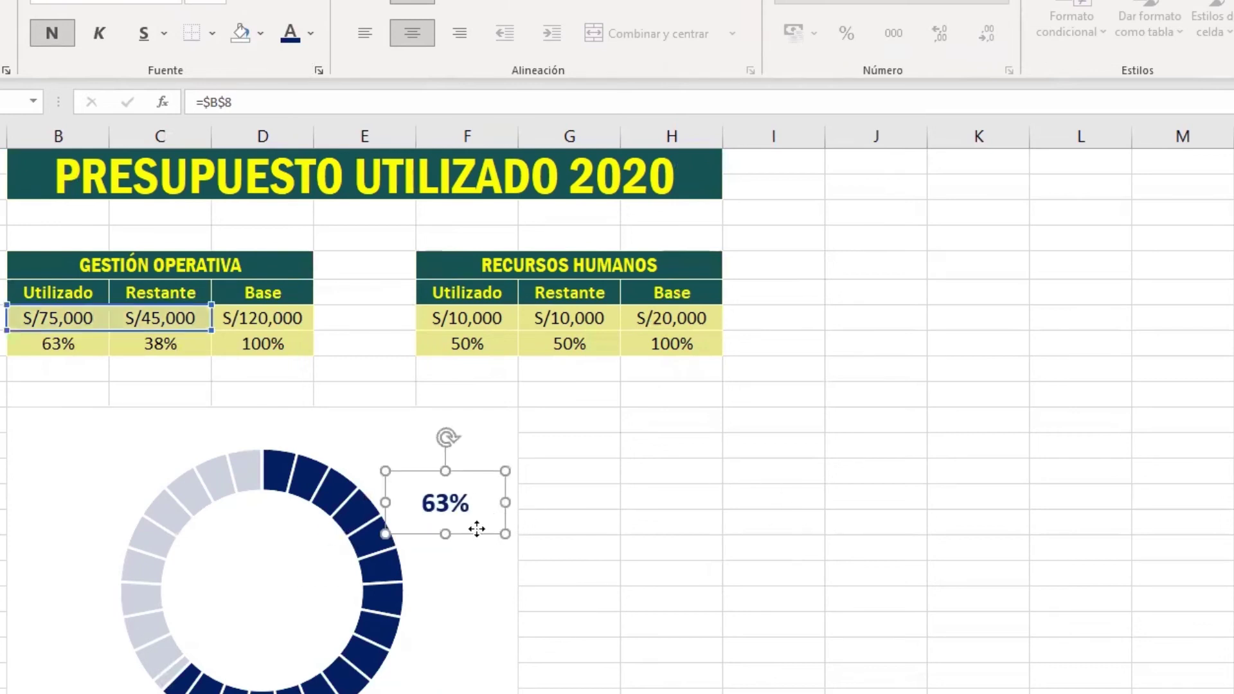
pyautogui.click(457, 511)
pyautogui.click(471, 526)
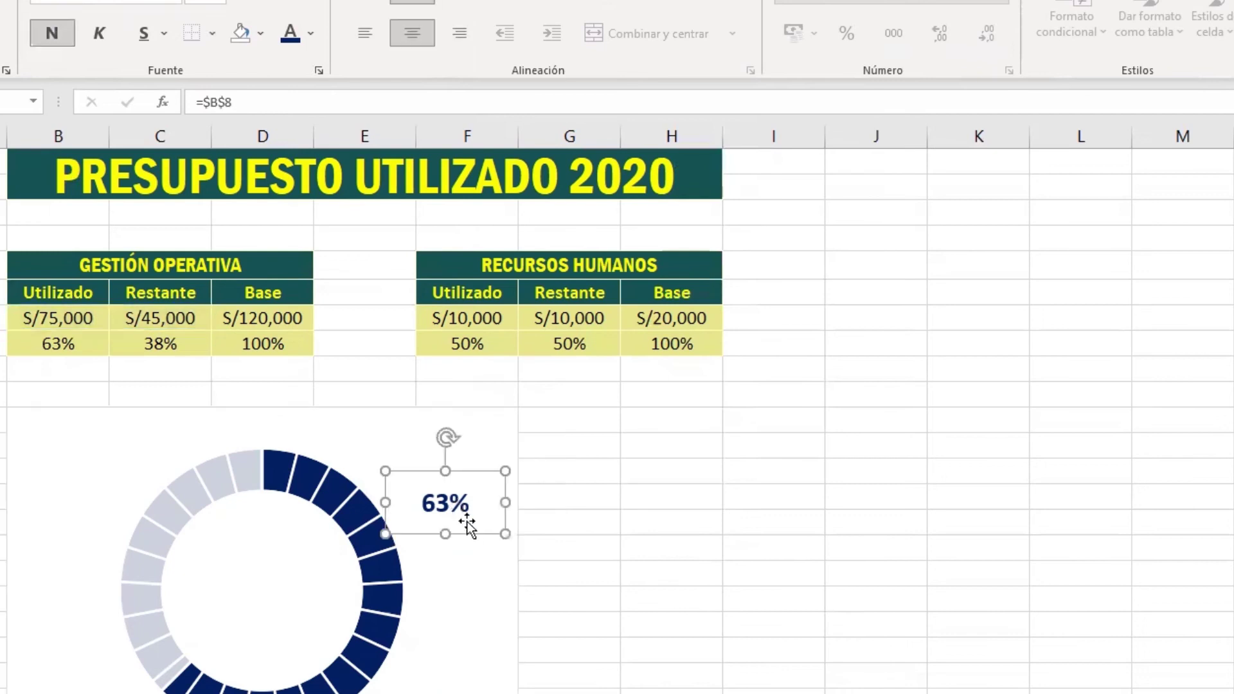
pyautogui.rightClick(476, 536)
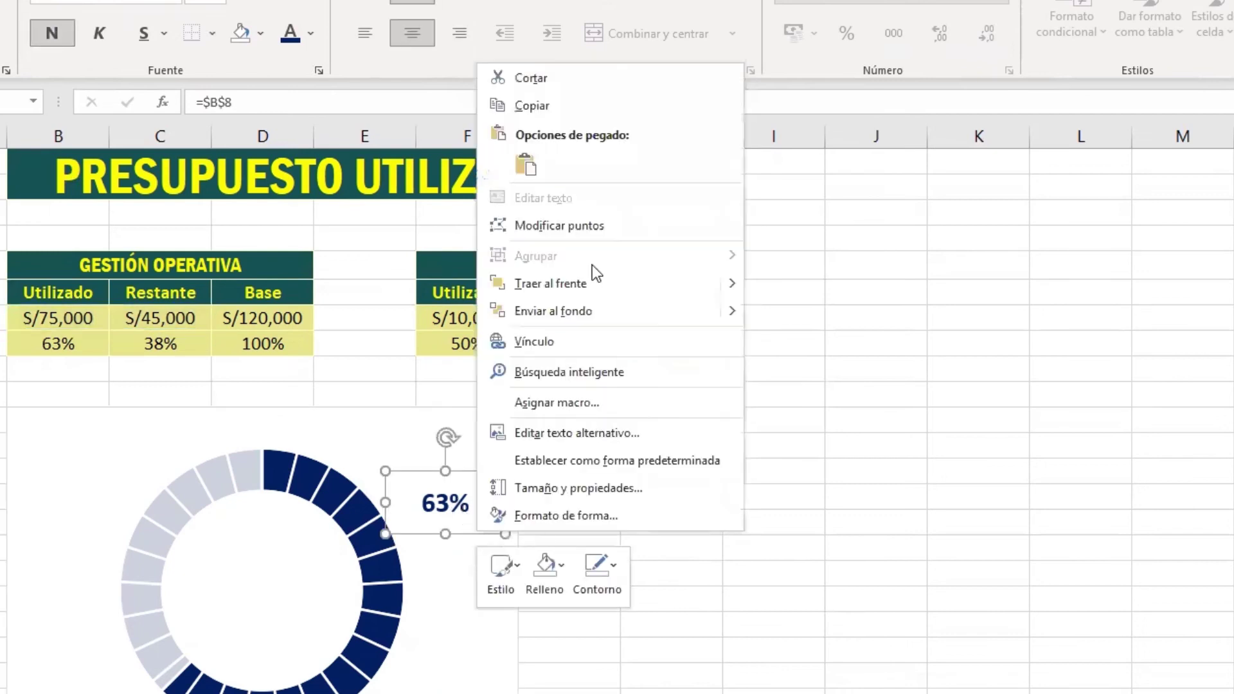
pyautogui.click(534, 106)
pyautogui.click(738, 554)
# Paste a copy of the label and relink it from B8 to cell C8 to show 38%.
pyautogui.click(688, 569)
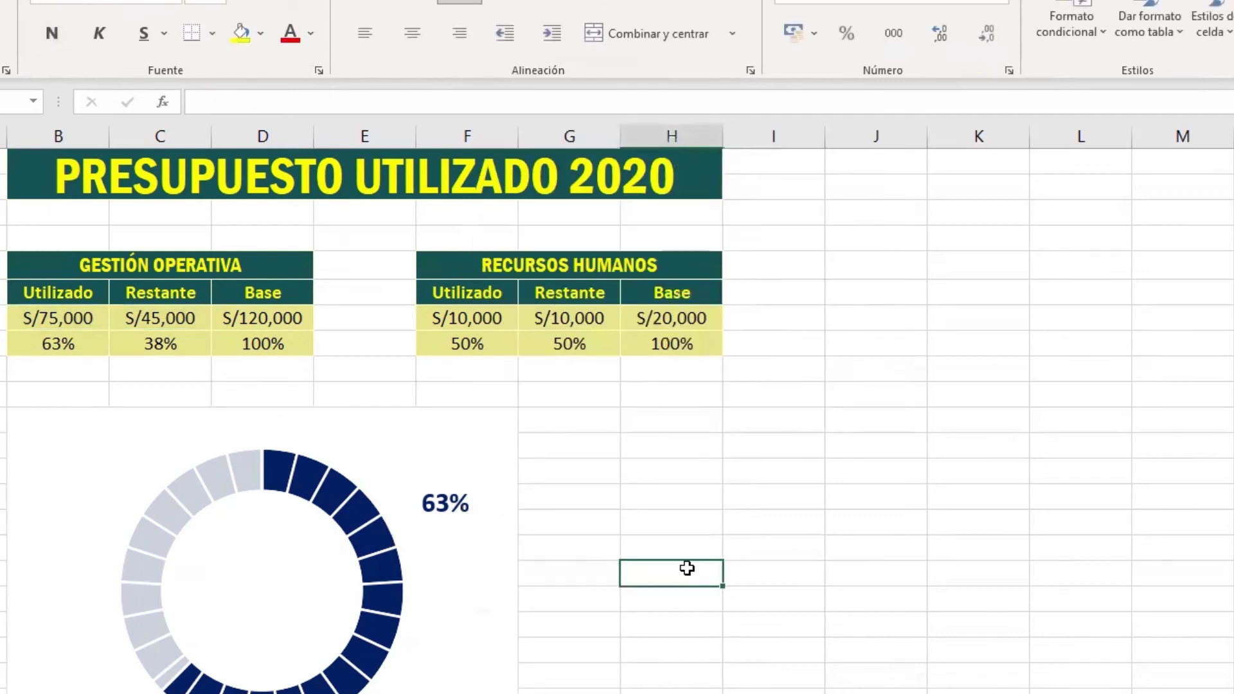
pyautogui.hotkey('ctrl', 'v')
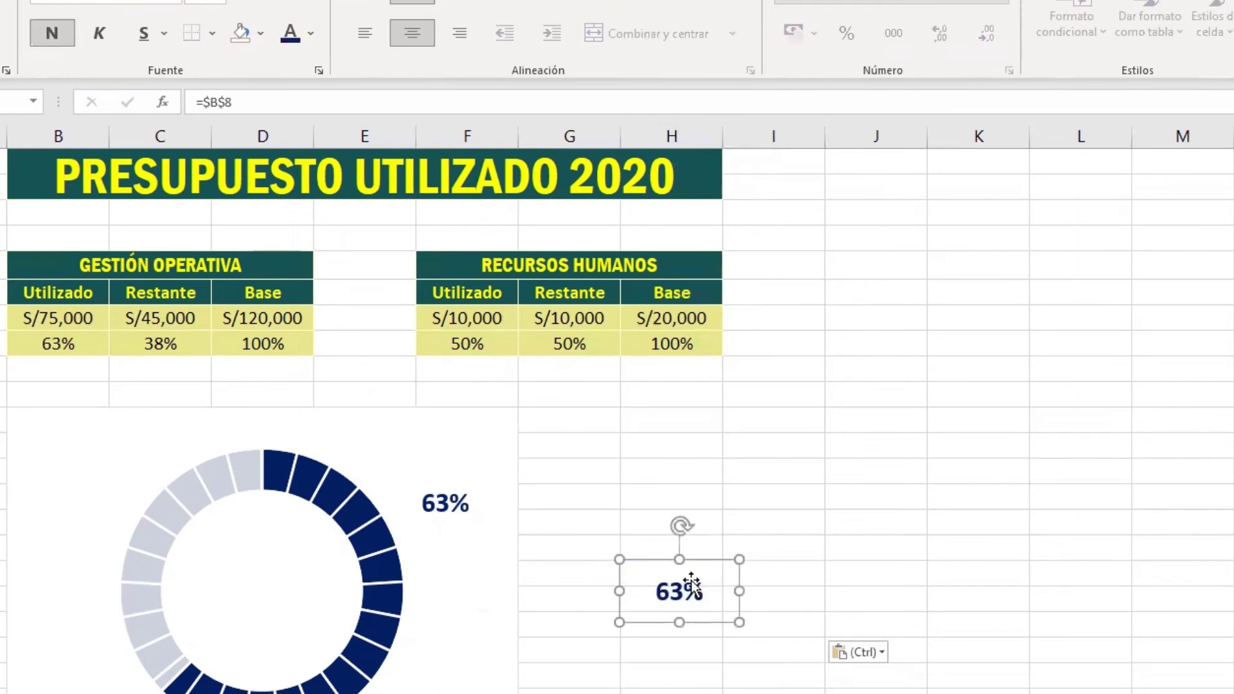
pyautogui.click(259, 102)
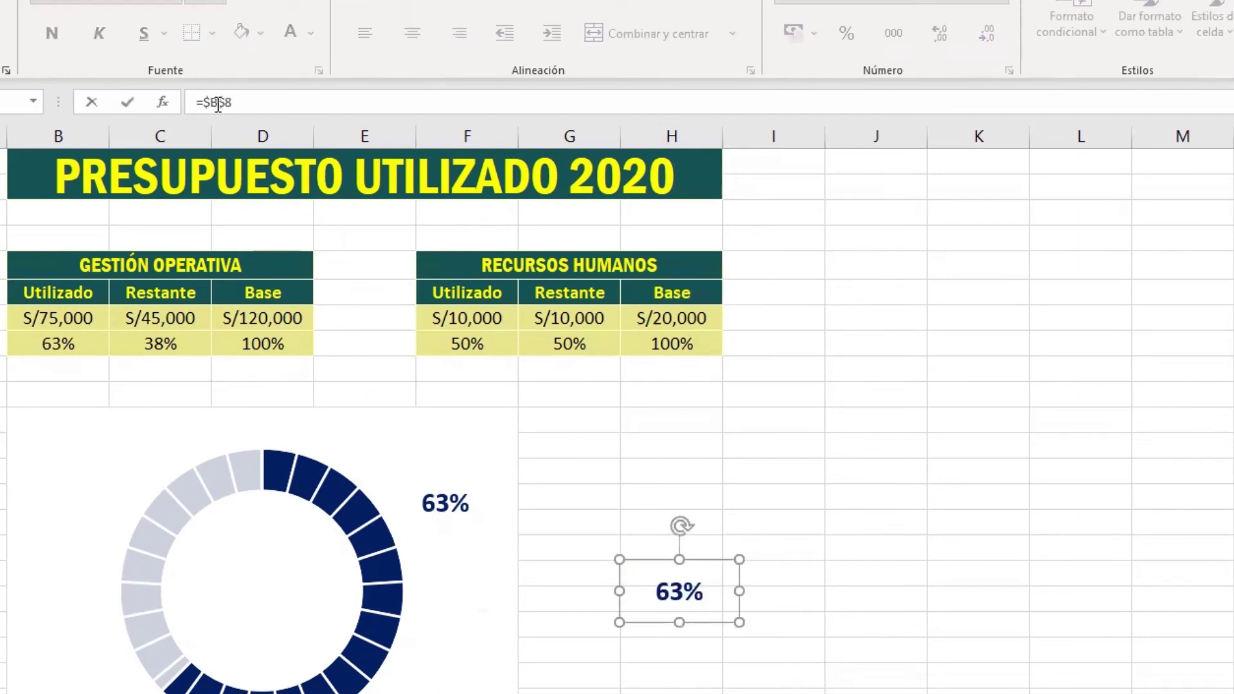
pyautogui.moveTo(219, 104); pyautogui.dragTo(205, 105)
pyautogui.press('BackSpace')
pyautogui.click(172, 342)
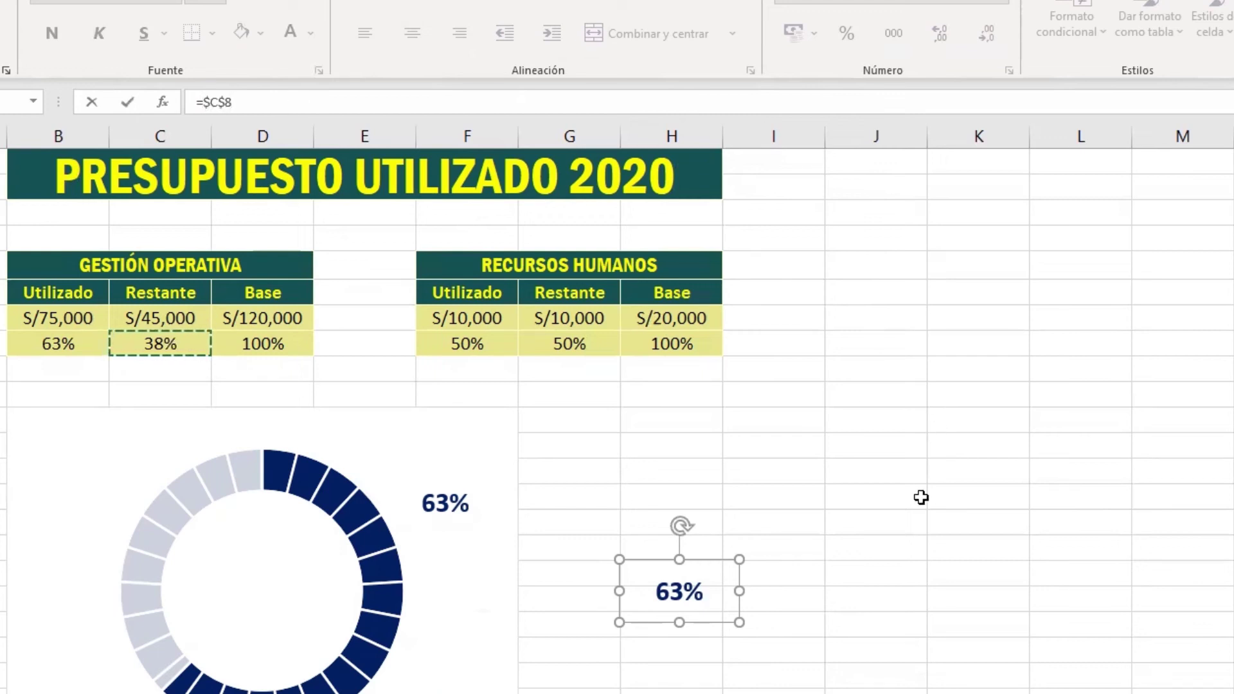
pyautogui.press('Return')
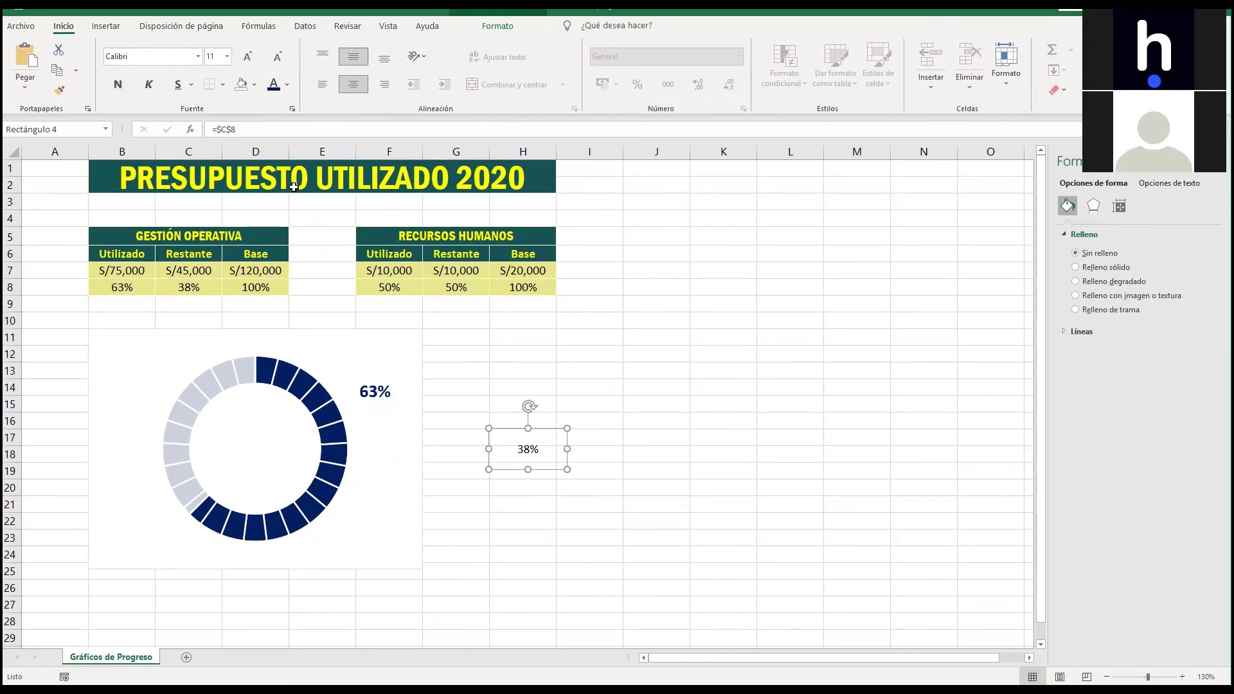
# Set the 38% text to size 14 in pale blue and move it to the chart's lower-left.
pyautogui.click(249, 56)
pyautogui.click(246, 56)
pyautogui.click(288, 86)
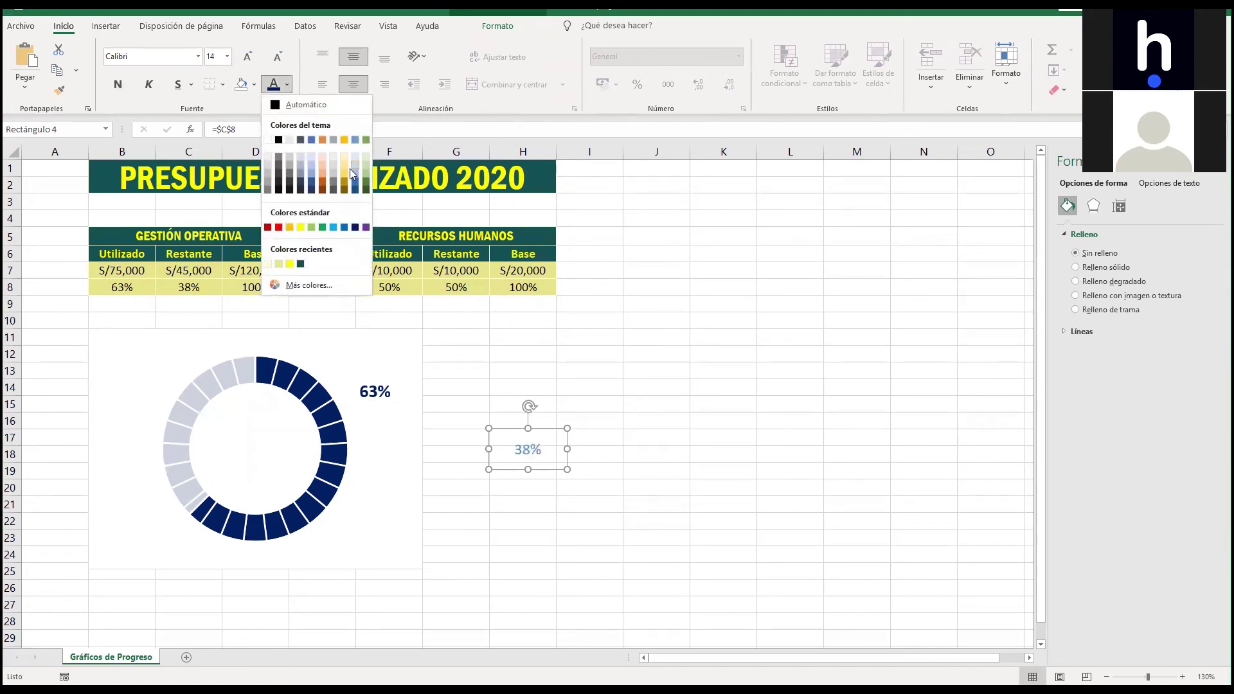
pyautogui.click(310, 169)
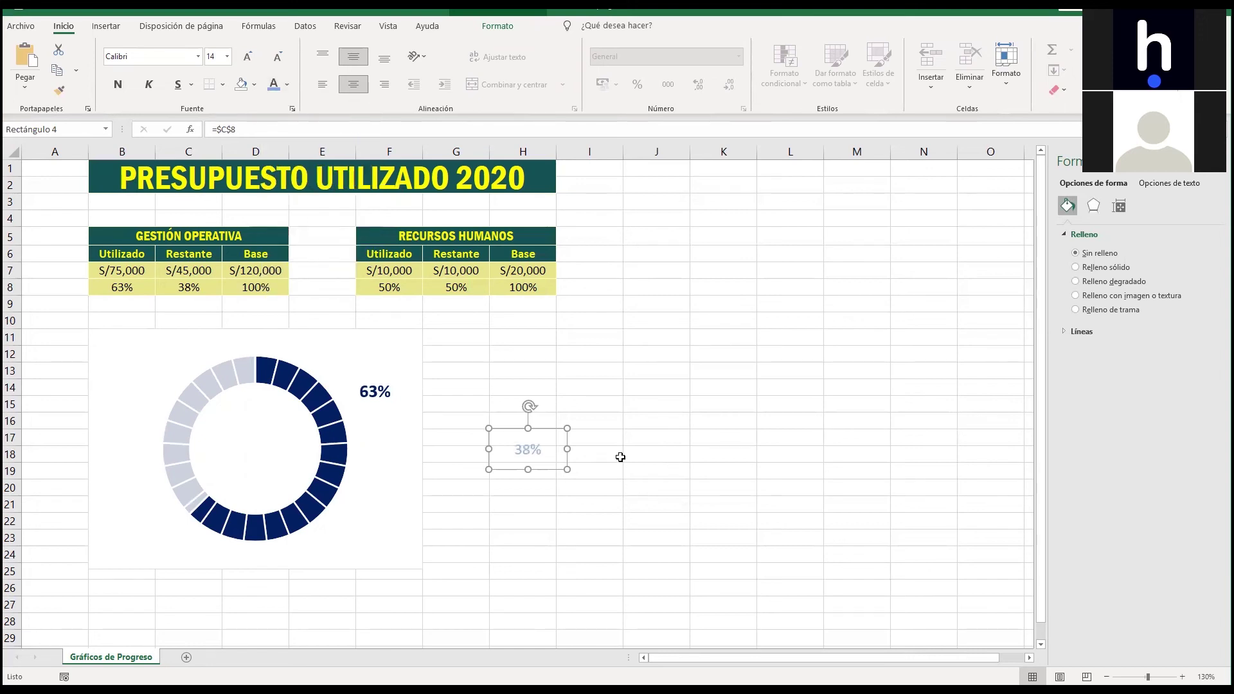
pyautogui.moveTo(554, 468); pyautogui.dragTo(151, 544)
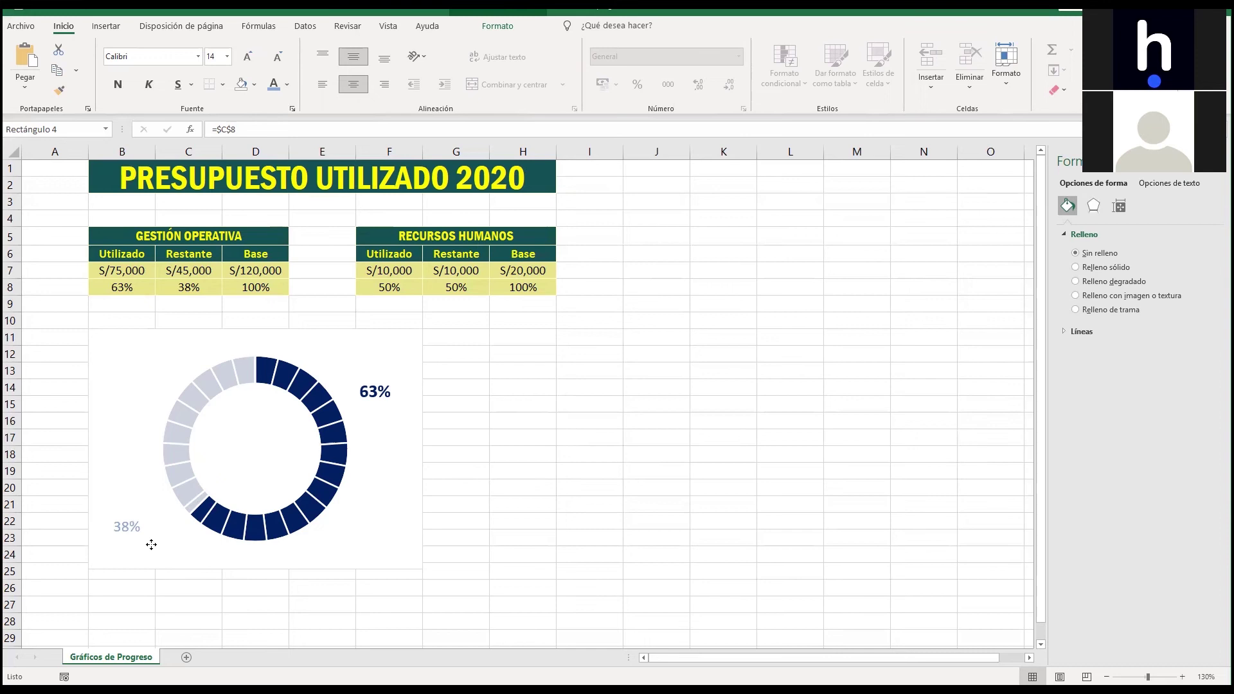
pyautogui.click(643, 466)
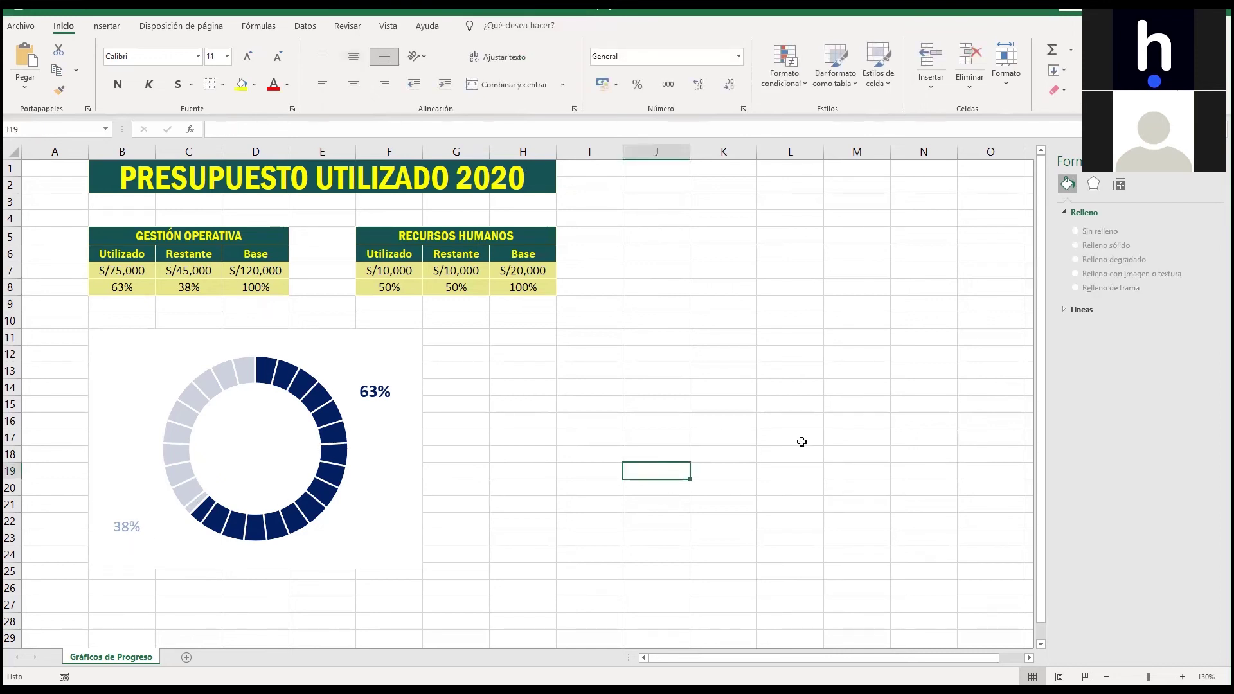
# Enter 75000 in cell B8, then undo it to restore the 63% value.
pyautogui.click(133, 283)
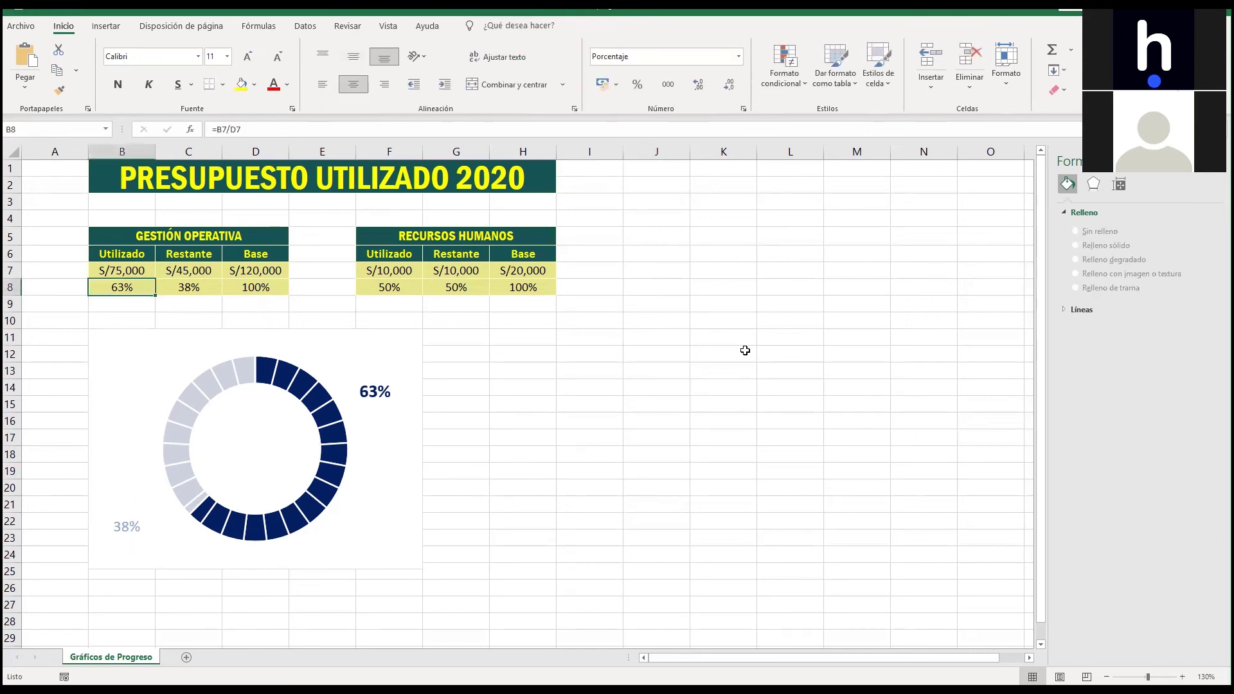
pyautogui.write('75000')
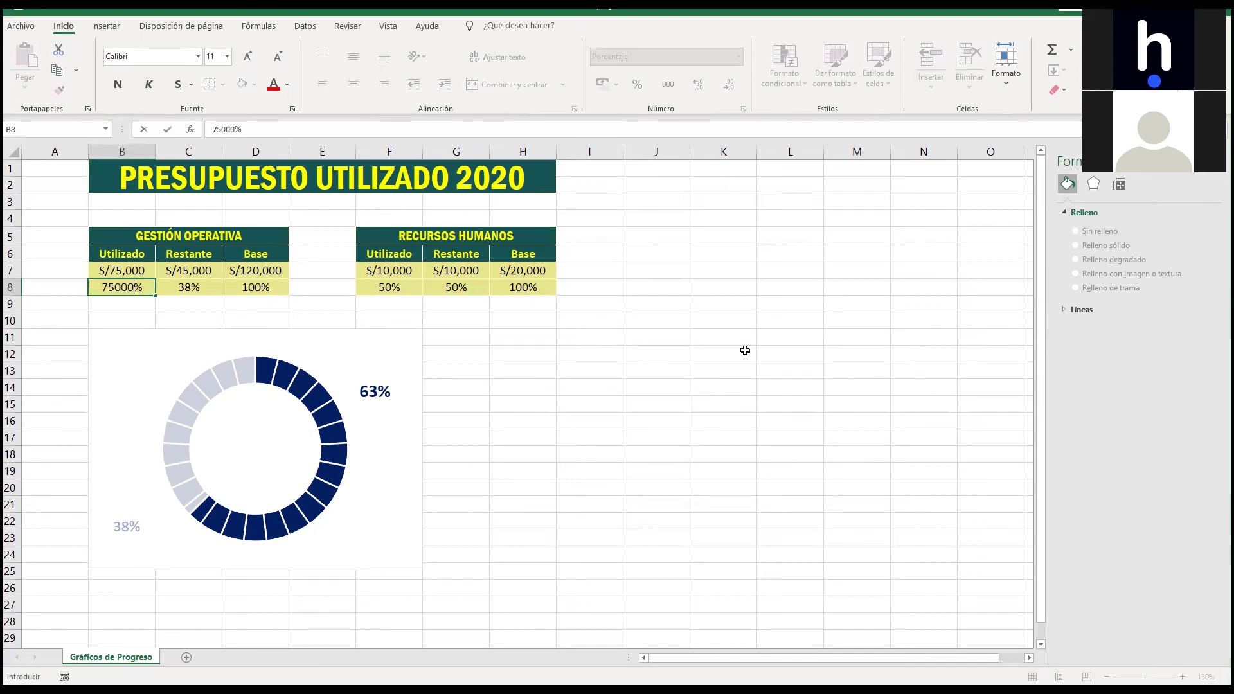
pyautogui.press('Return')
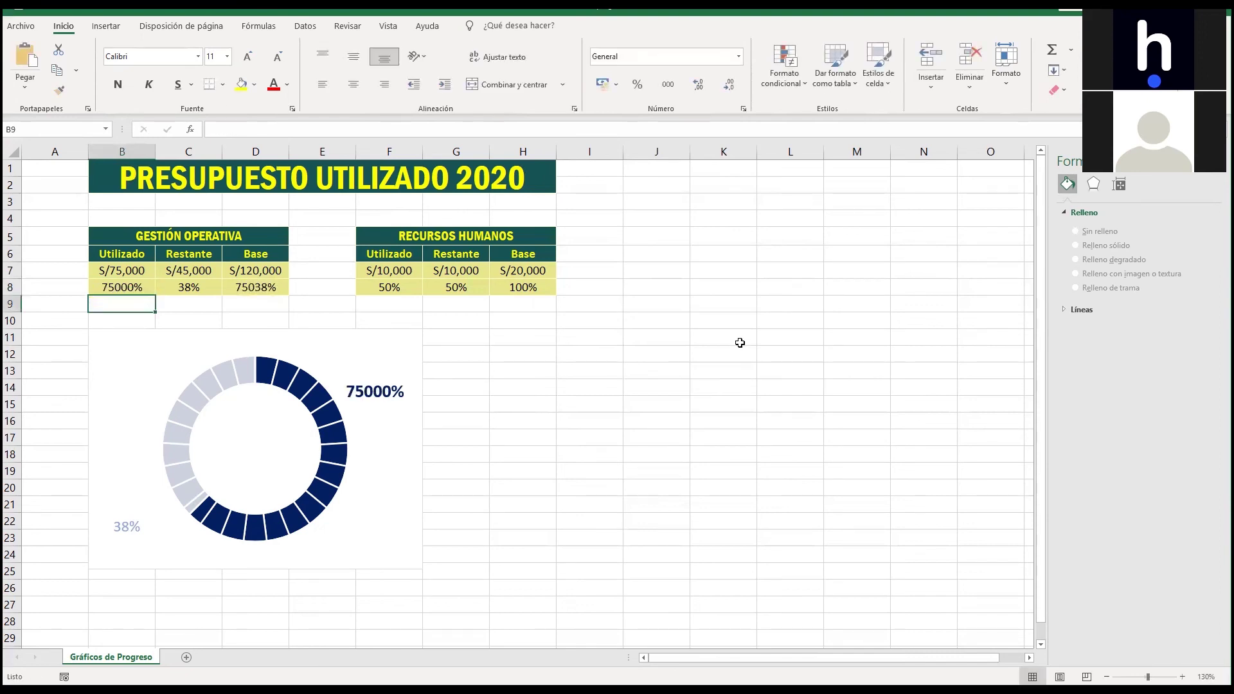
pyautogui.click(136, 272)
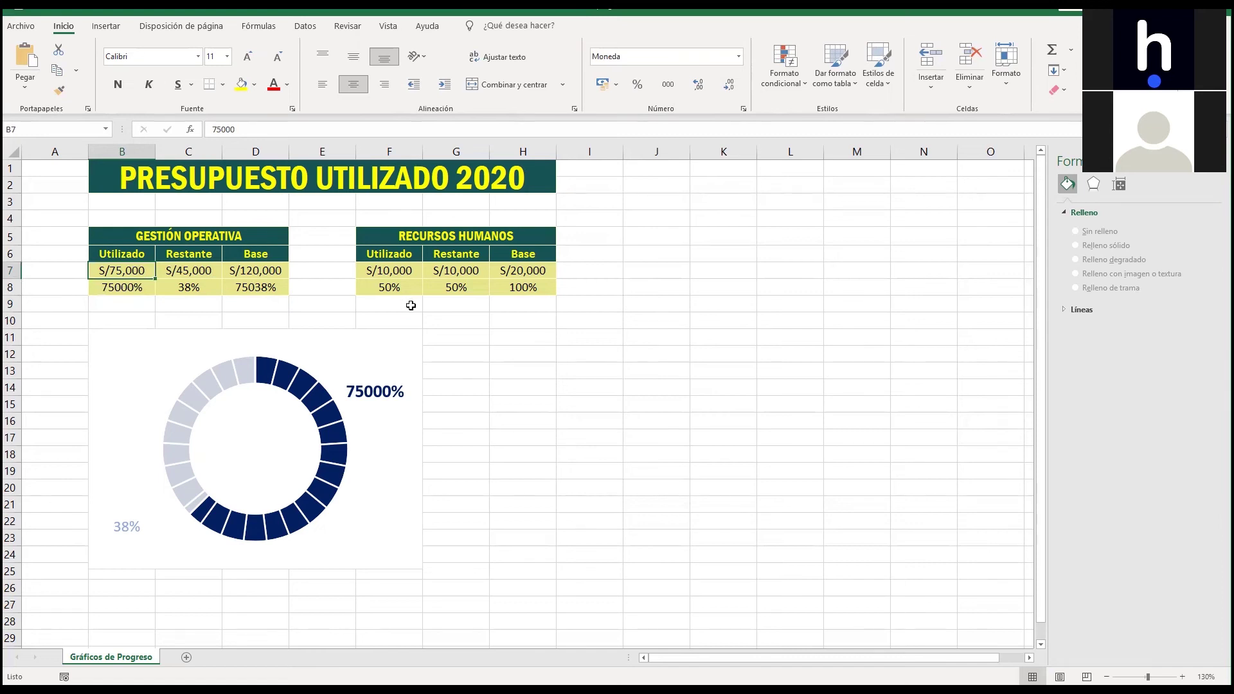
pyautogui.hotkey('ctrl', 'z')
# Set the Gestión Operativa used amount in B7 to 95000, then to 30000.
pyautogui.click(131, 270)
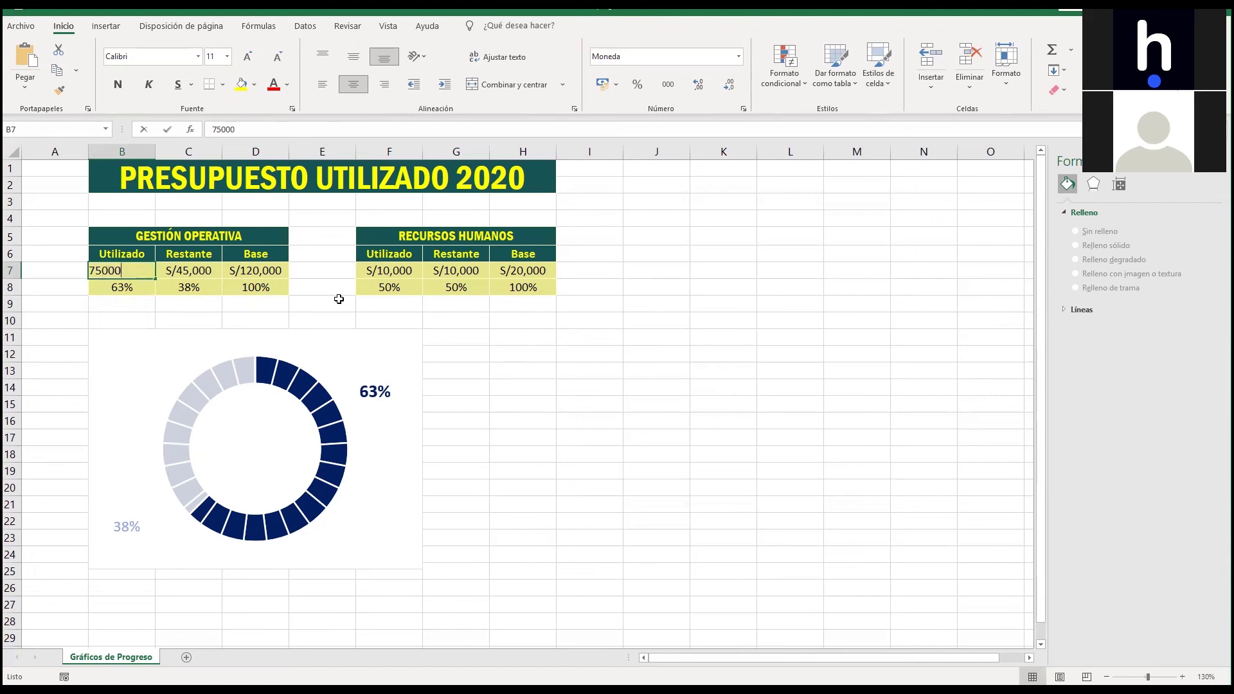
pyautogui.write('95000')
pyautogui.press('Return')
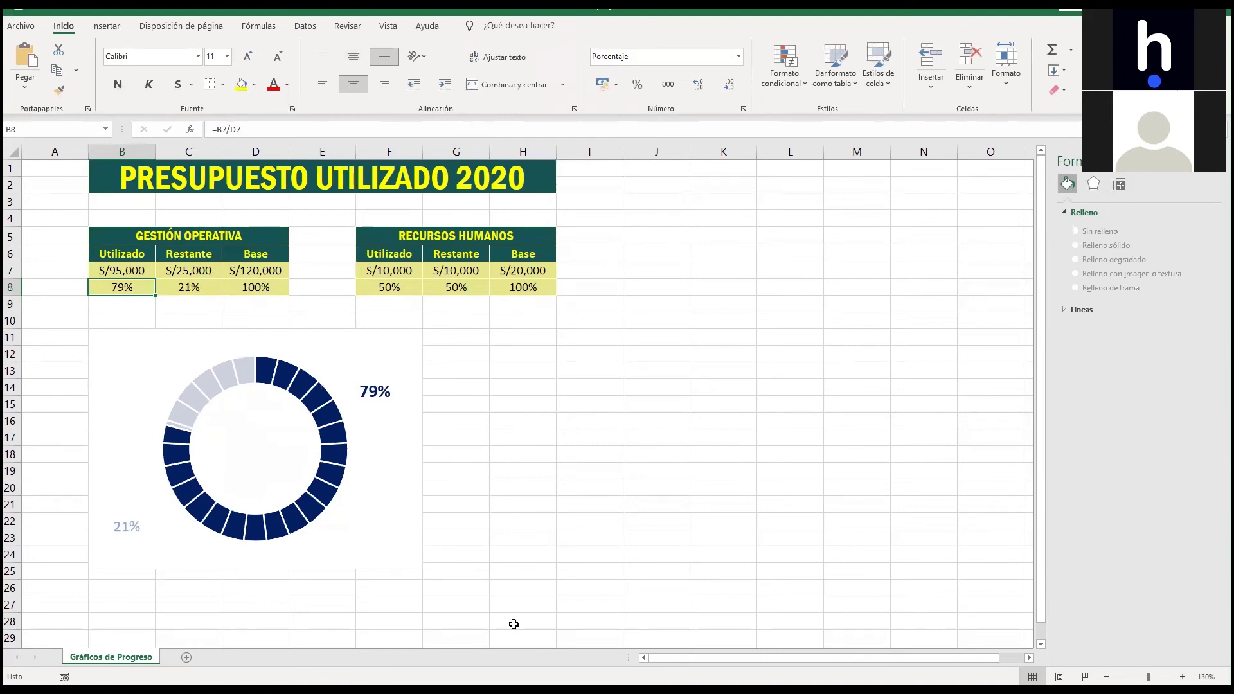
pyautogui.click(132, 271)
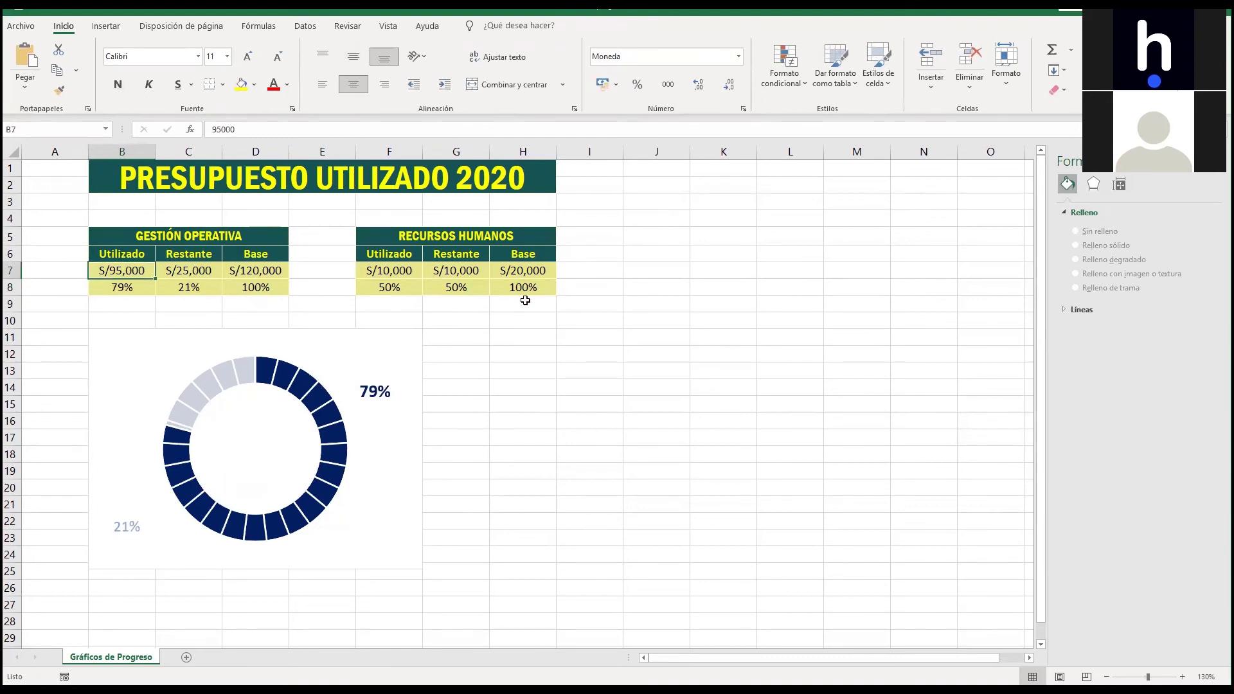
pyautogui.write('30000')
pyautogui.press('Return')
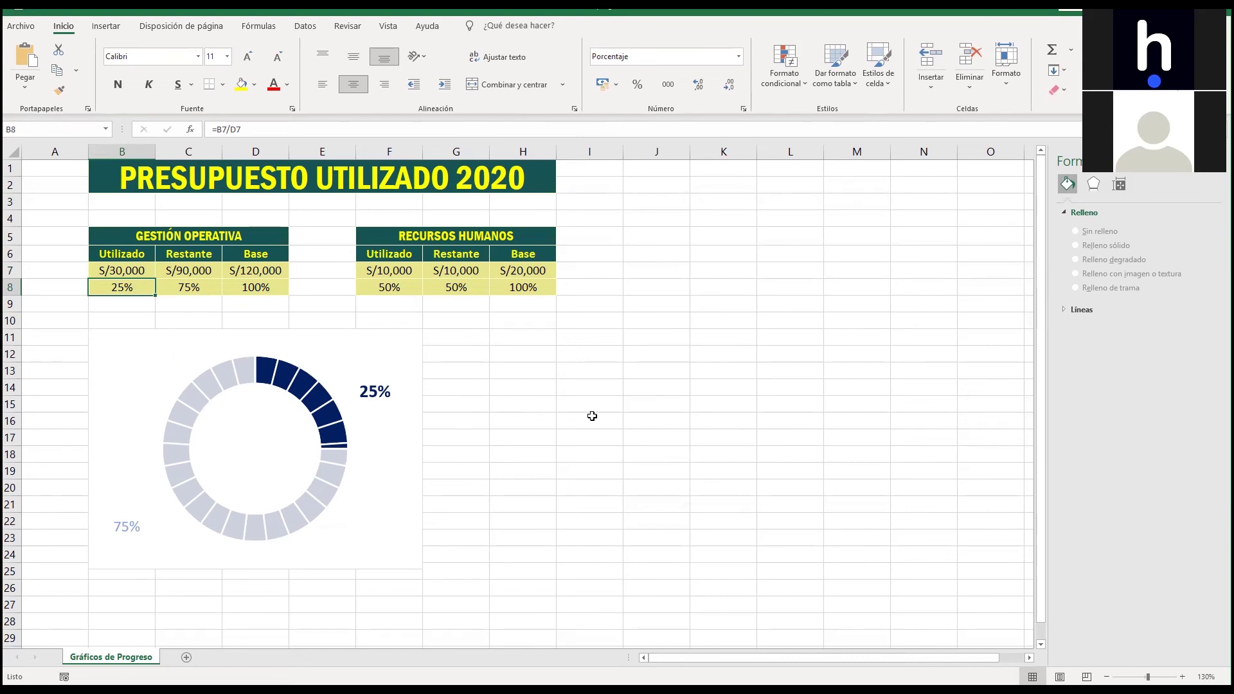
pyautogui.click(708, 346)
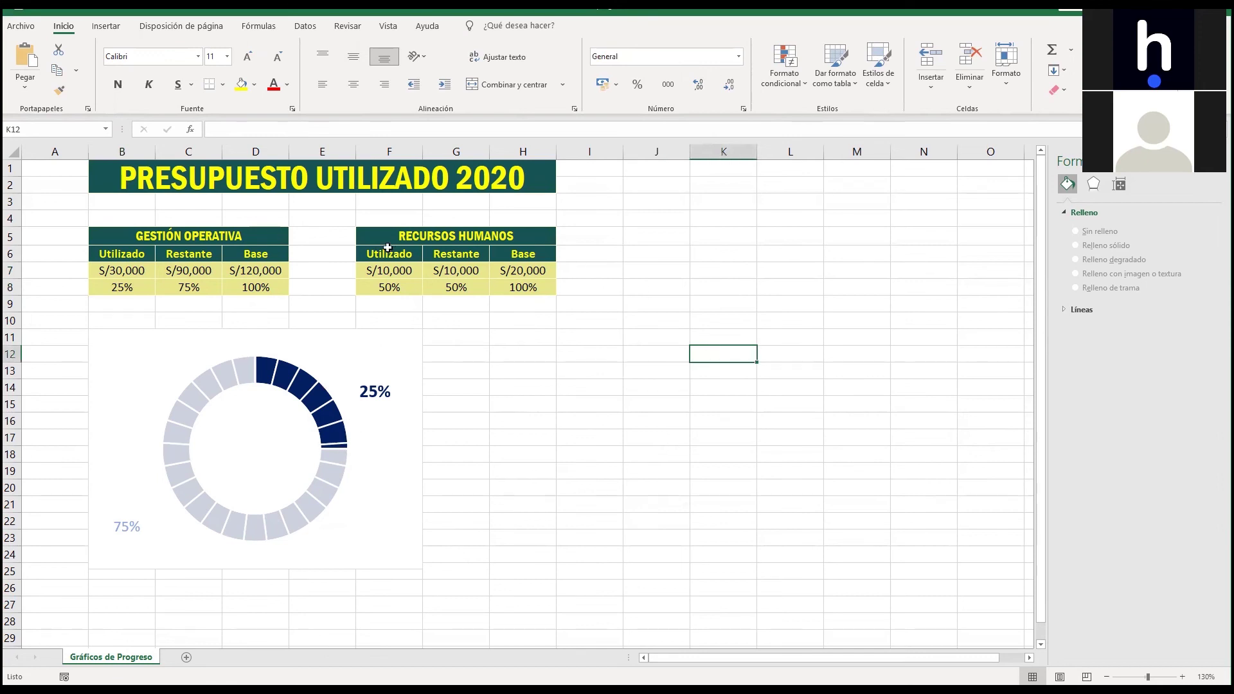
# Paste a copy of the 25% doughnut chart at J11 and slide it under the Recursos Humanos table.
pyautogui.moveTo(375, 234); pyautogui.dragTo(522, 289)
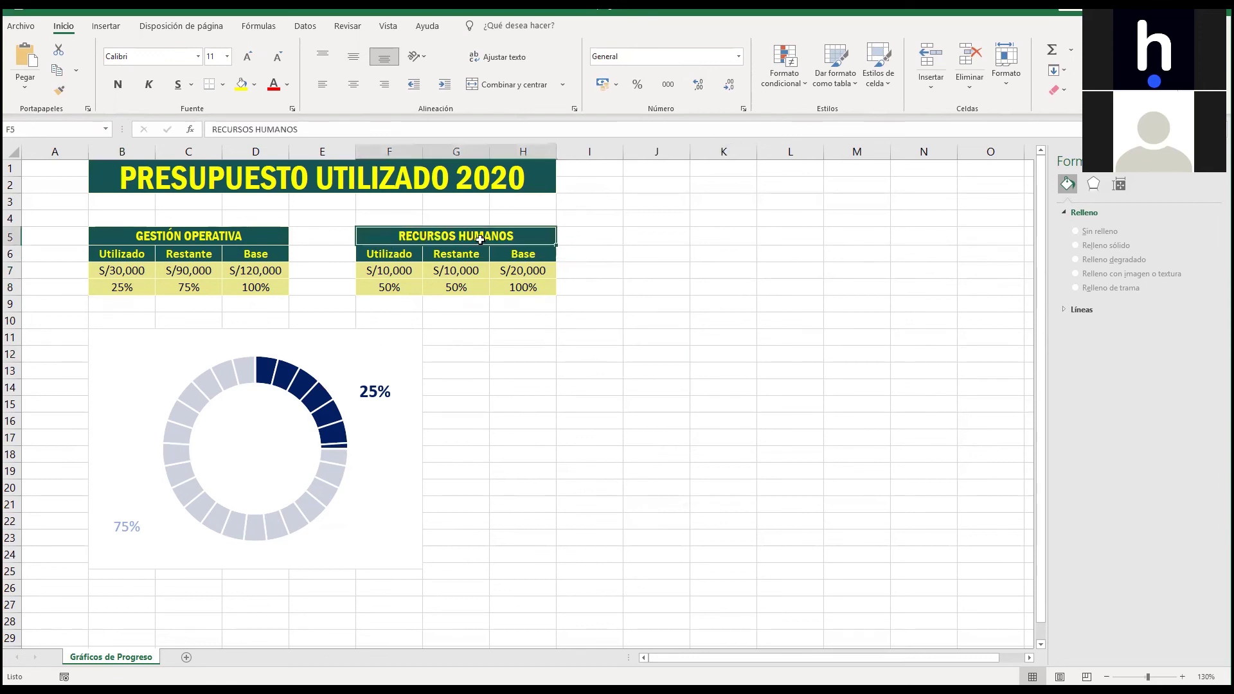
pyautogui.click(710, 367)
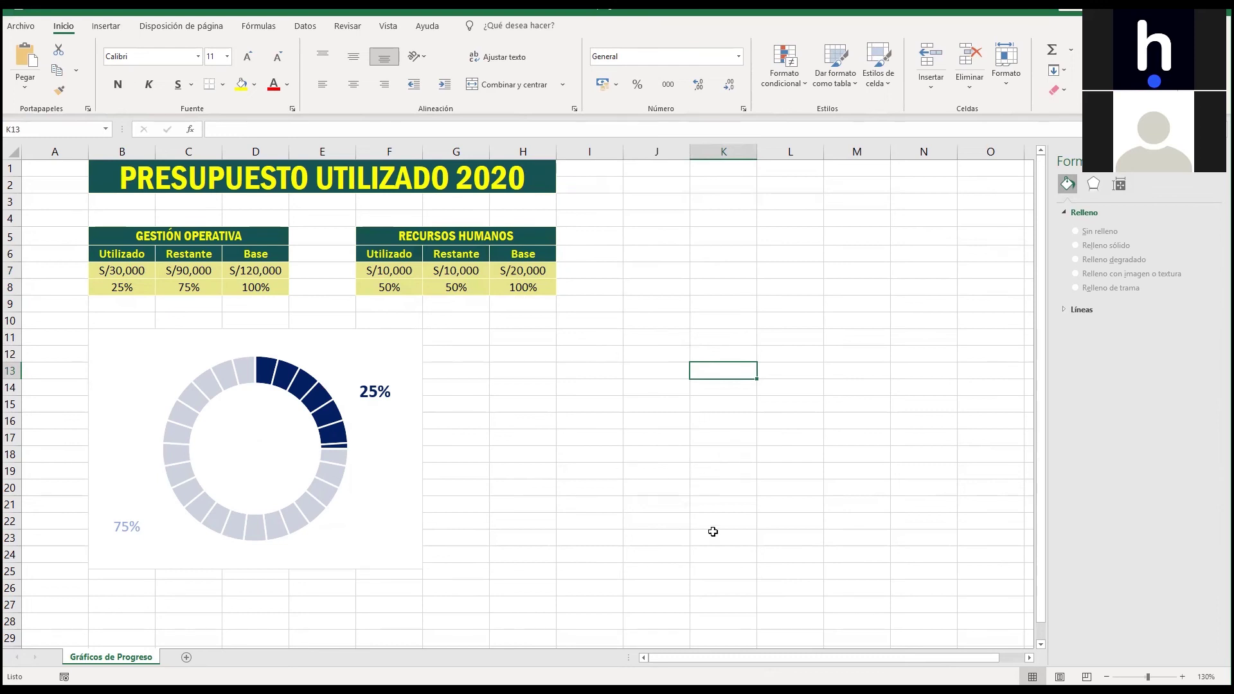
pyautogui.click(227, 332)
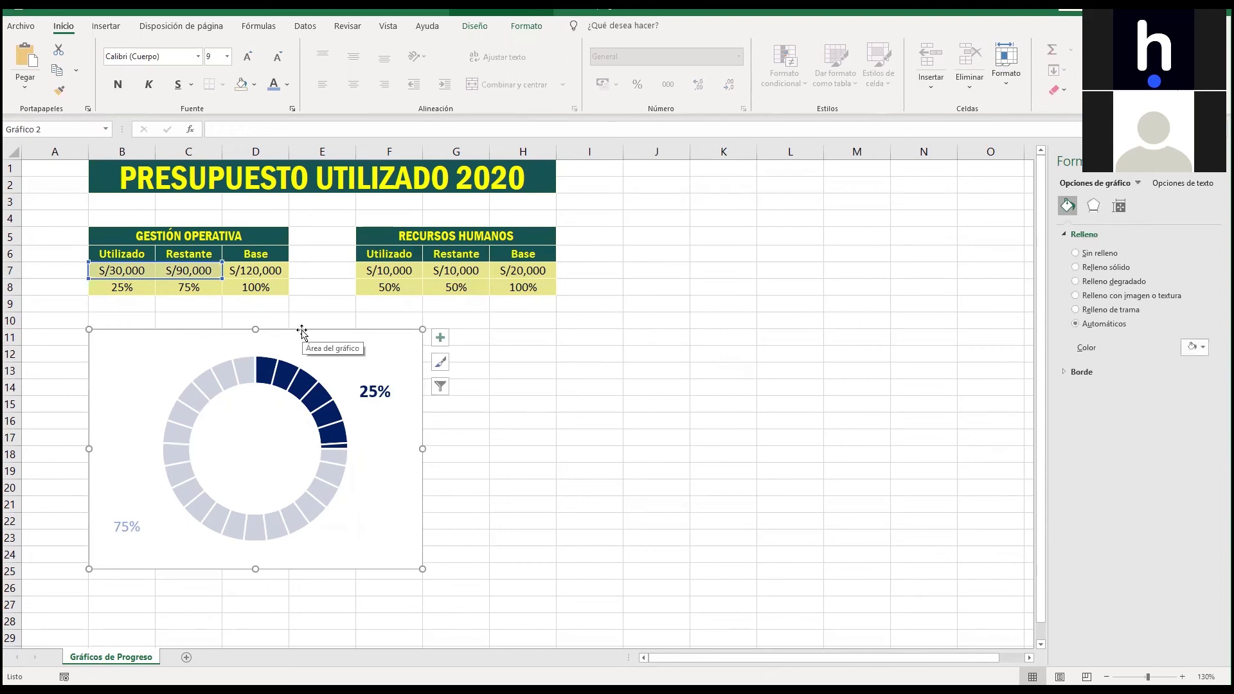
pyautogui.click(638, 339)
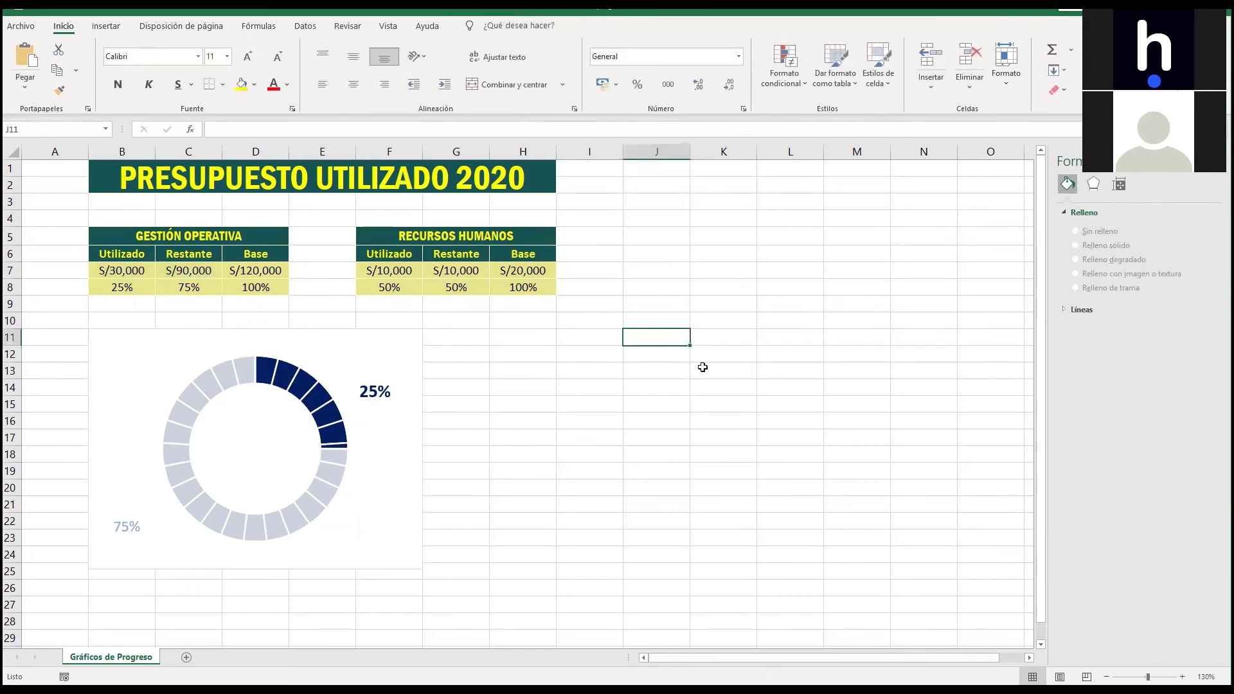
pyautogui.hotkey('ctrl', 'v')
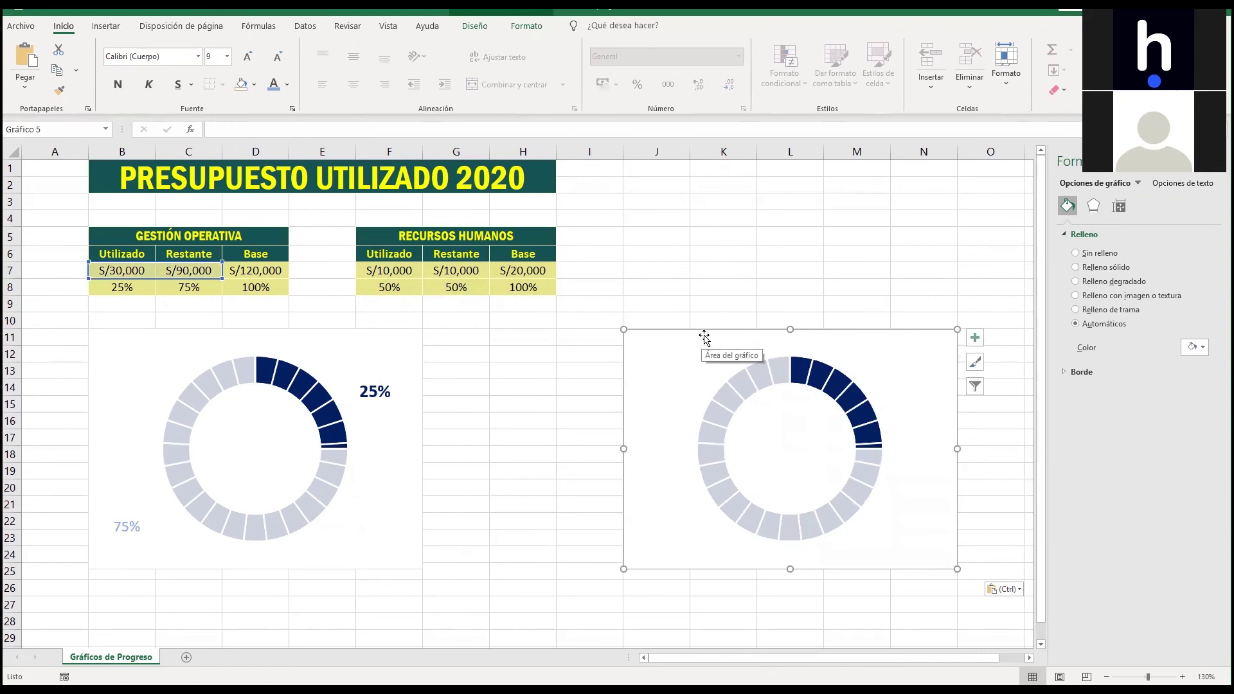
pyautogui.moveTo(705, 337); pyautogui.dragTo(571, 337)
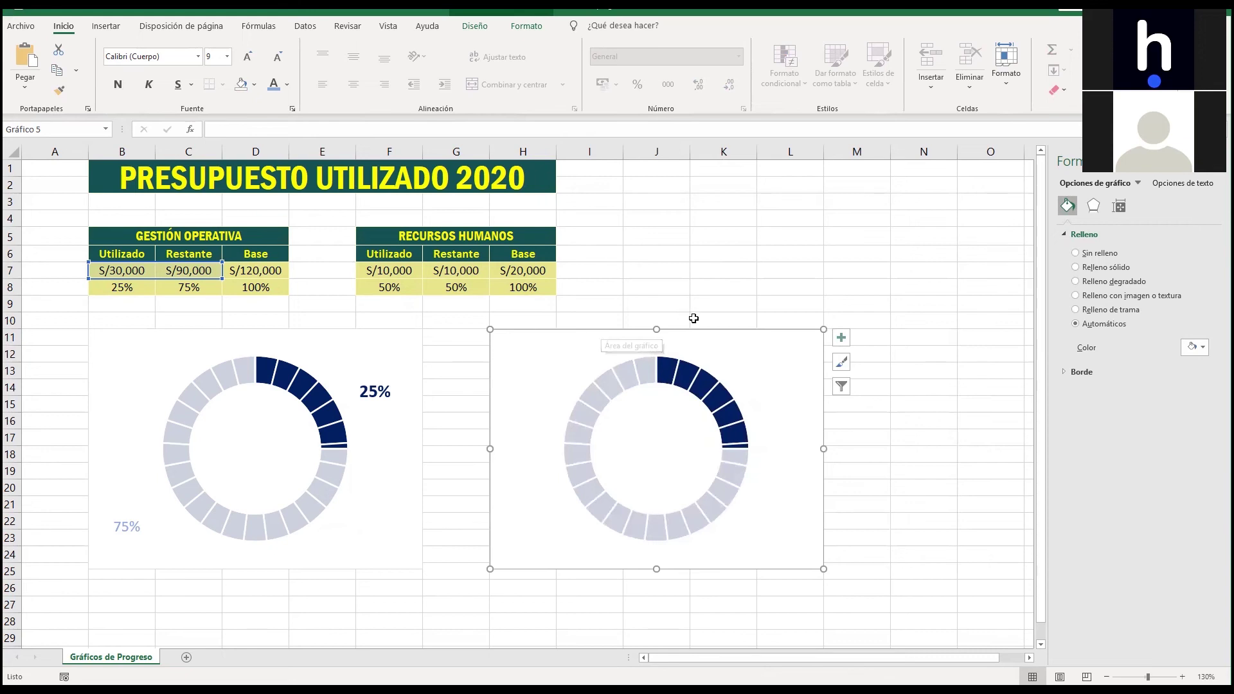
pyautogui.moveTo(395, 271); pyautogui.dragTo(454, 272)
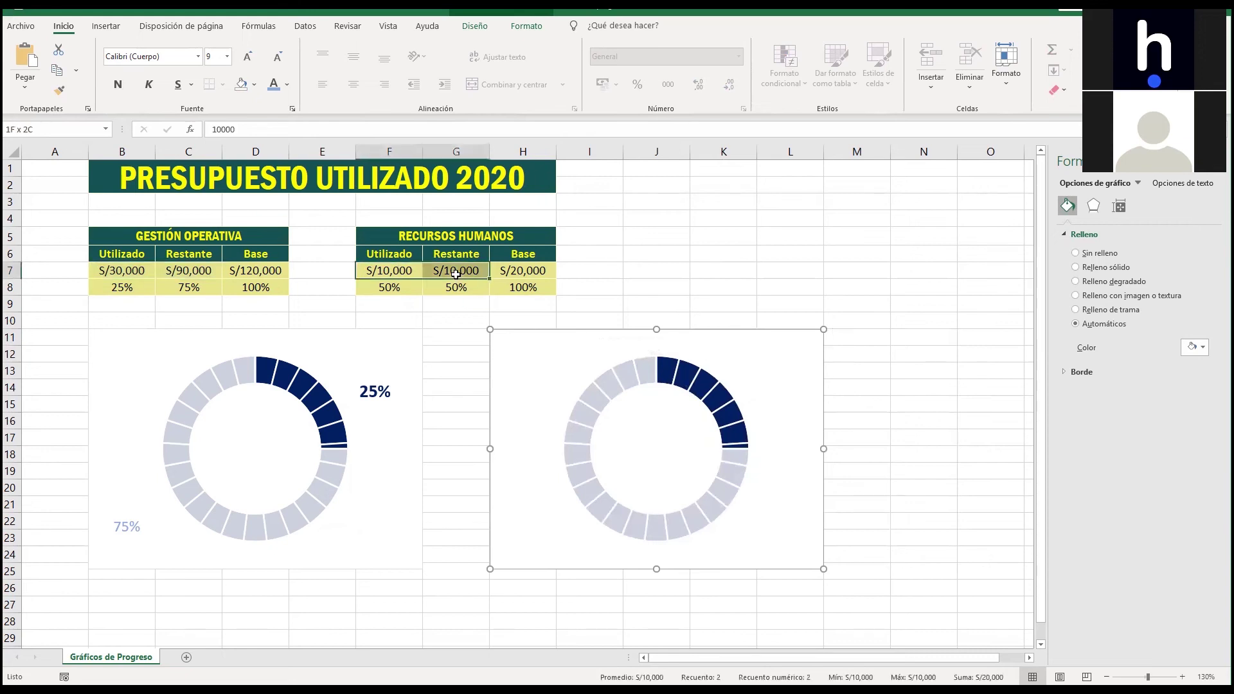
pyautogui.click(754, 283)
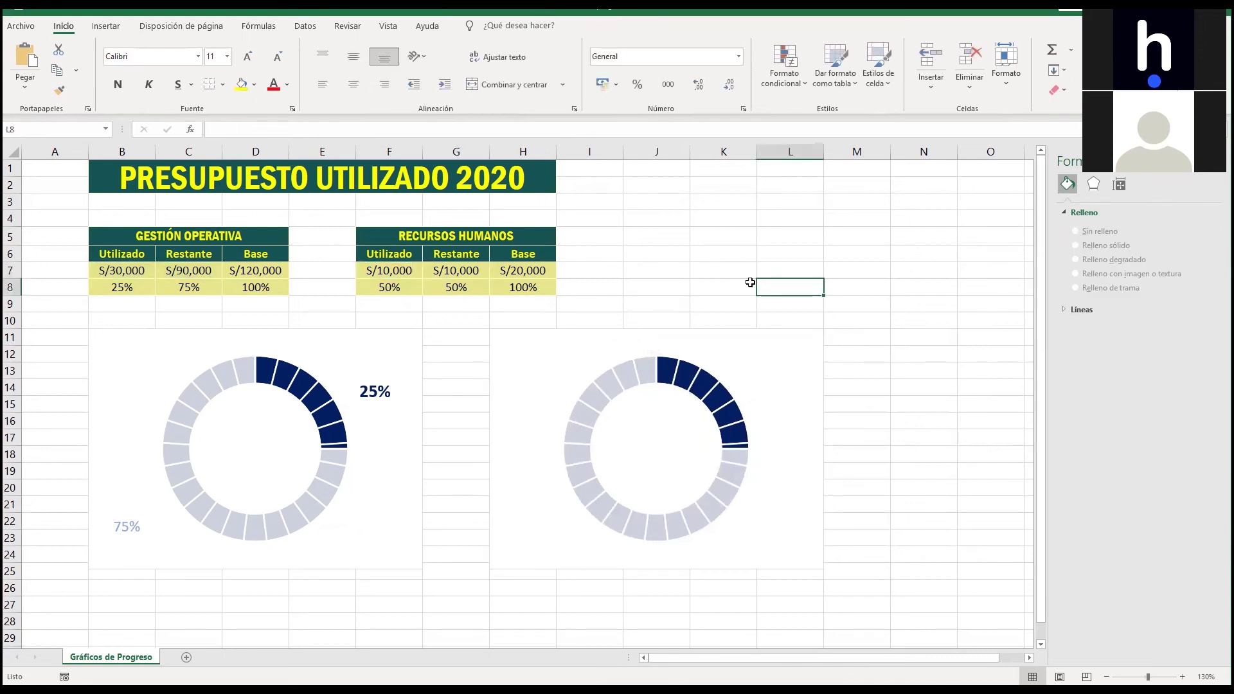
# In Seleccionar datos, replace the copied chart's B7:C7 range with F7:G7.
pyautogui.rightClick(717, 402)
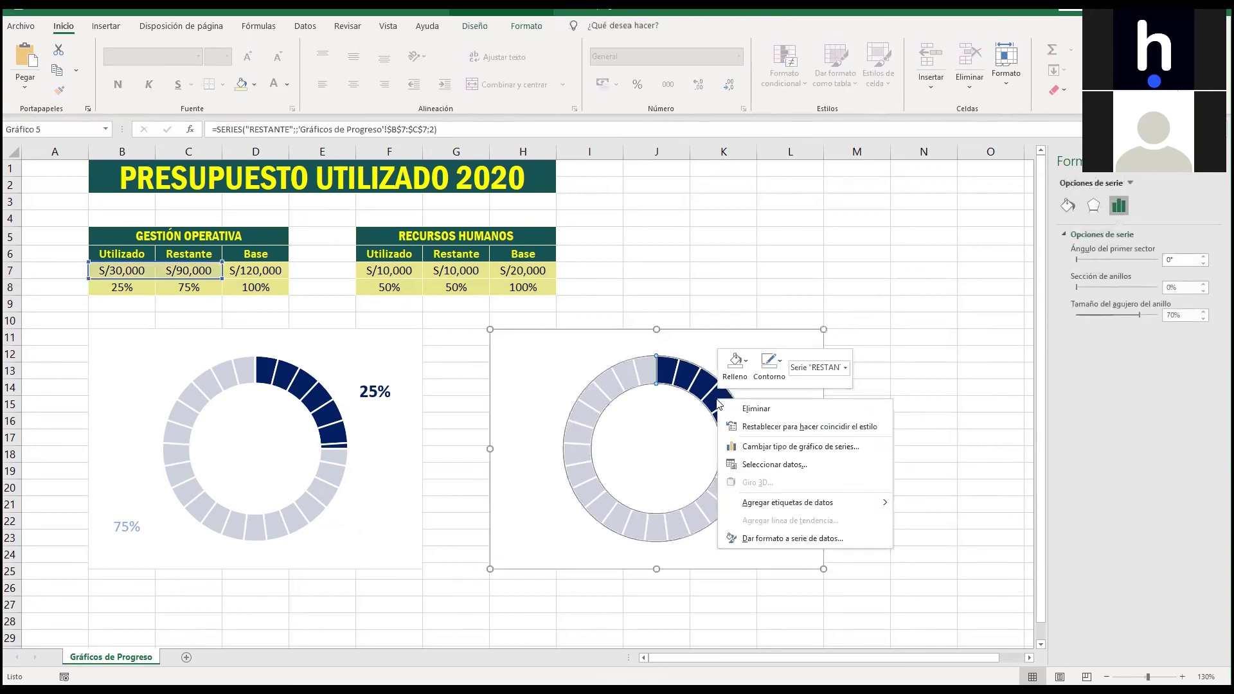
pyautogui.click(817, 463)
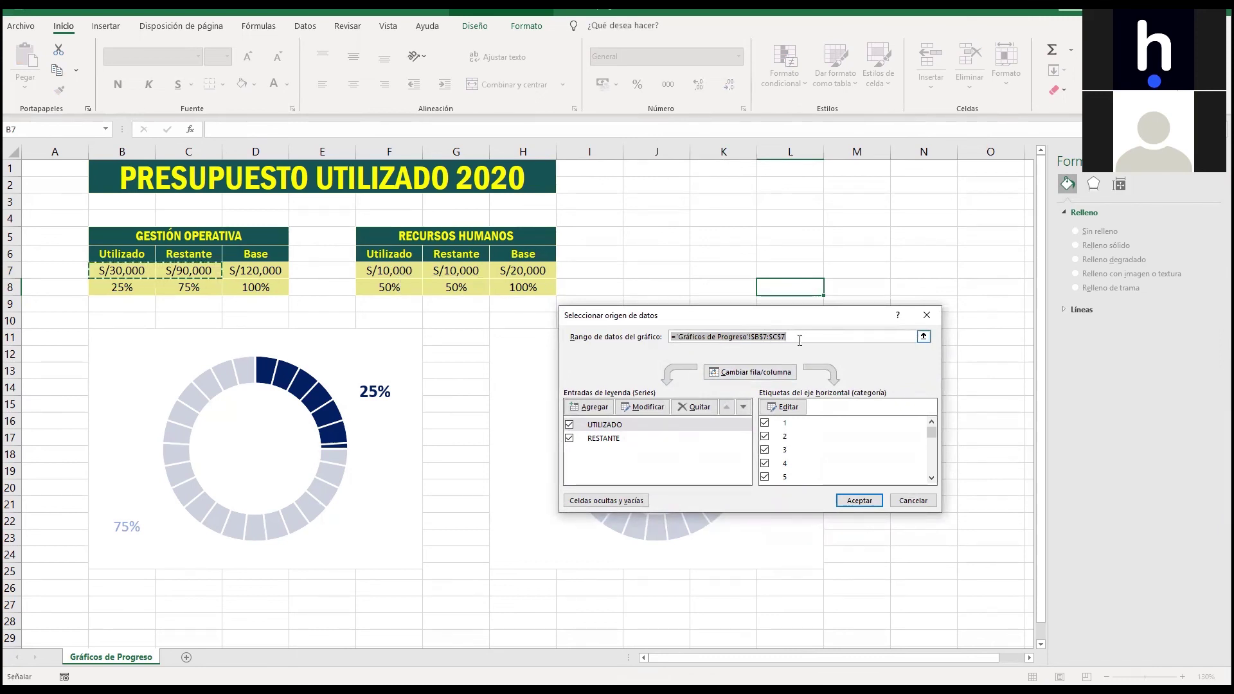
pyautogui.press('BackSpace')
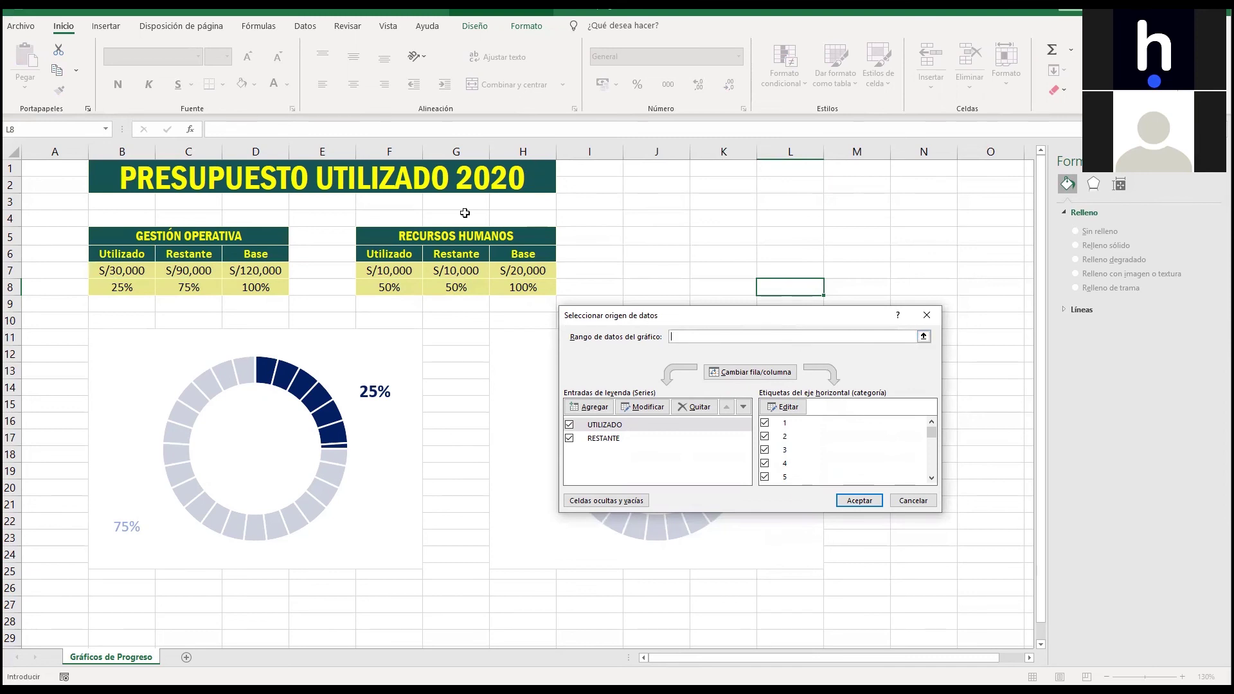
pyautogui.moveTo(405, 262); pyautogui.dragTo(454, 268)
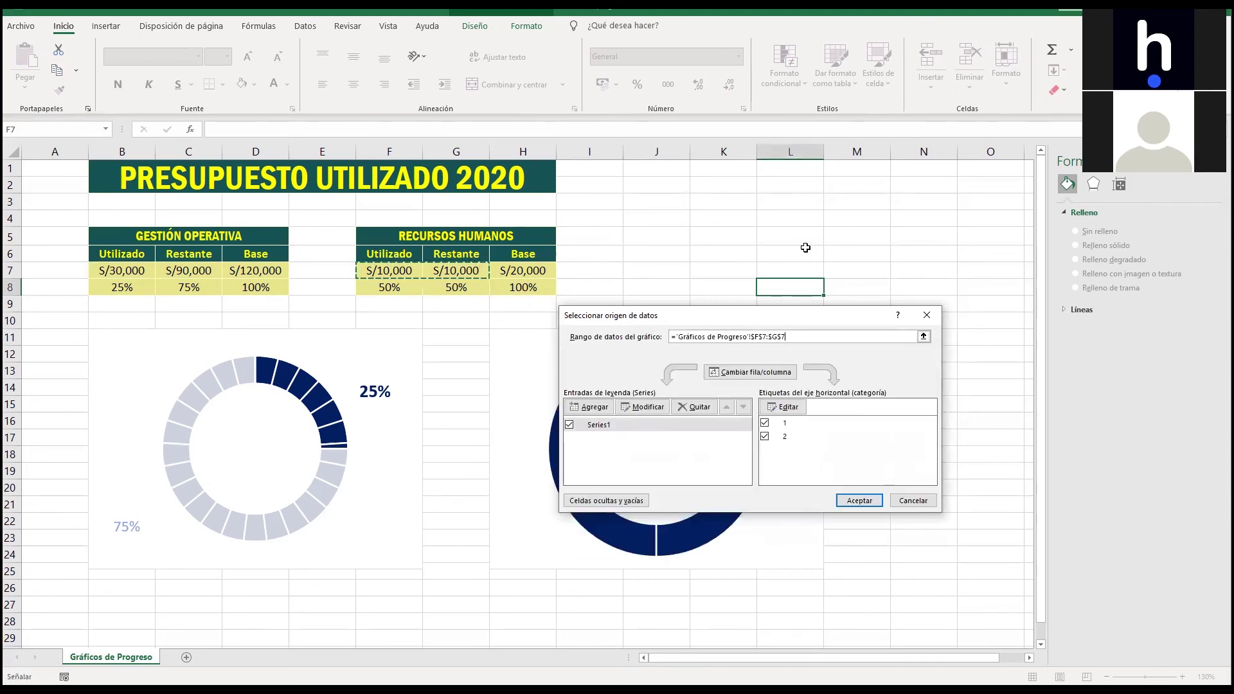
pyautogui.click(873, 504)
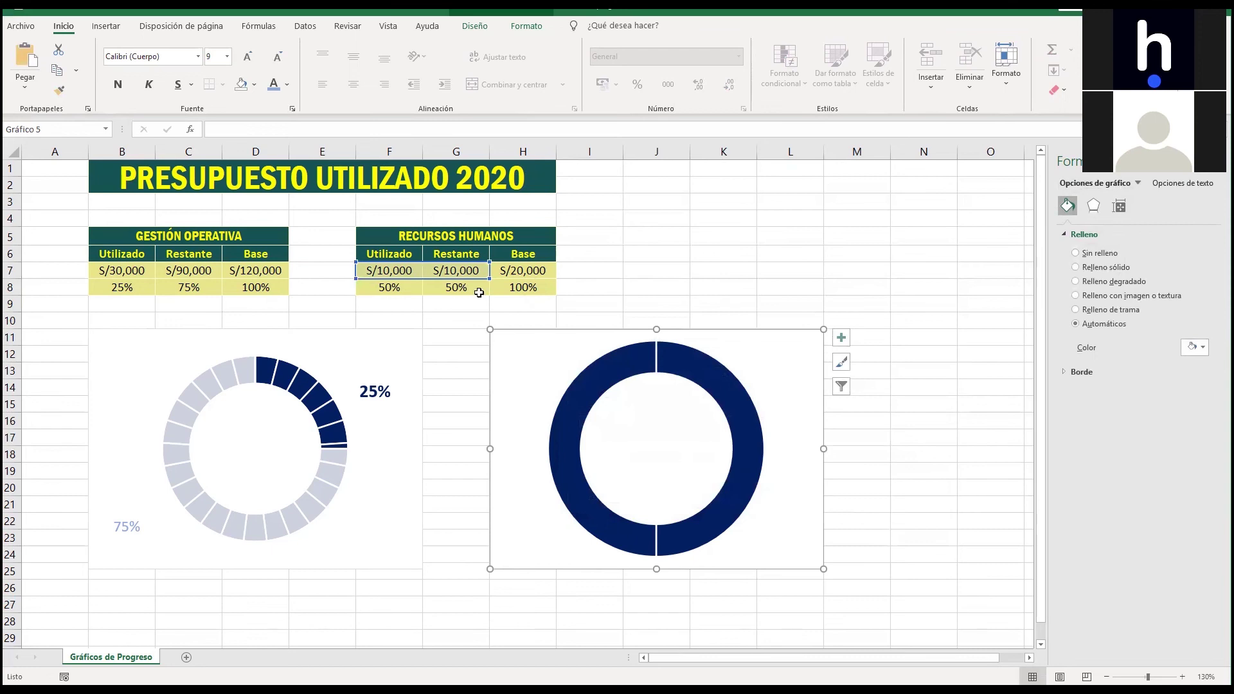
# Enter 15,000 as the Recursos Humanos used amount in F7.
pyautogui.click(724, 248)
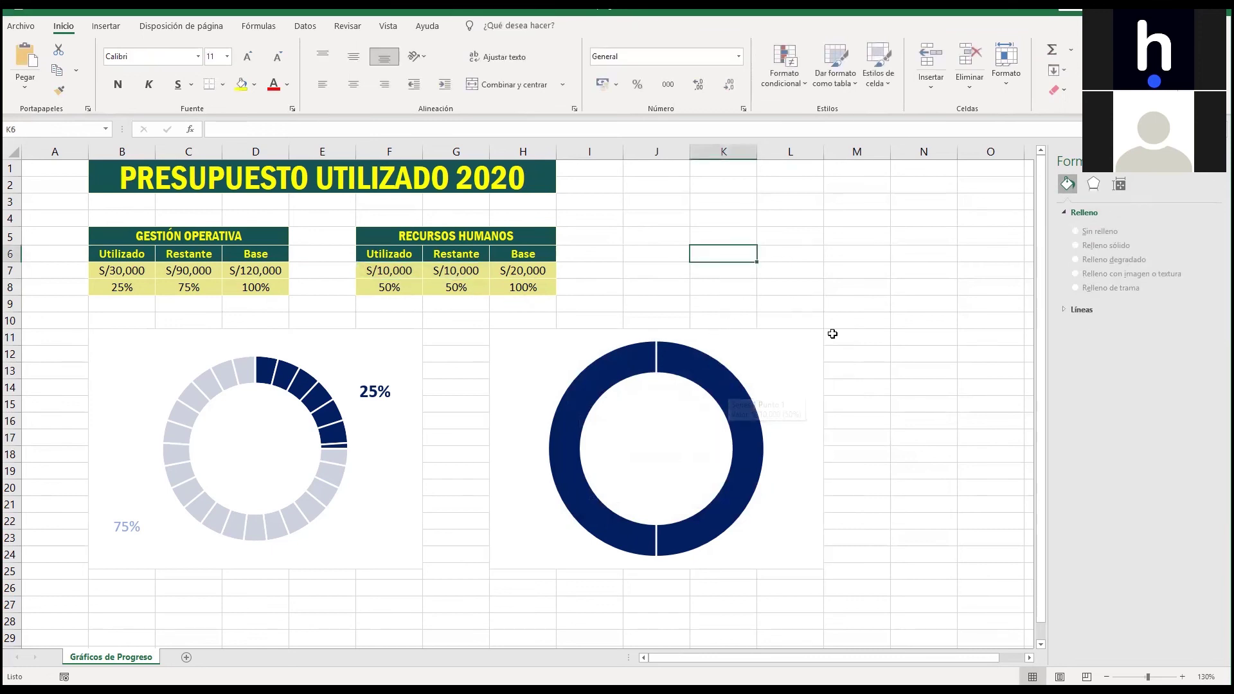
pyautogui.click(381, 276)
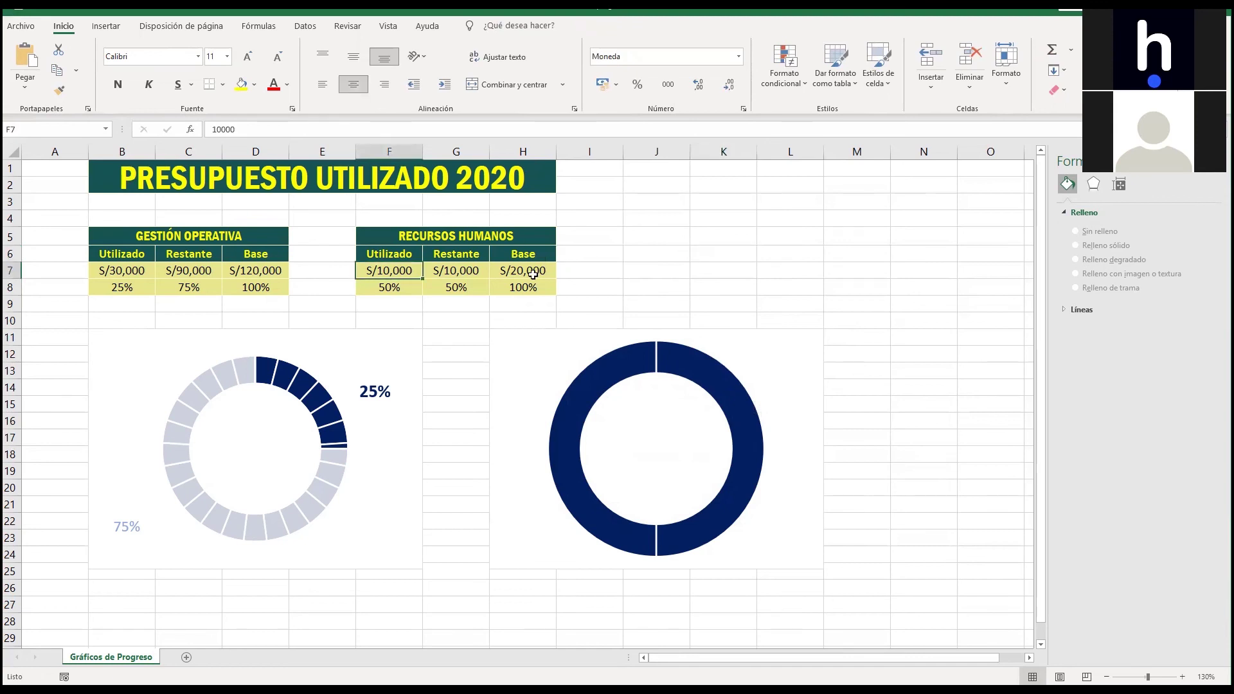
pyautogui.click(534, 274)
pyautogui.click(406, 267)
pyautogui.write('15')
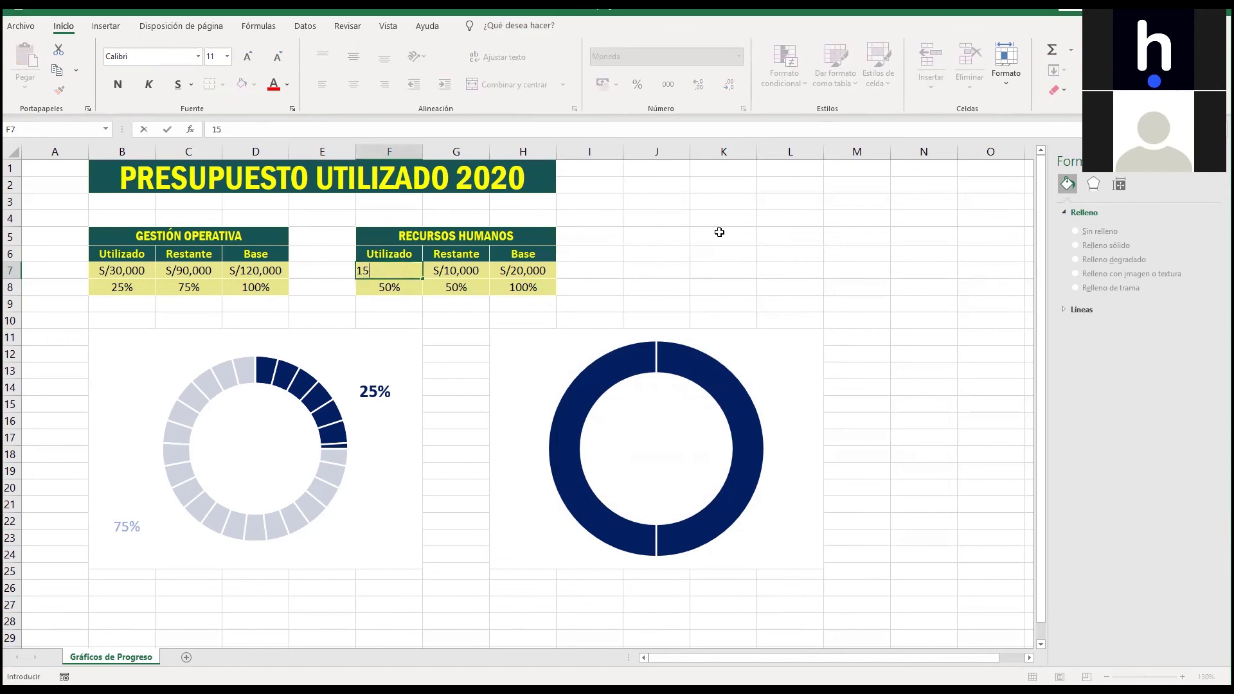
pyautogui.write('000')
pyautogui.press('Return')
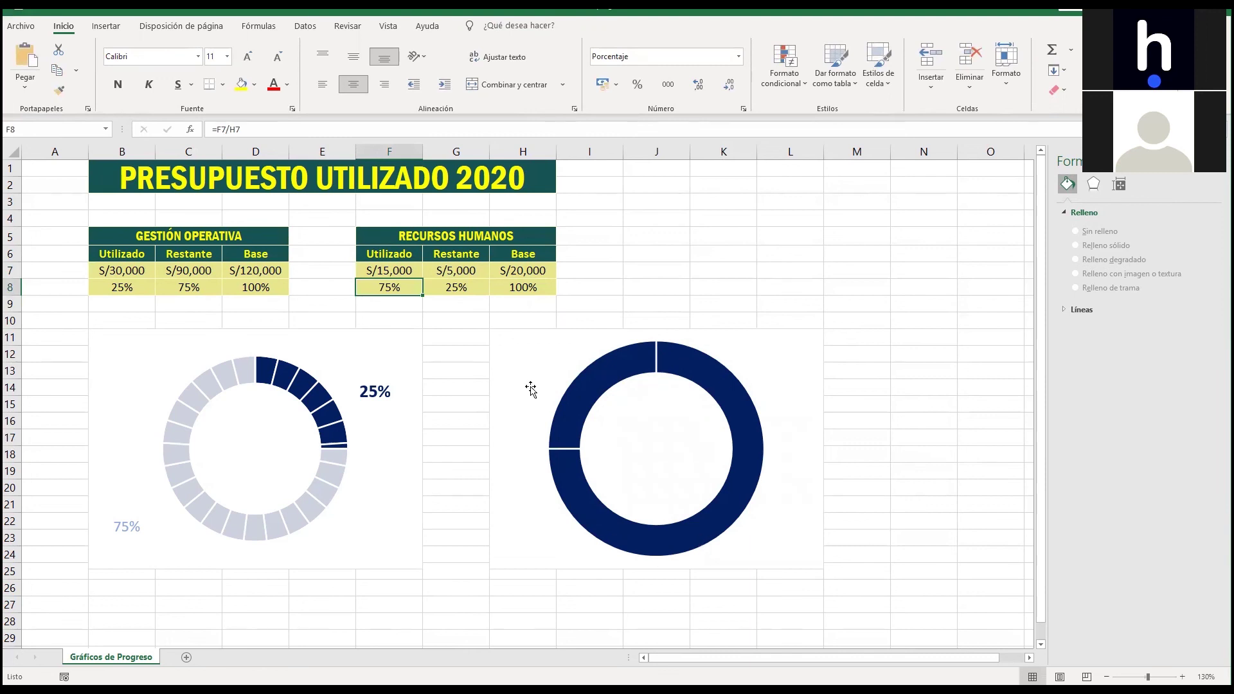
# Check the H7 base of 20,000 and the G7 Restante formula =H7-F7.
pyautogui.doubleClick(537, 272)
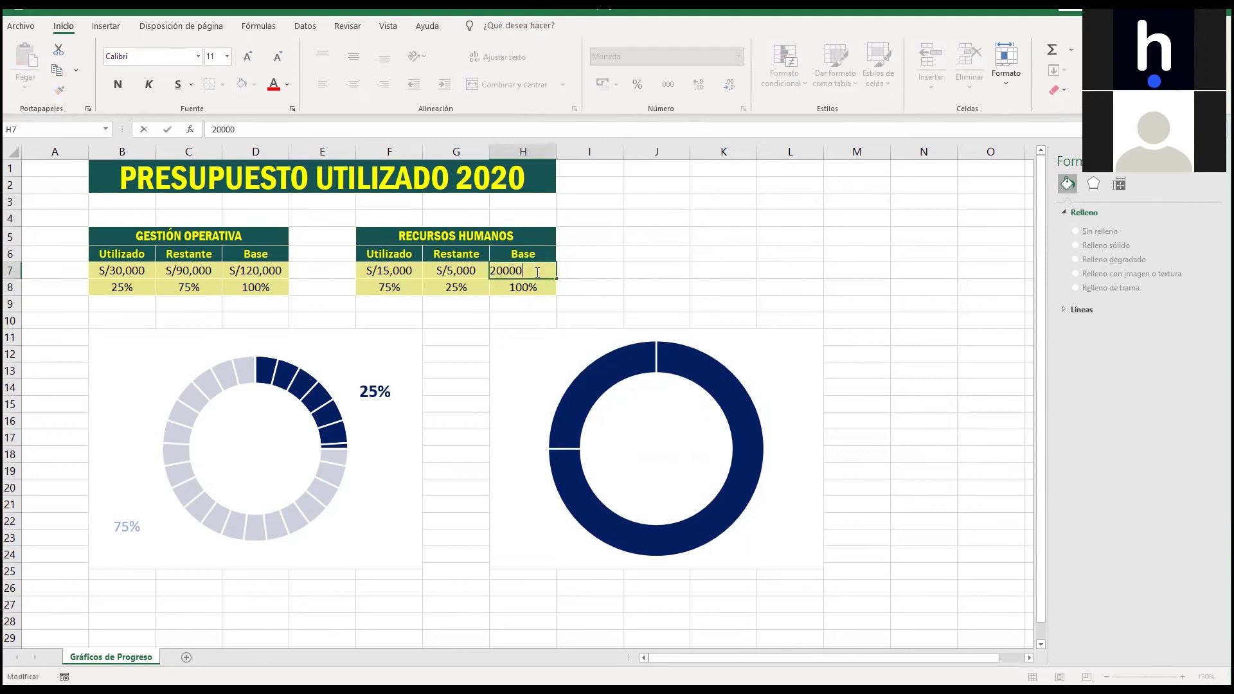
pyautogui.hotkey('ctrl', 'Return')
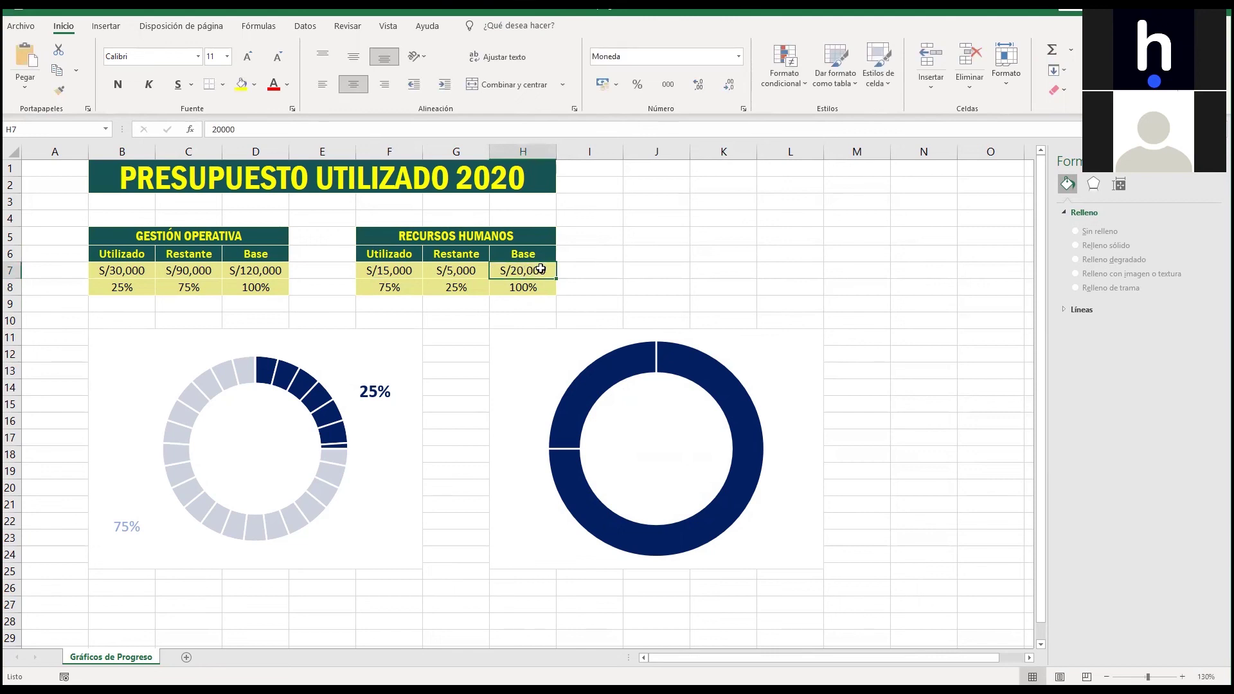
pyautogui.doubleClick(457, 272)
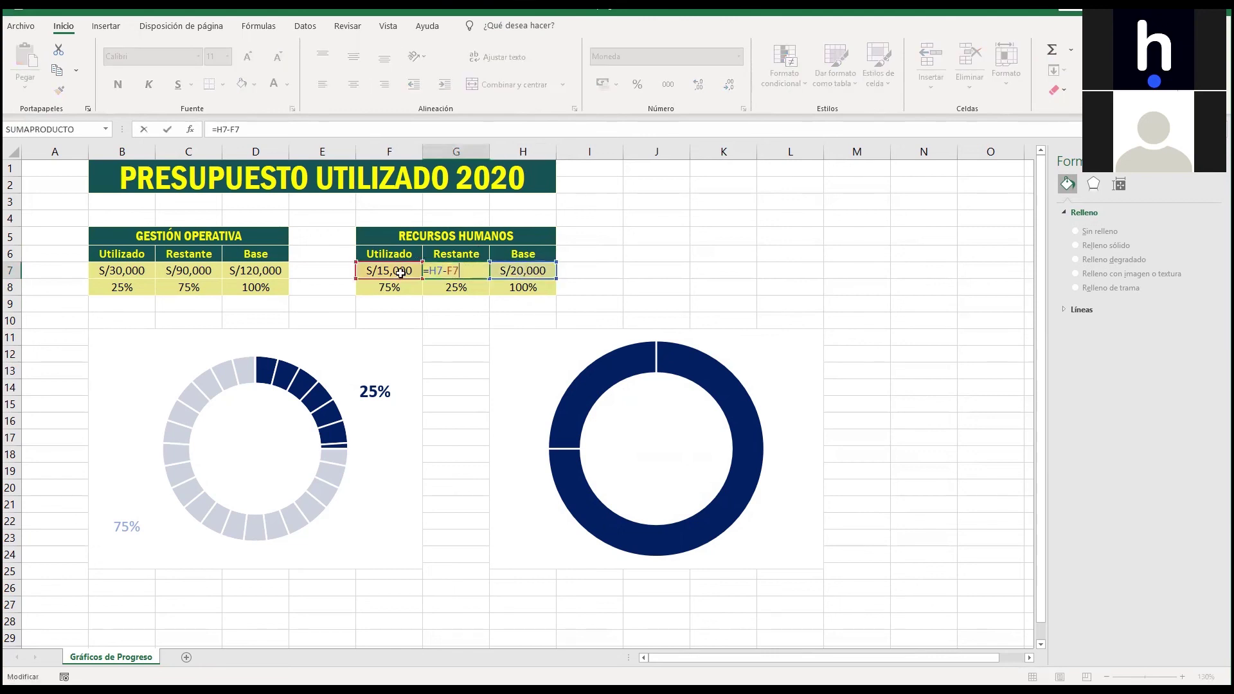
pyautogui.hotkey('ctrl', 'Return')
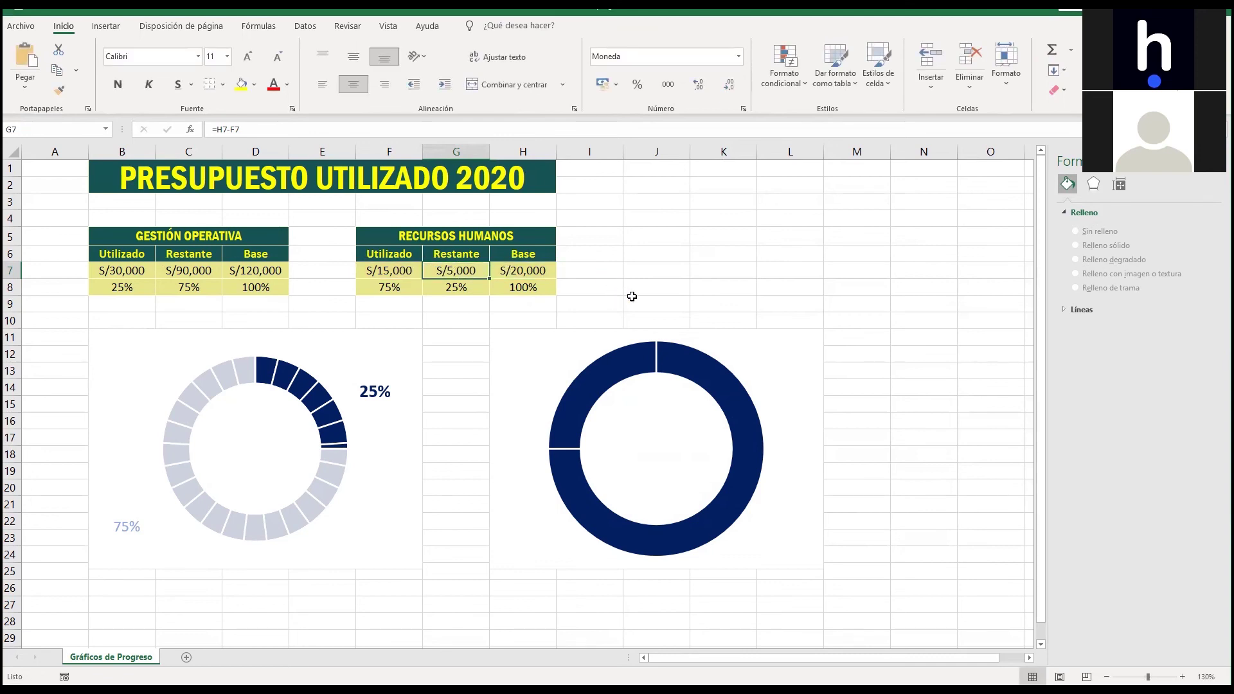
pyautogui.moveTo(664, 368)
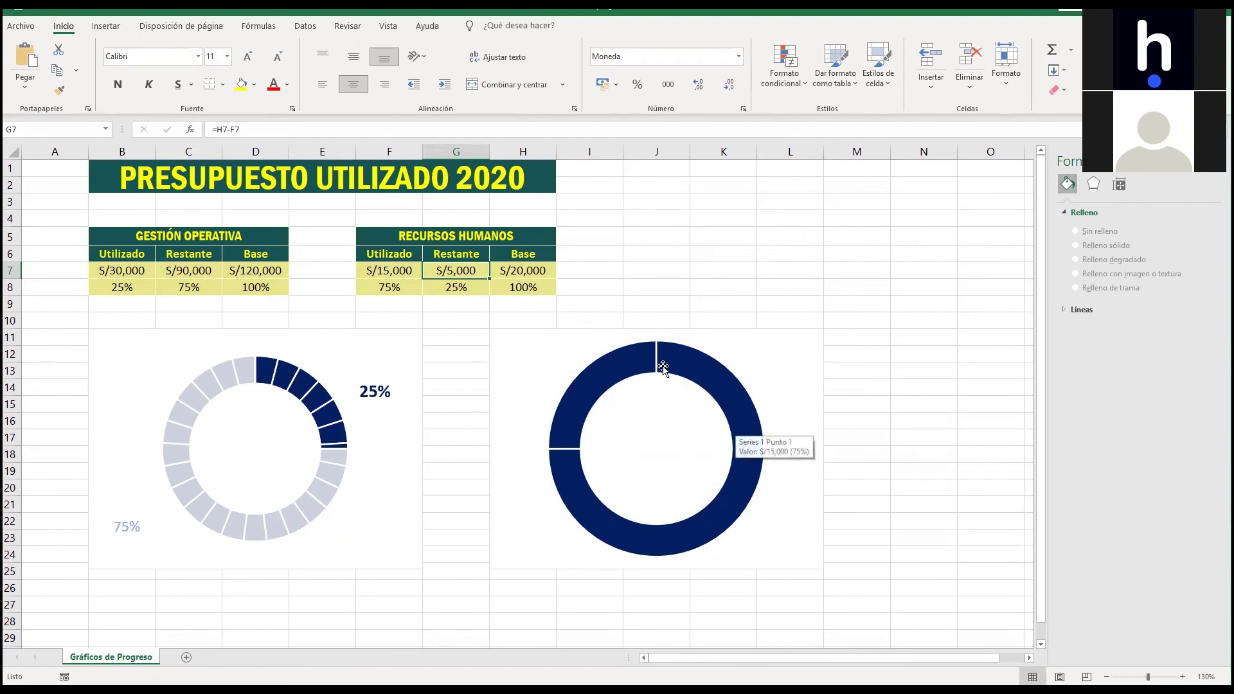
pyautogui.click(610, 368)
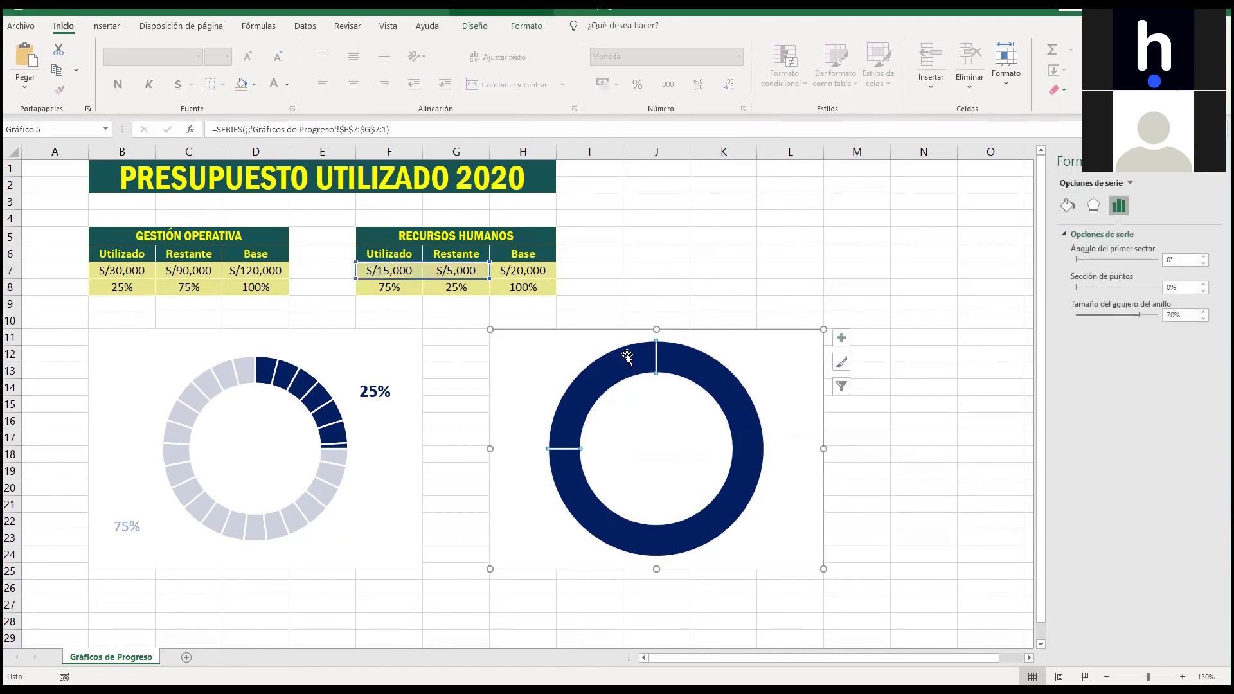
pyautogui.click(1068, 205)
pyautogui.click(1084, 234)
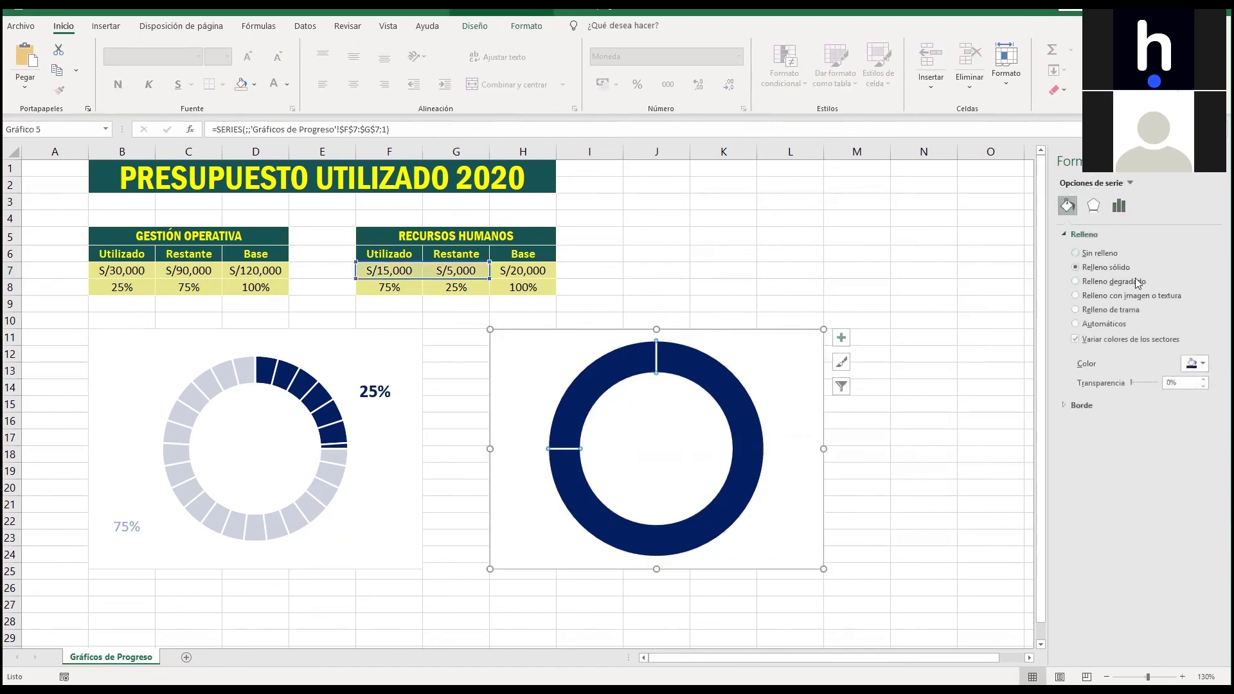
pyautogui.click(1193, 363)
pyautogui.click(1232, 484)
pyautogui.click(787, 256)
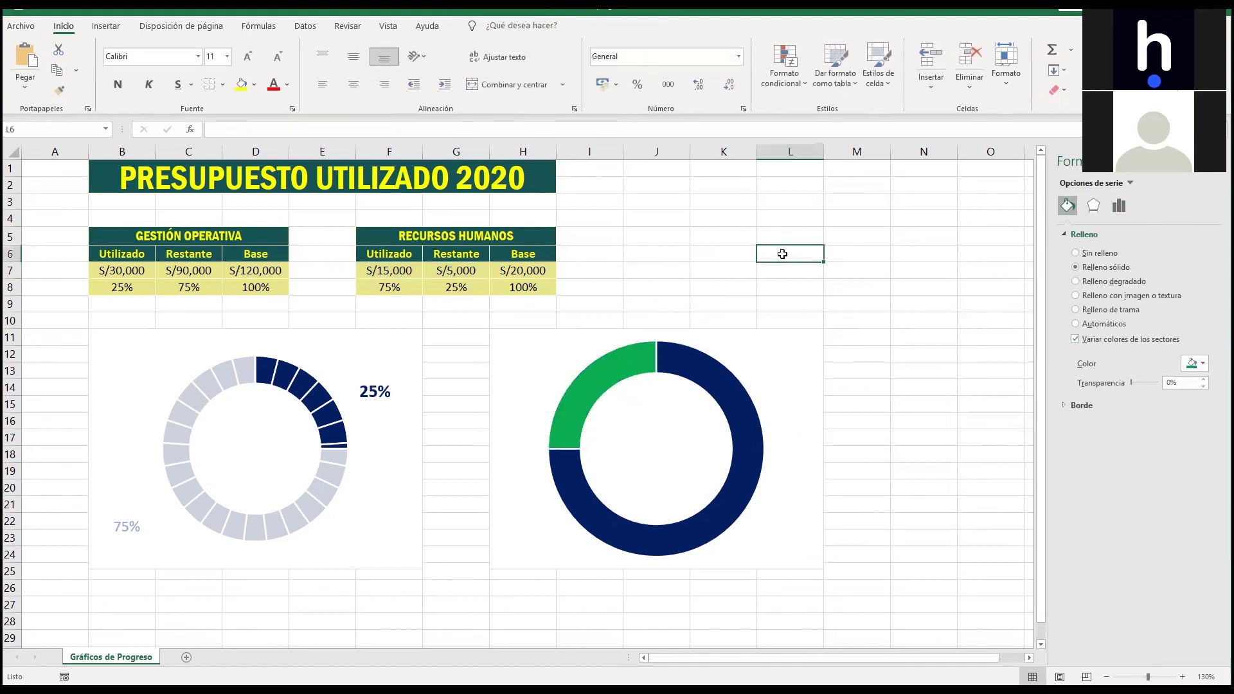
pyautogui.click(650, 214)
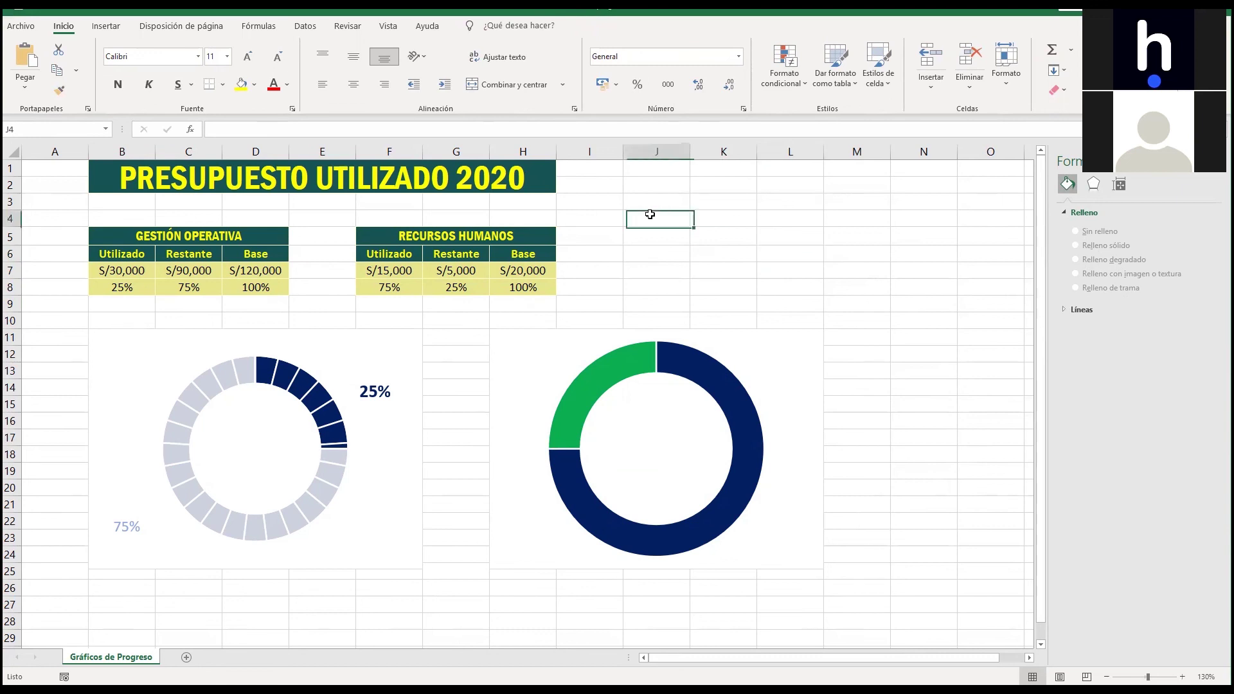
# Draw an oval shape, then move and shrink it into a circle centred in the doughnut hole.
pyautogui.click(106, 26)
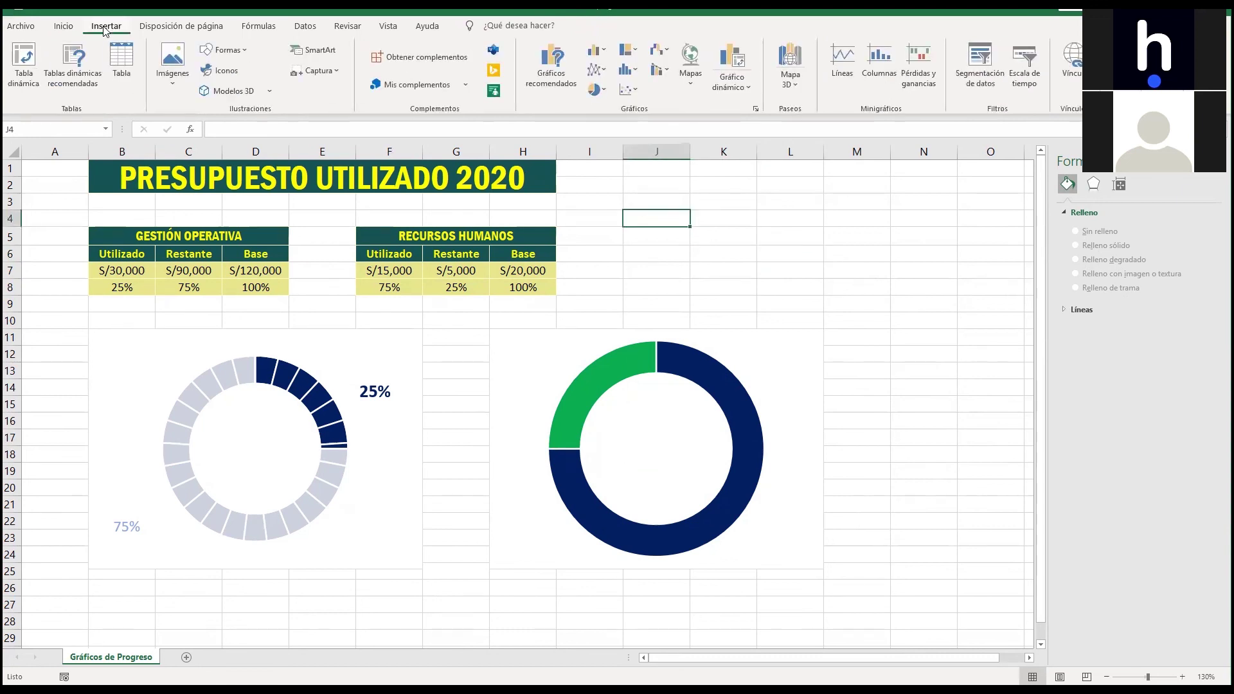
pyautogui.click(225, 52)
pyautogui.click(251, 88)
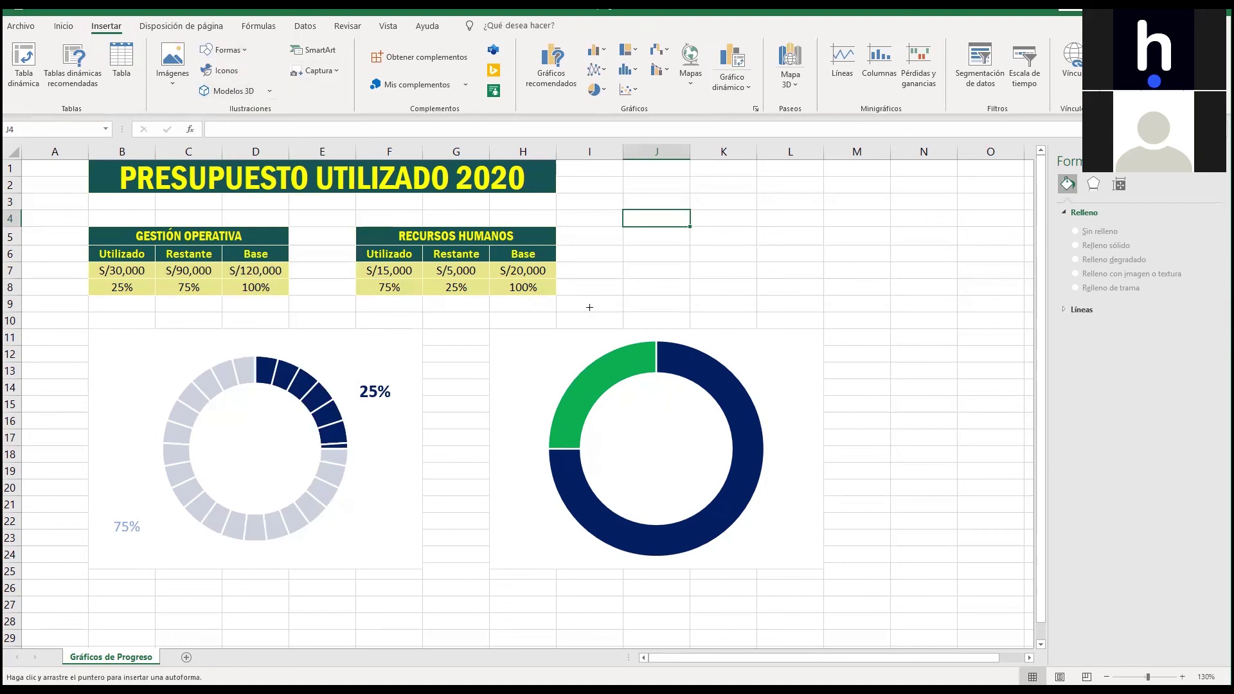
pyautogui.moveTo(620, 278); pyautogui.dragTo(774, 412)
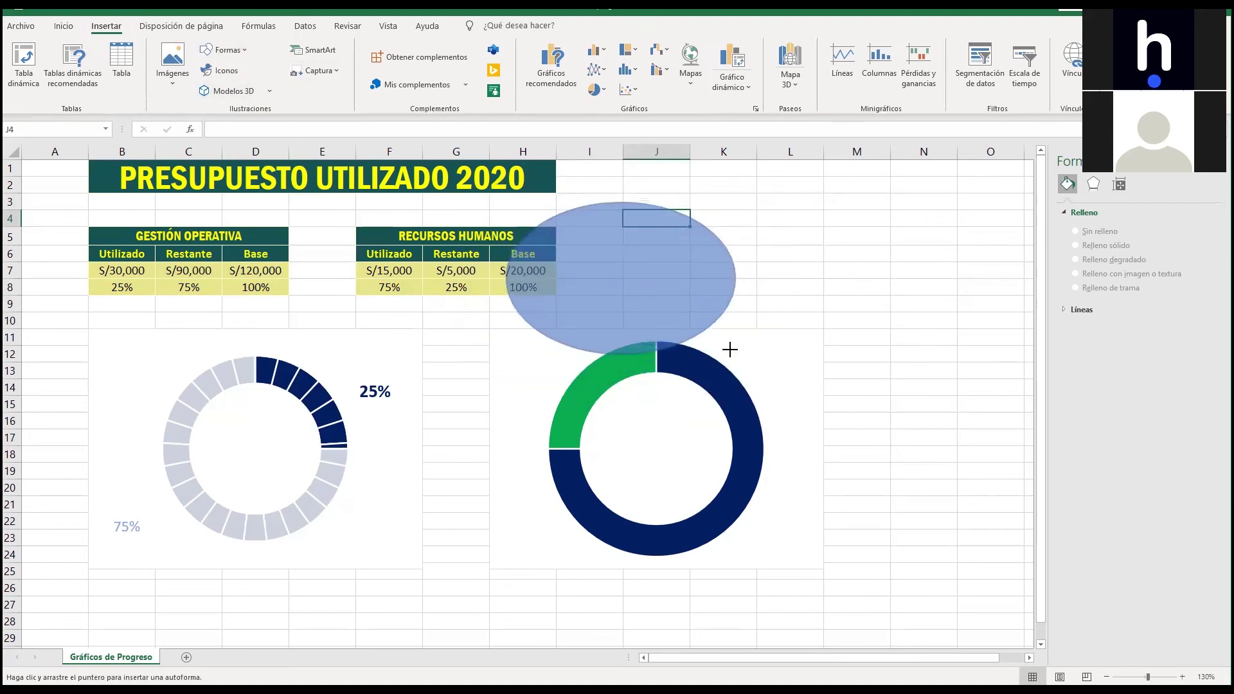
pyautogui.moveTo(773, 411)
pyautogui.mouseDown()
pyautogui.moveTo(652, 312)
pyautogui.moveTo(683, 325)
pyautogui.moveTo(700, 354)
pyautogui.mouseUp()
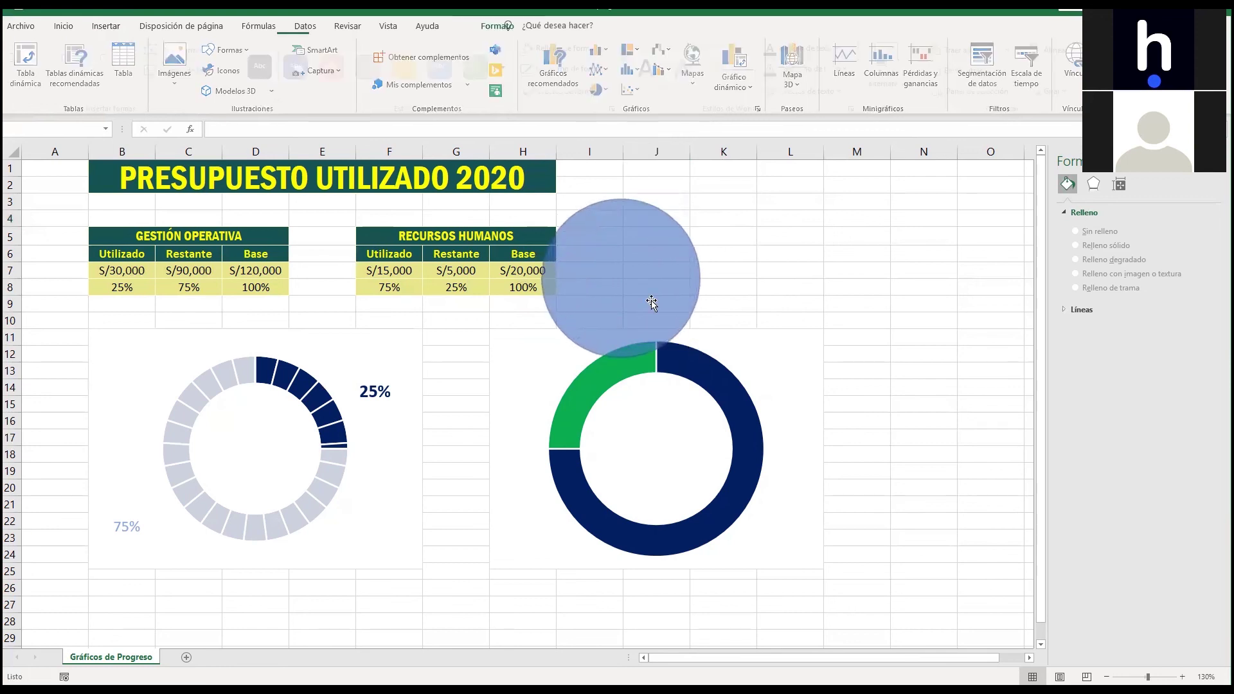
pyautogui.moveTo(652, 302); pyautogui.dragTo(688, 478)
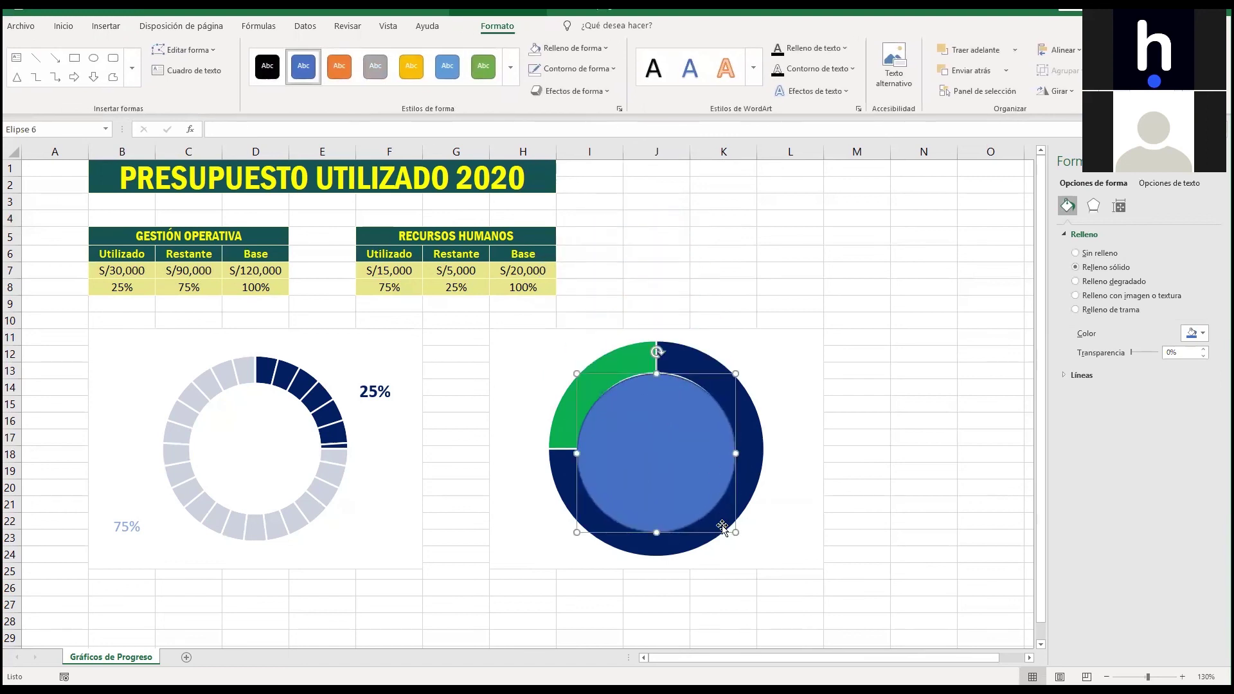
pyautogui.moveTo(736, 532); pyautogui.dragTo(707, 507)
pyautogui.moveTo(665, 441); pyautogui.dragTo(672, 446)
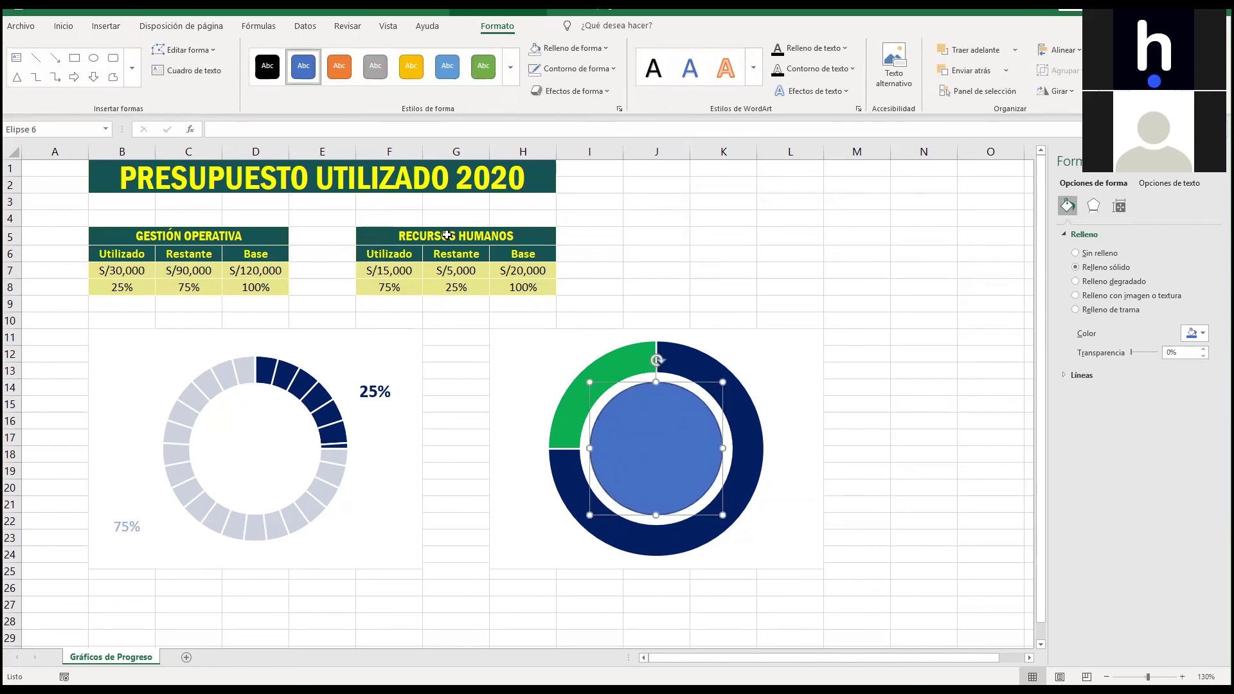
pyautogui.click(764, 275)
pyautogui.click(664, 441)
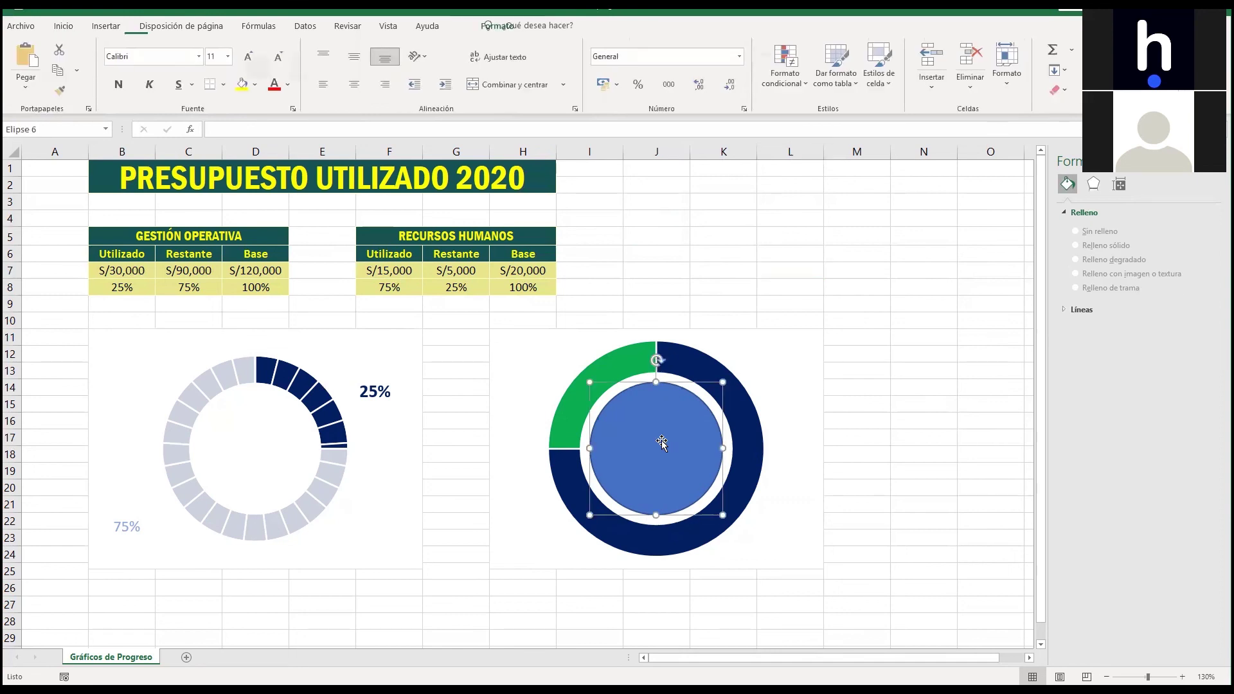
# Link the circle's text to cell F8 so it displays 75%.
pyautogui.click(306, 127)
pyautogui.write('=')
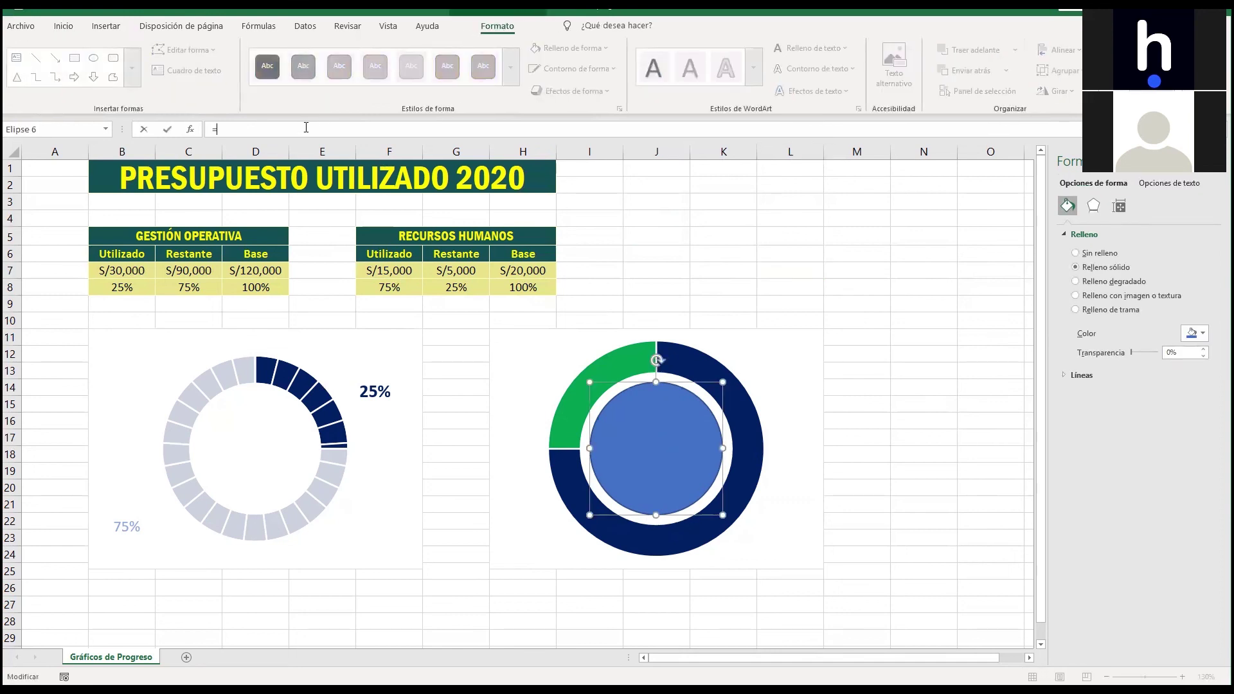
pyautogui.click(392, 288)
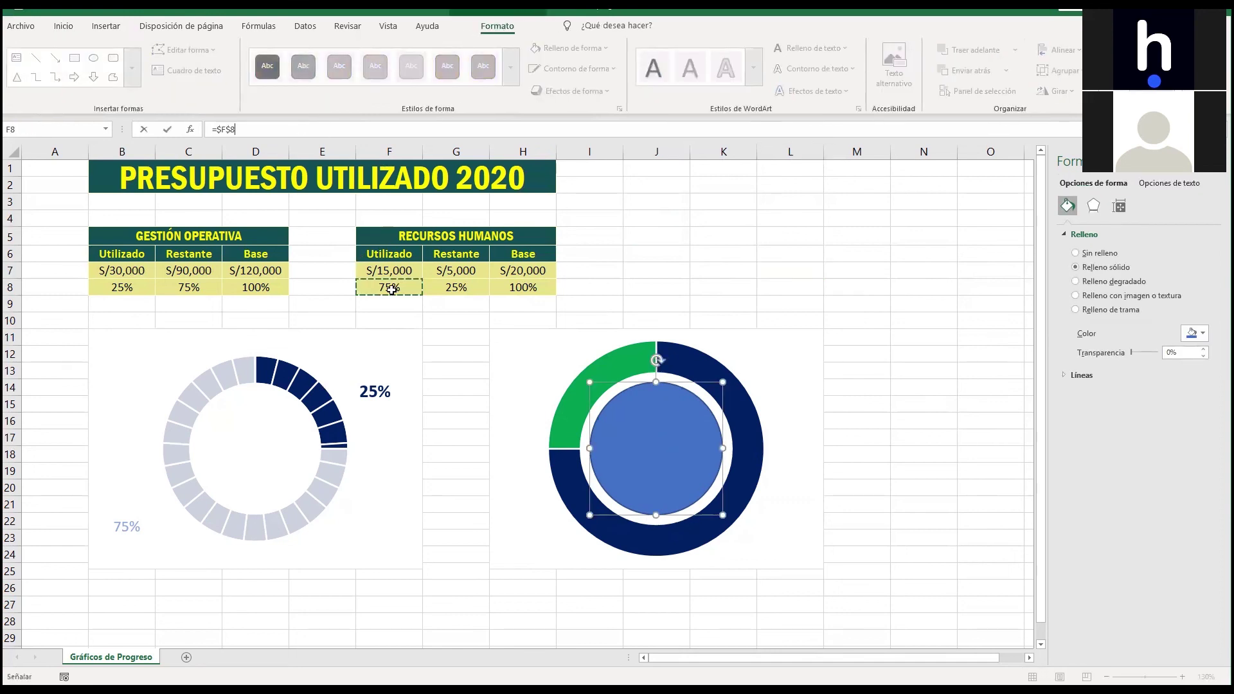
pyautogui.press('Return')
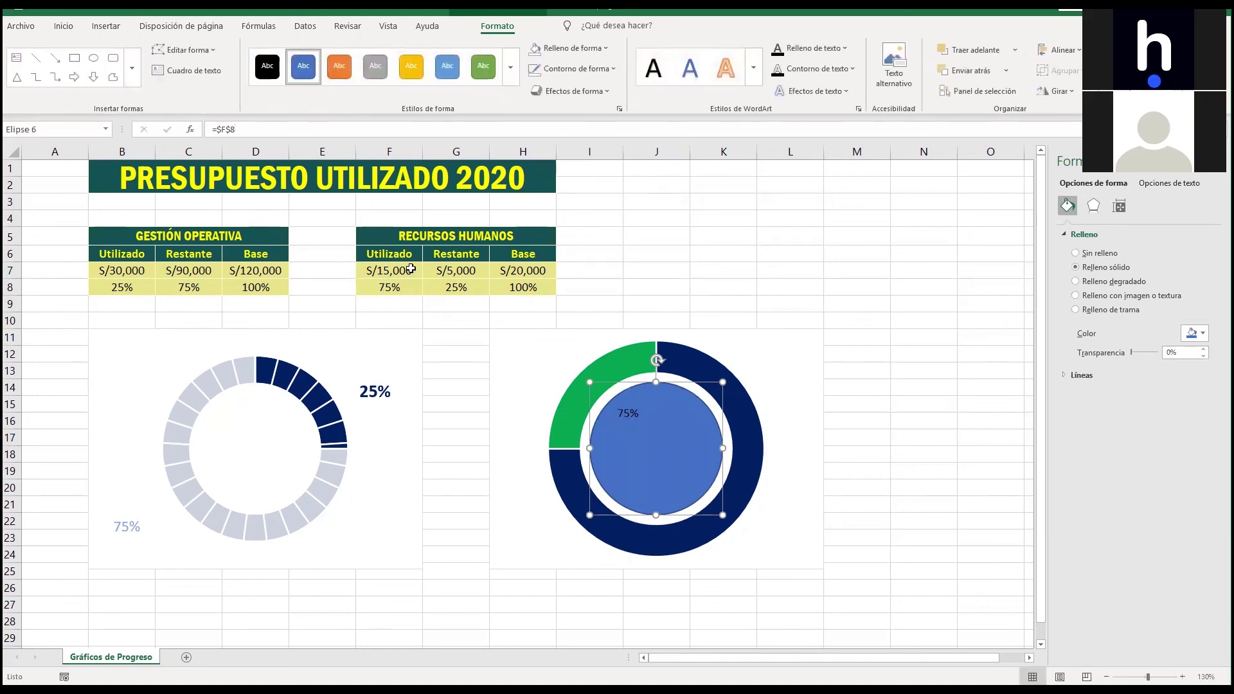
pyautogui.press('Escape')
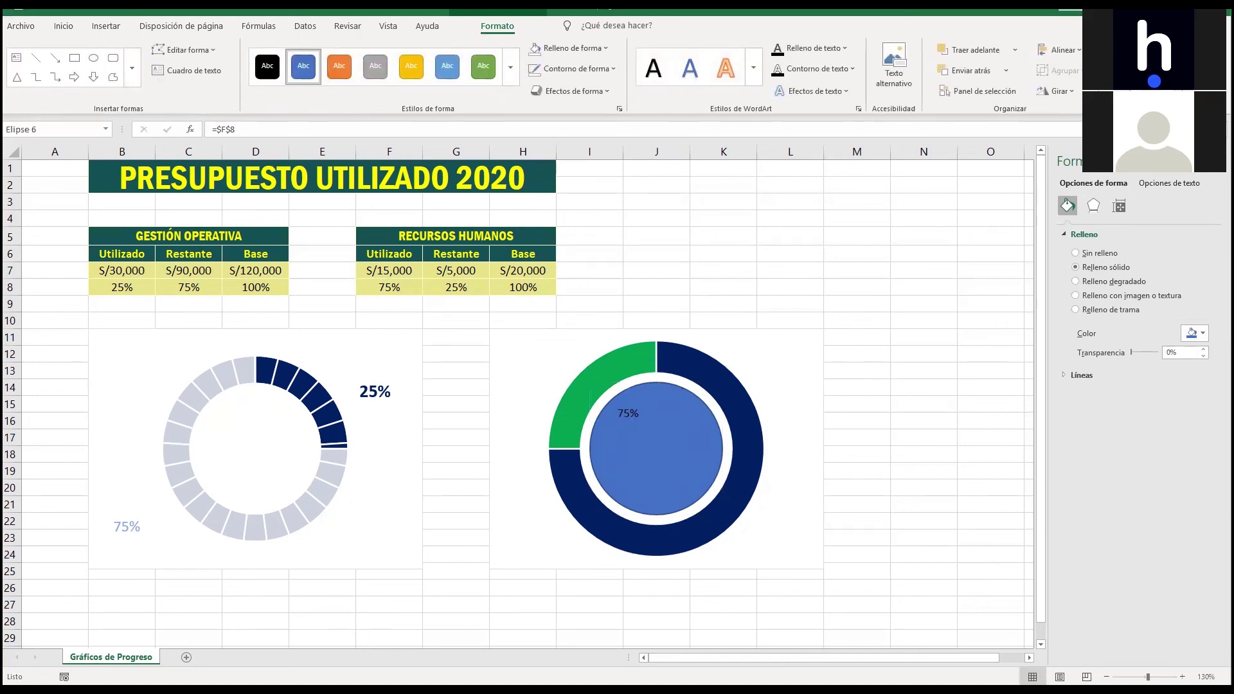
pyautogui.click(700, 415)
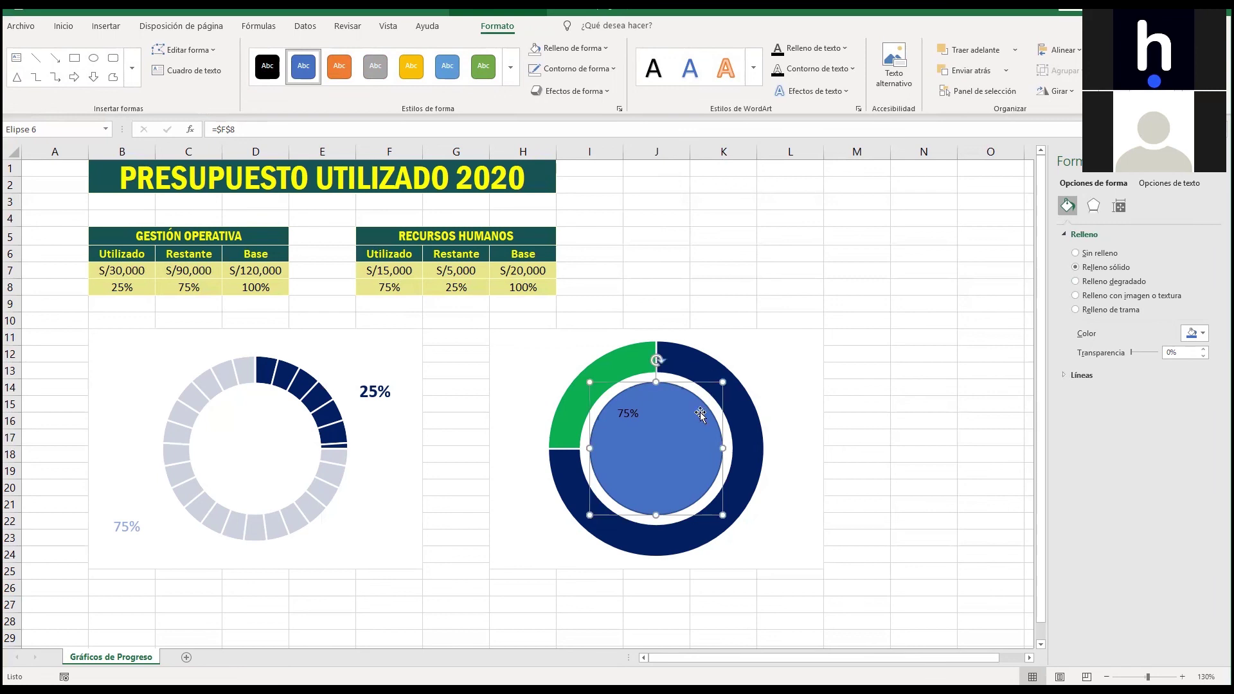
pyautogui.click(710, 266)
pyautogui.click(704, 441)
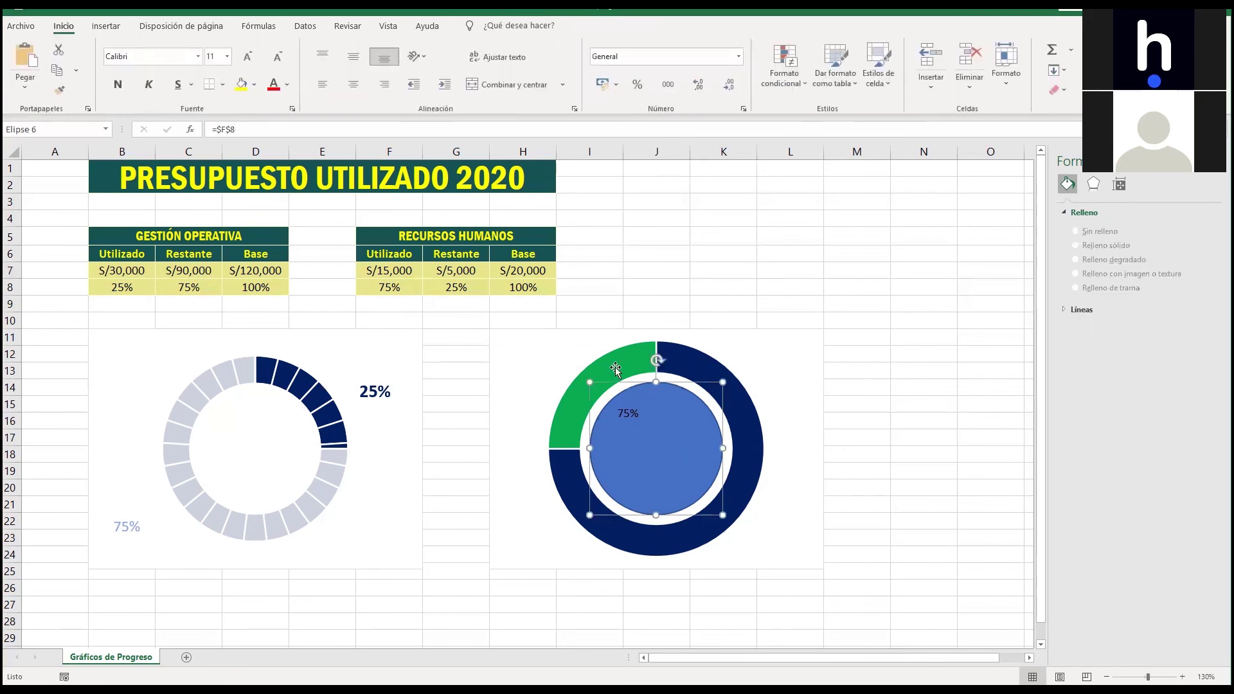
# Centre the 75% text both ways and make it size 20, bold and white.
pyautogui.click(63, 26)
pyautogui.click(354, 82)
pyautogui.click(353, 56)
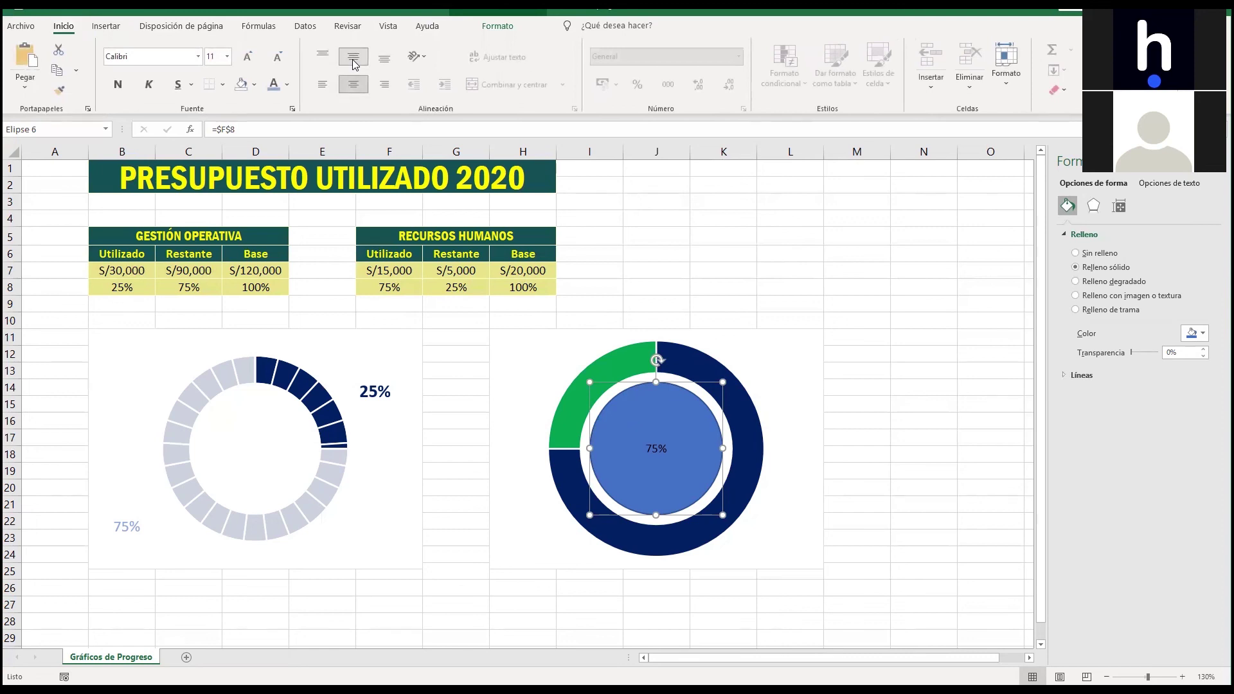
pyautogui.click(255, 59)
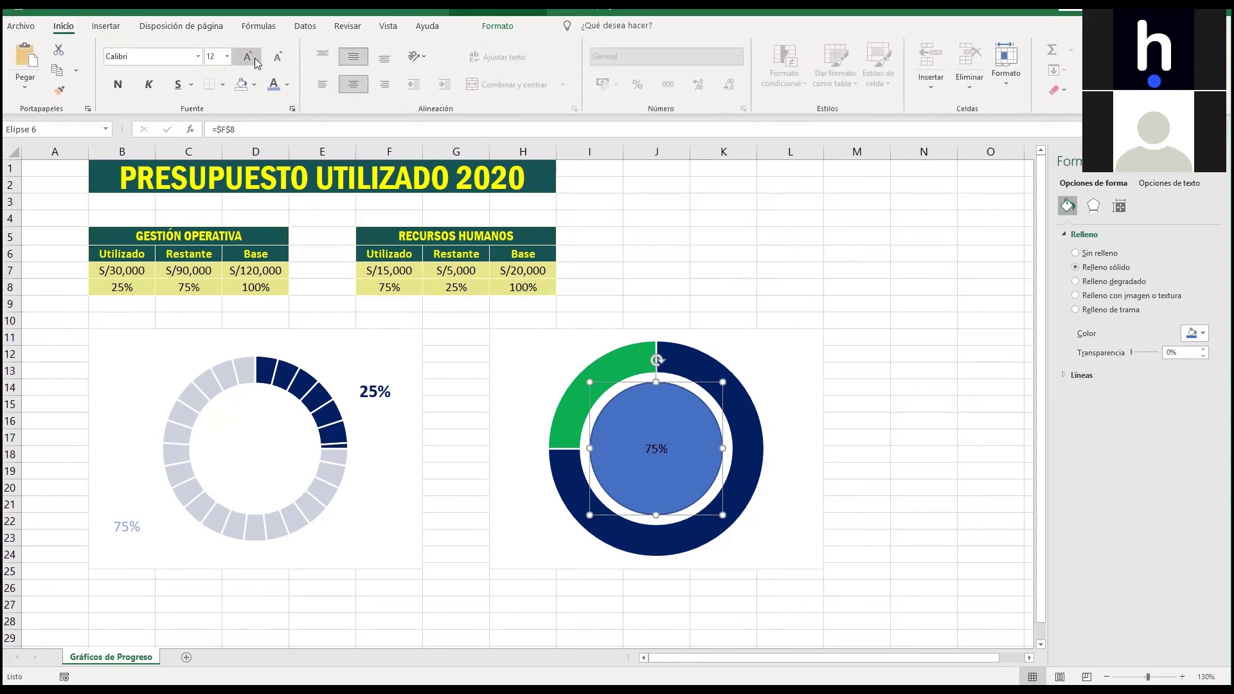
pyautogui.click(255, 59)
pyautogui.click(255, 60)
pyautogui.click(255, 59)
pyautogui.click(255, 59)
pyautogui.click(118, 86)
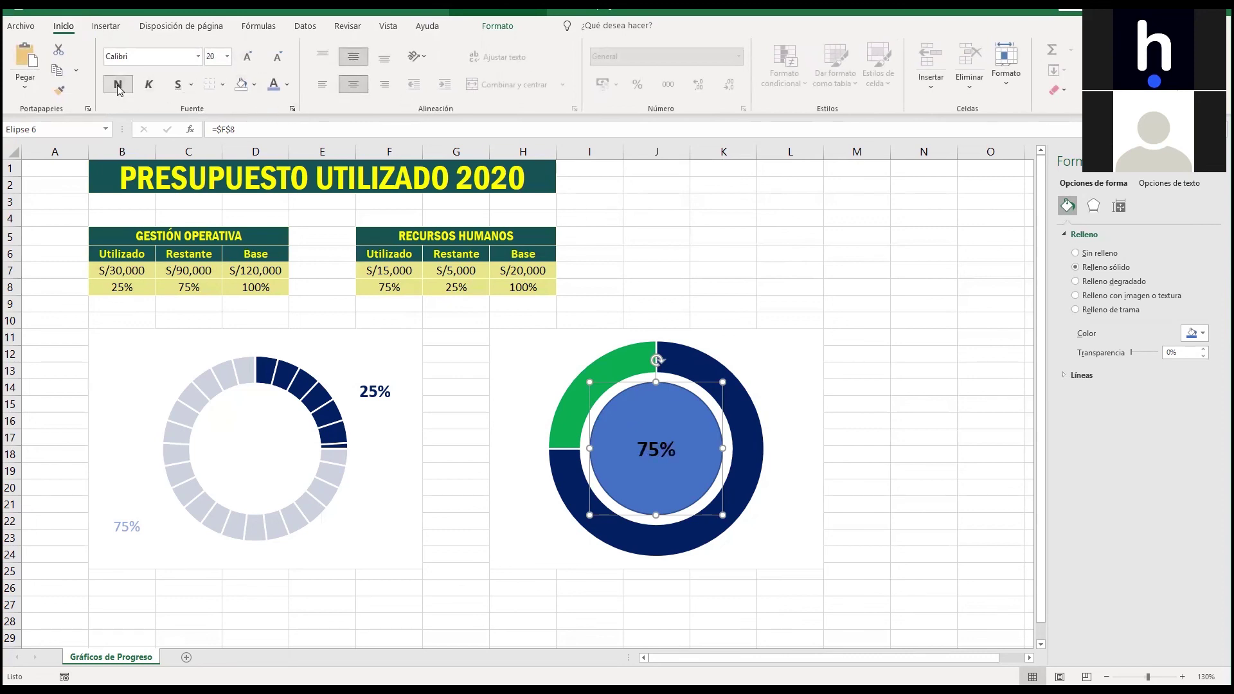
pyautogui.click(256, 87)
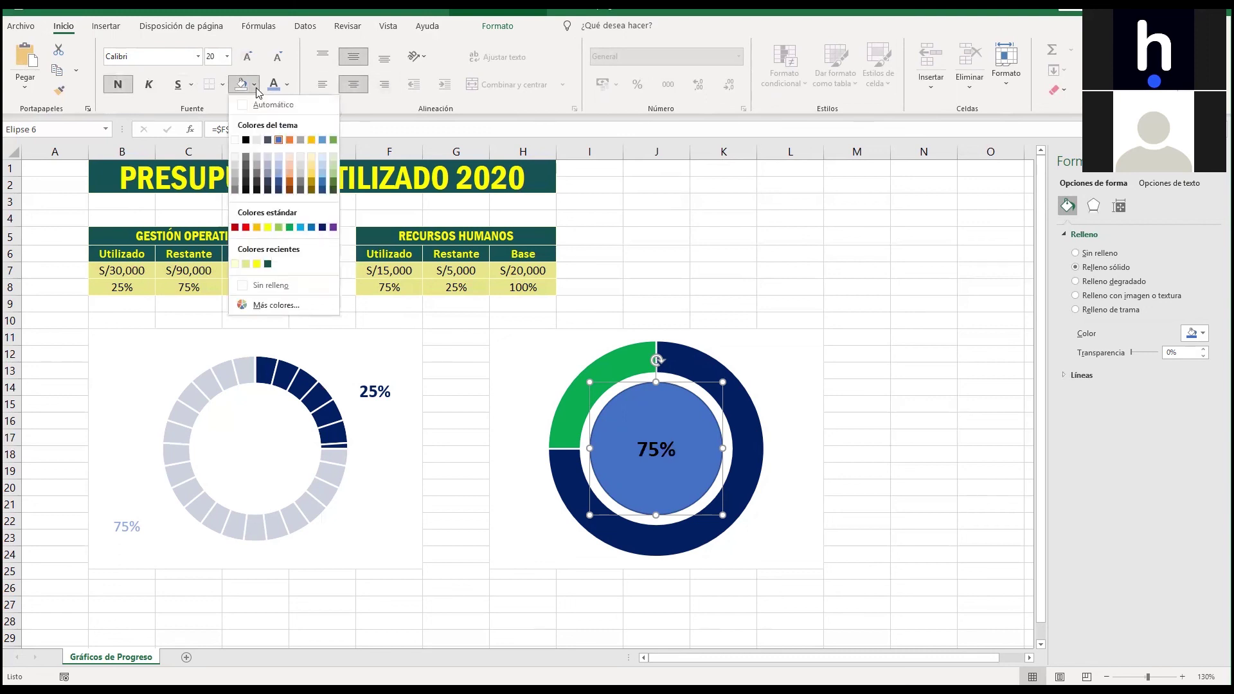
pyautogui.click(287, 85)
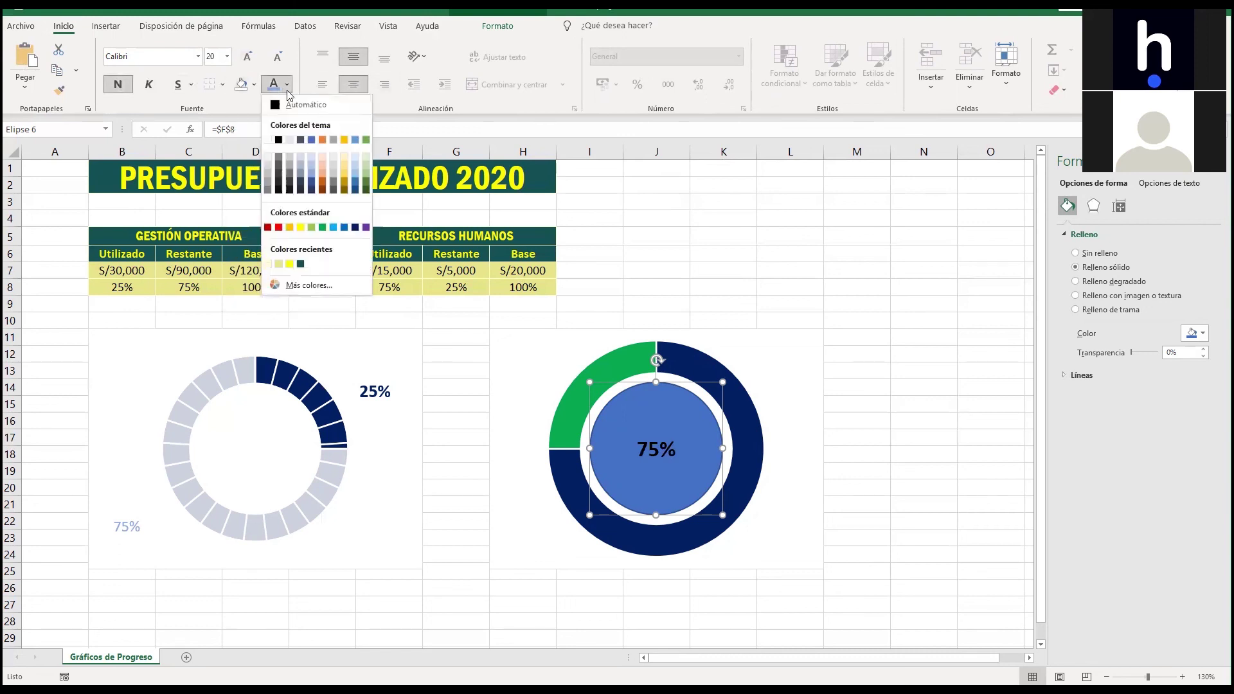
pyautogui.click(269, 140)
pyautogui.click(795, 269)
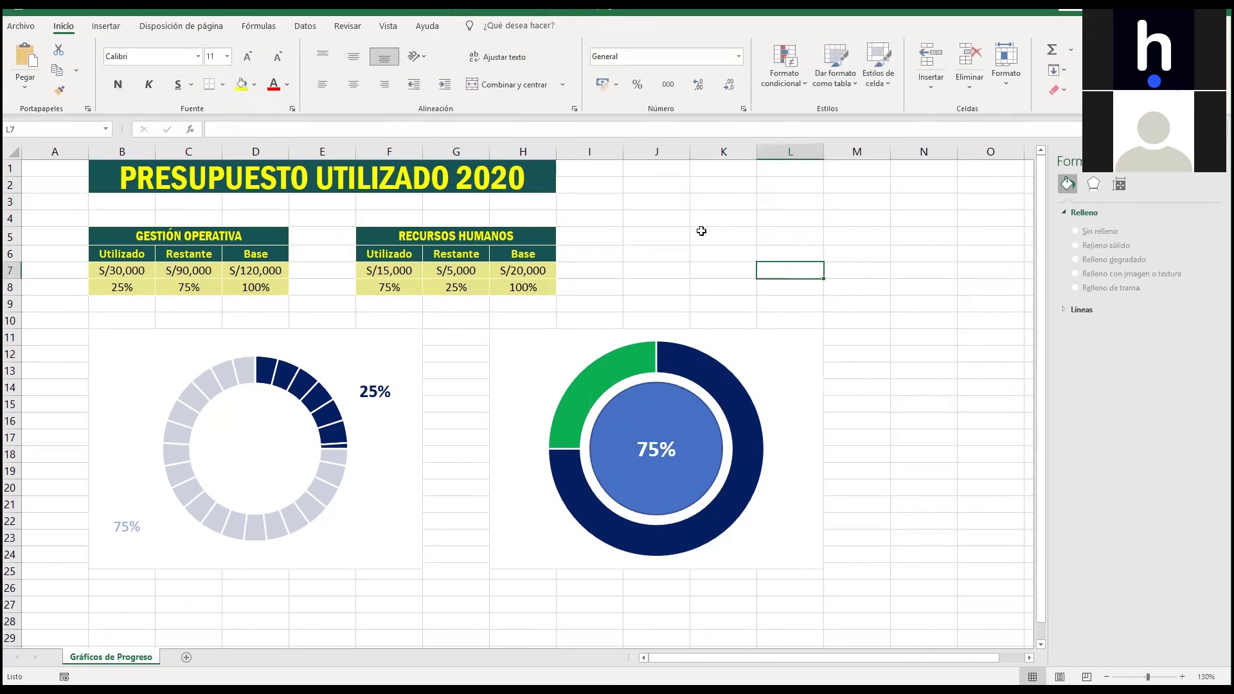
# Enter 18000 as the Recursos Humanos used amount in F7.
pyautogui.click(897, 444)
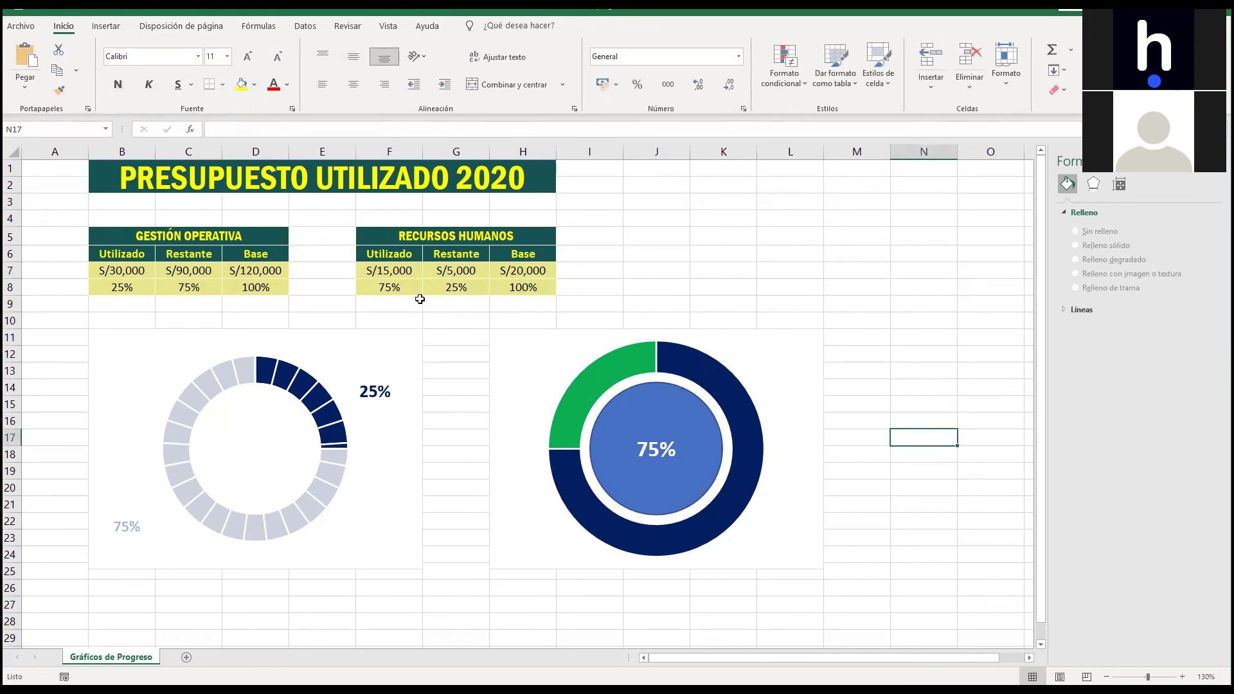
pyautogui.click(406, 274)
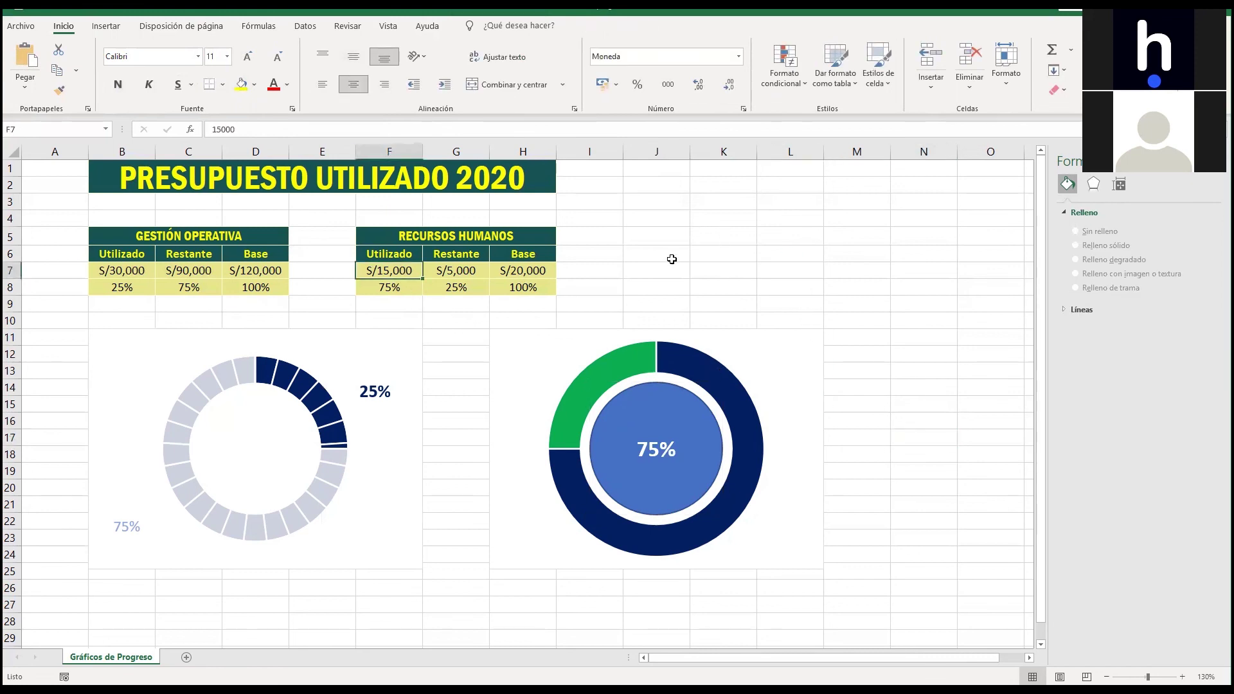
pyautogui.write('18000')
pyautogui.press('Return')
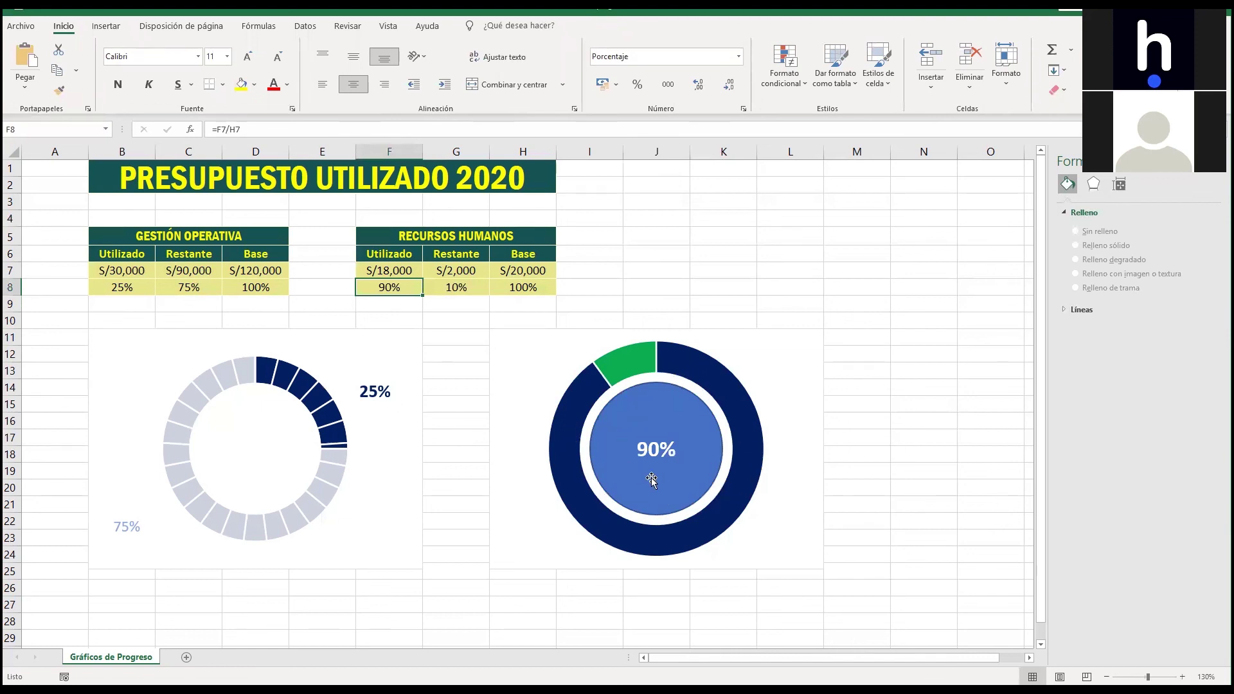
# Review the G8 Restante percentage formula and the Gestión Operativa amounts in B7:D7.
pyautogui.click(464, 286)
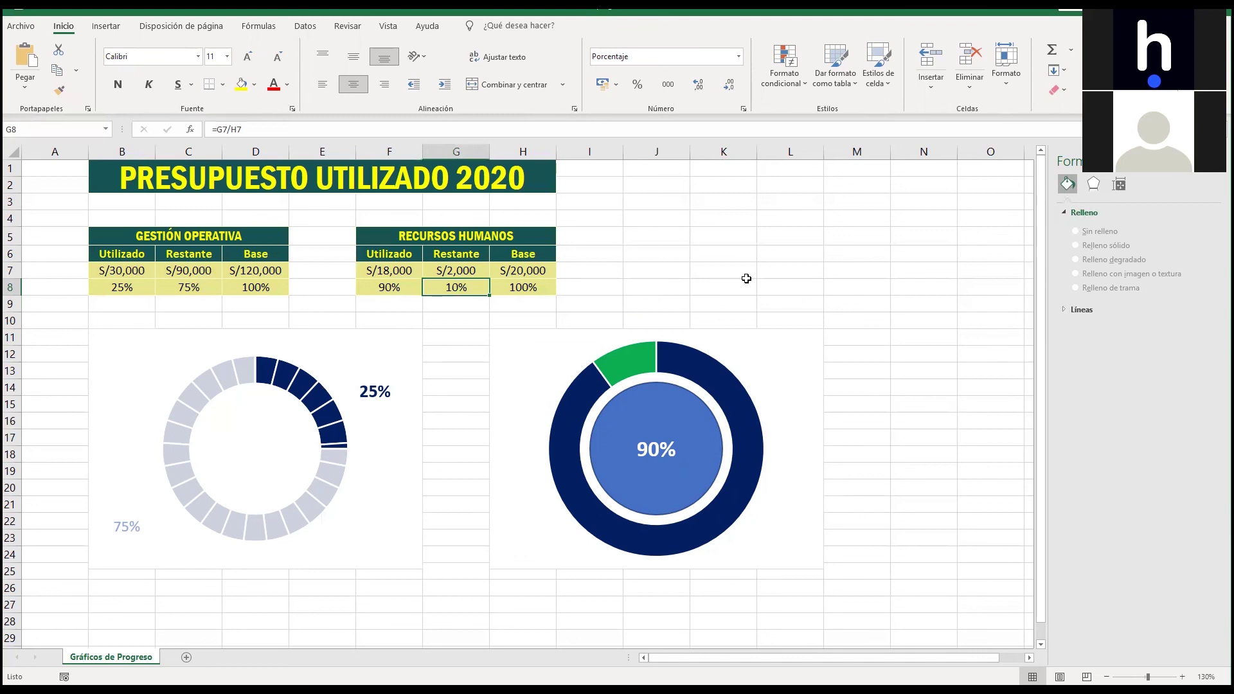
pyautogui.click(746, 278)
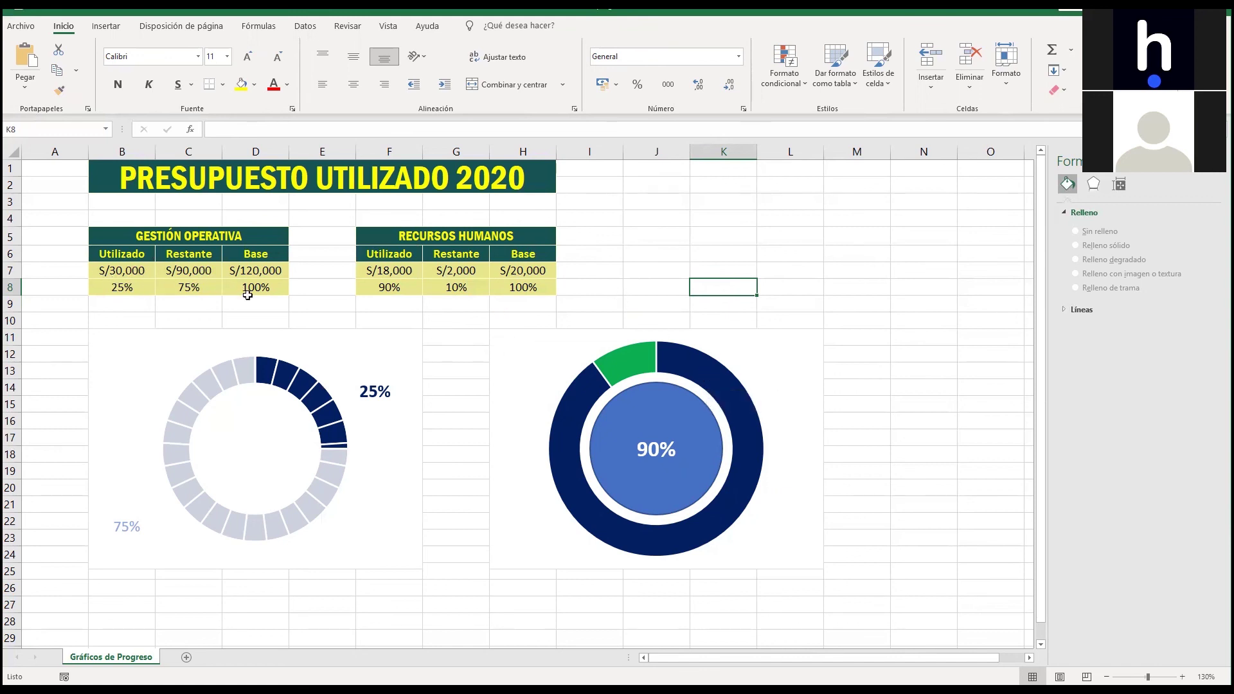
pyautogui.click(116, 267)
pyautogui.moveTo(170, 270); pyautogui.dragTo(244, 270)
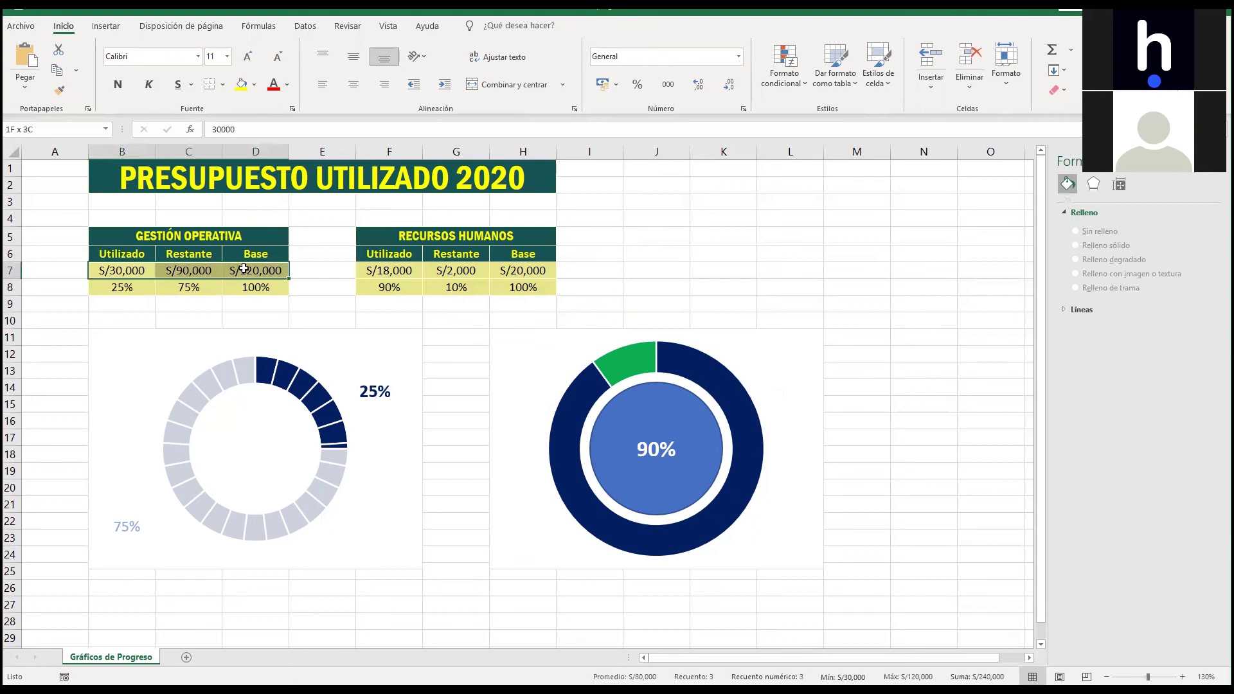
pyautogui.click(643, 267)
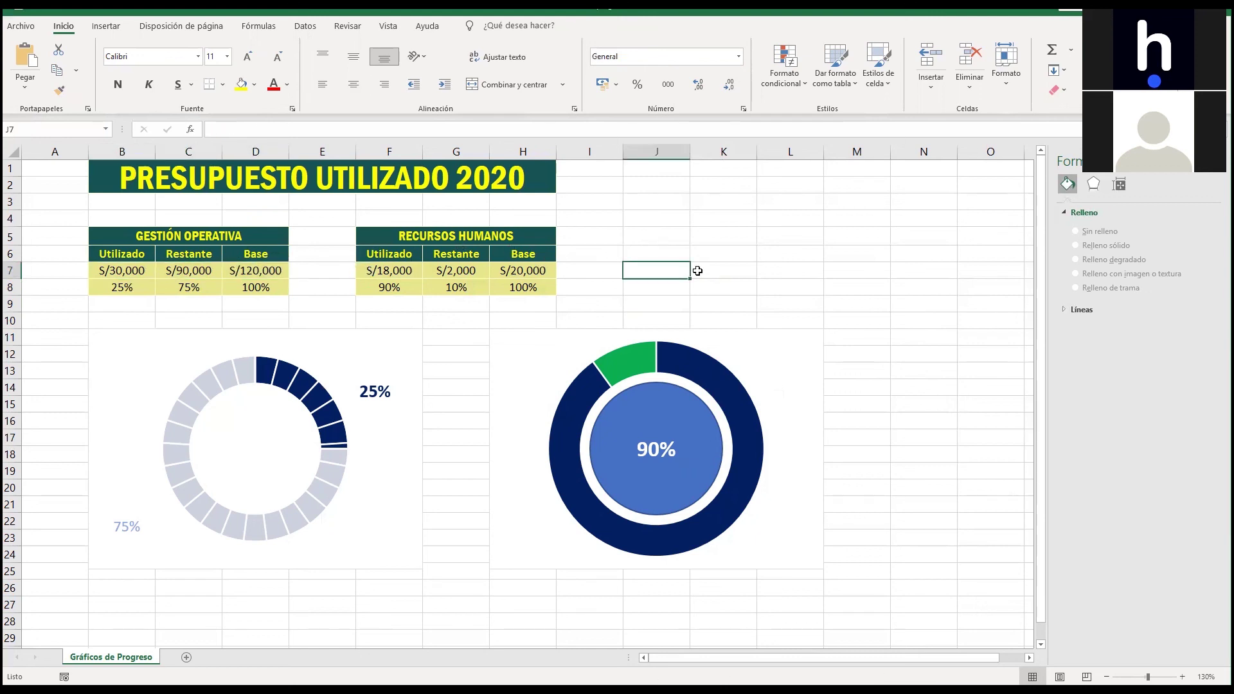
pyautogui.click(784, 279)
pyautogui.moveTo(923, 437); pyautogui.dragTo(921, 564)
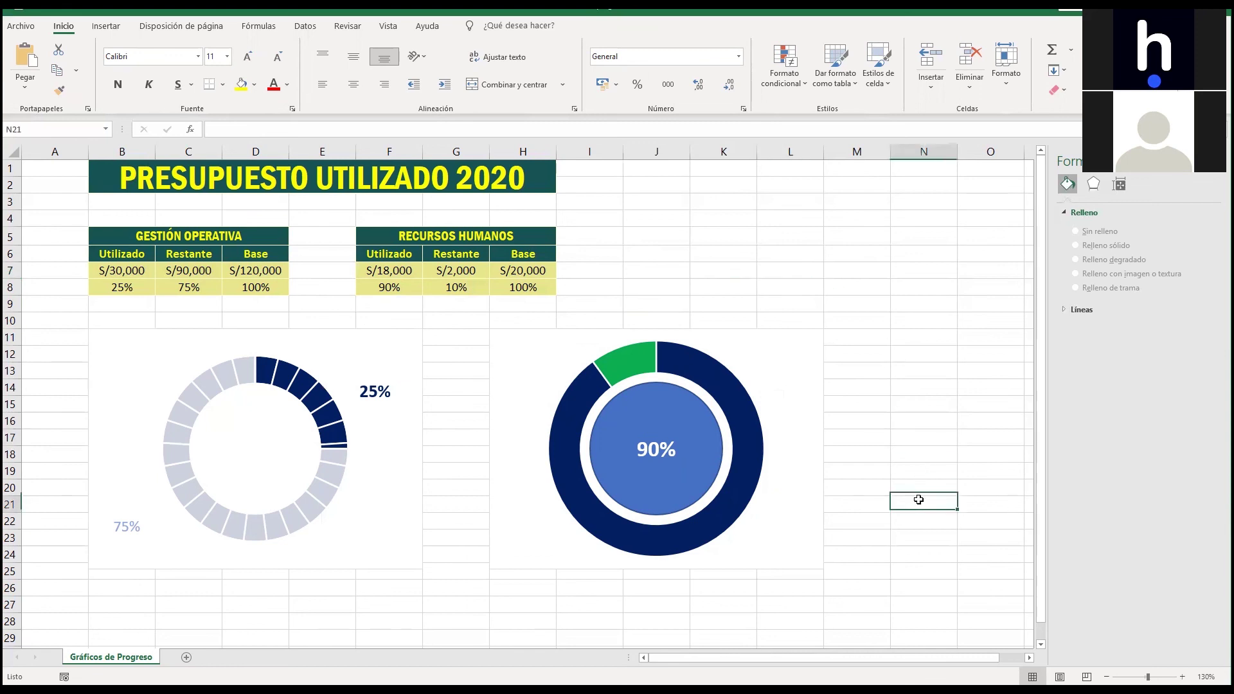